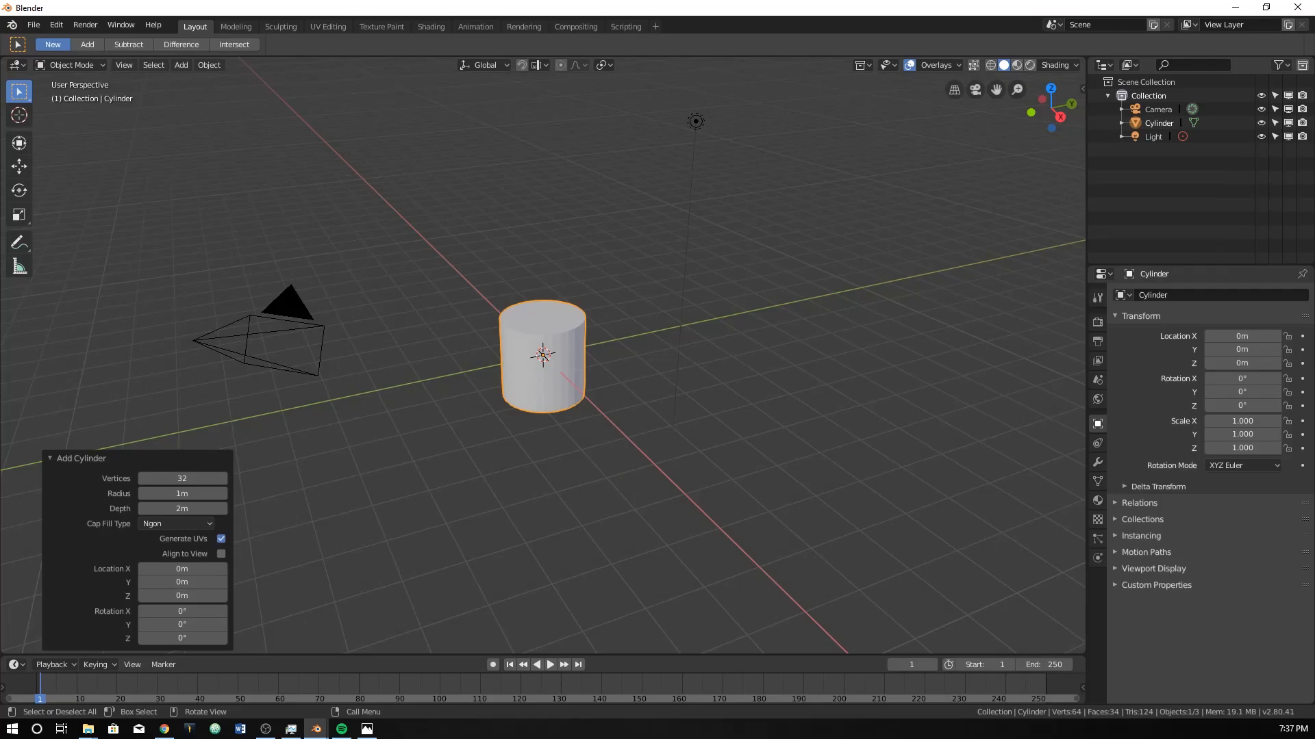
Check the pencil.png reference photo, and set the new cylinder's vertex count to 6.
{"action": "left_click_drag", "start_coordinate": [0, 59], "coordinate": [722, 59]}
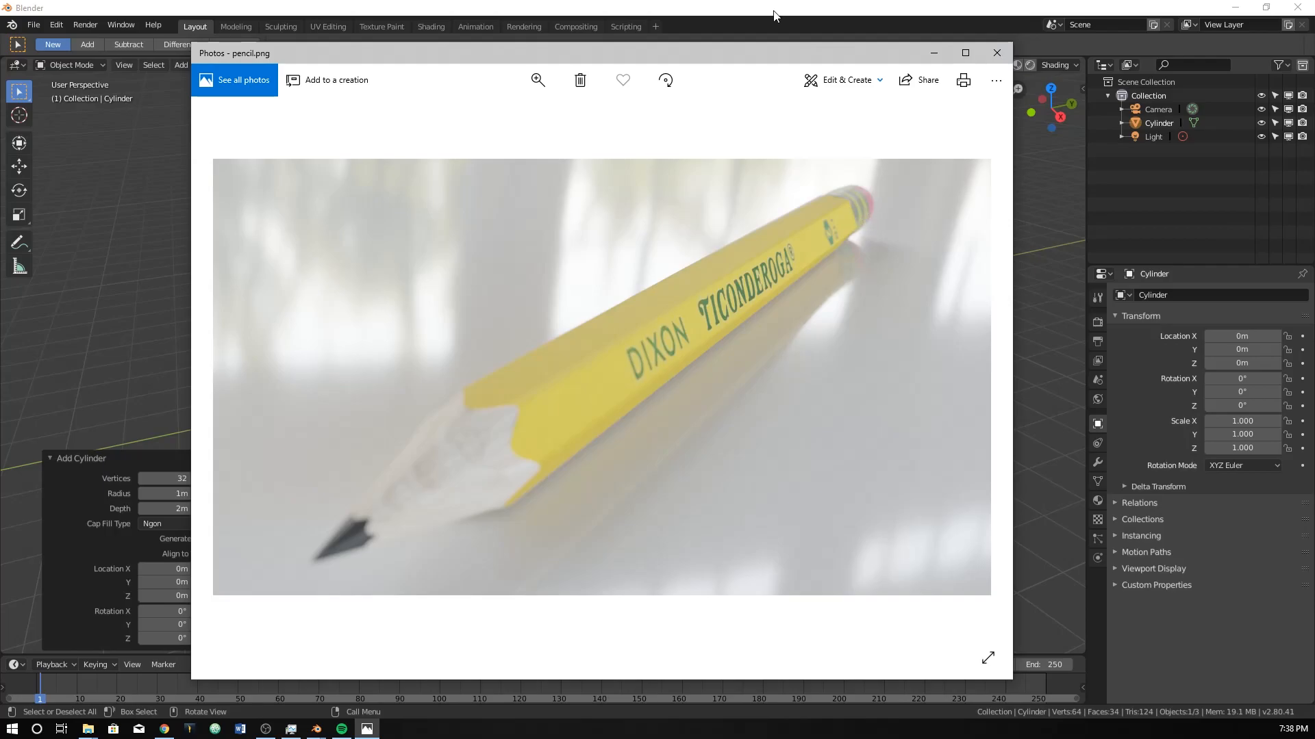
{"action": "left_click_drag", "start_coordinate": [805, 56], "coordinate": [0, 84]}
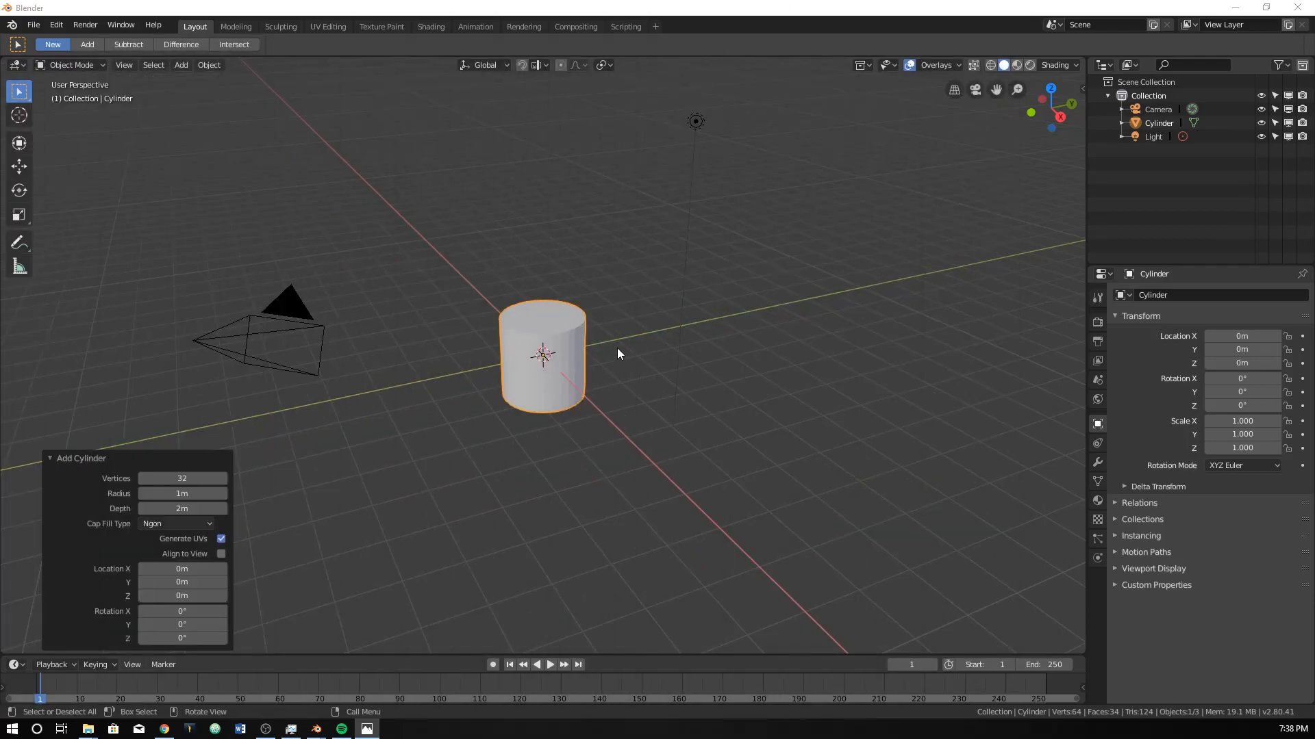
{"action": "left_click", "coordinate": [183, 478]}
{"action": "type", "text": "6"}
{"action": "key", "text": "Return"}
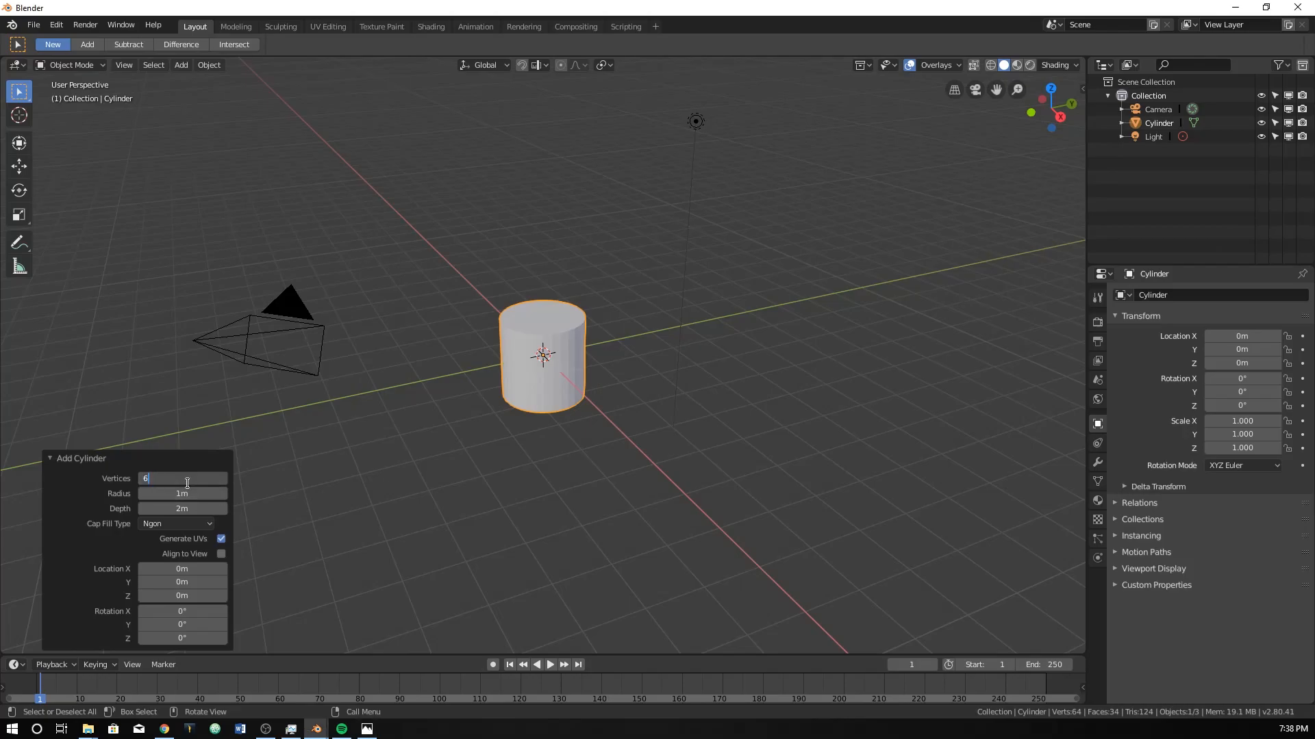
Rotate the hexagonal cylinder 90° in the right orthographic view so it lies along the Y axis.
{"action": "middle_click_drag", "start_coordinate": [589, 371], "coordinate": [565, 445]}
{"action": "key", "text": "KP_3"}
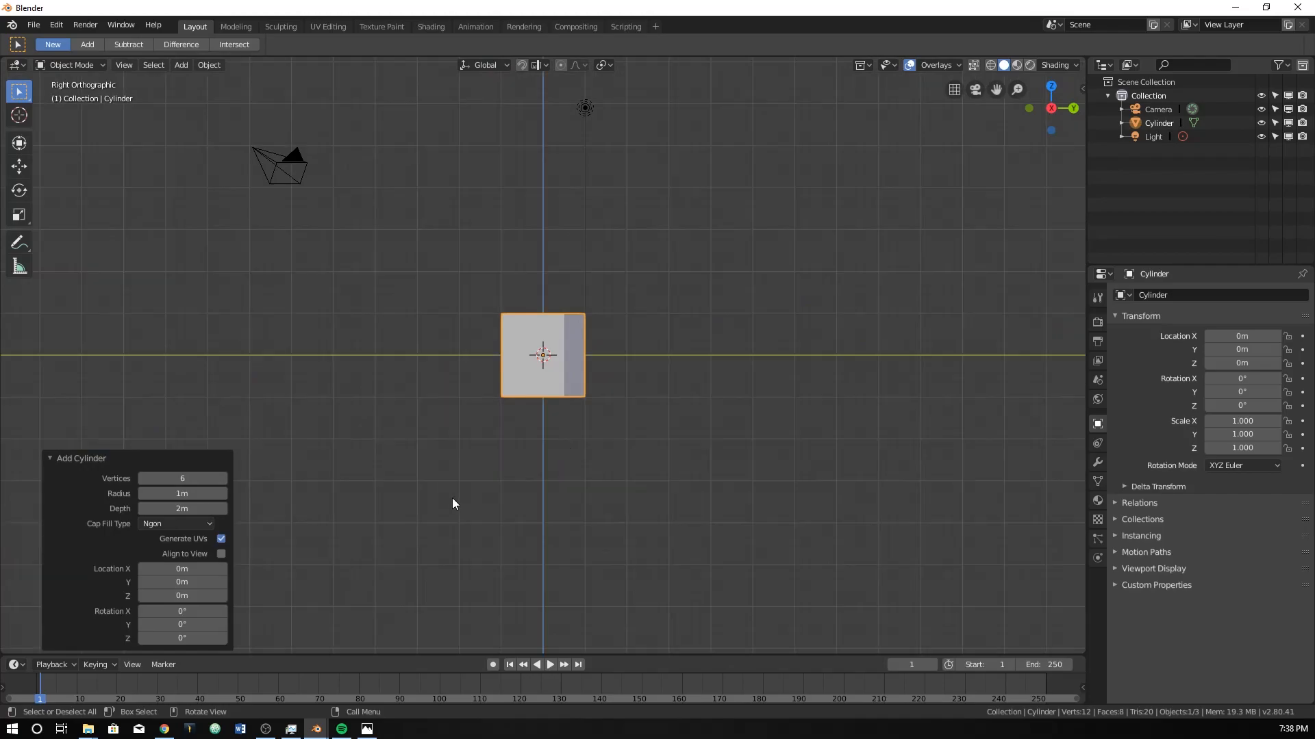
{"action": "type", "text": "r90"}
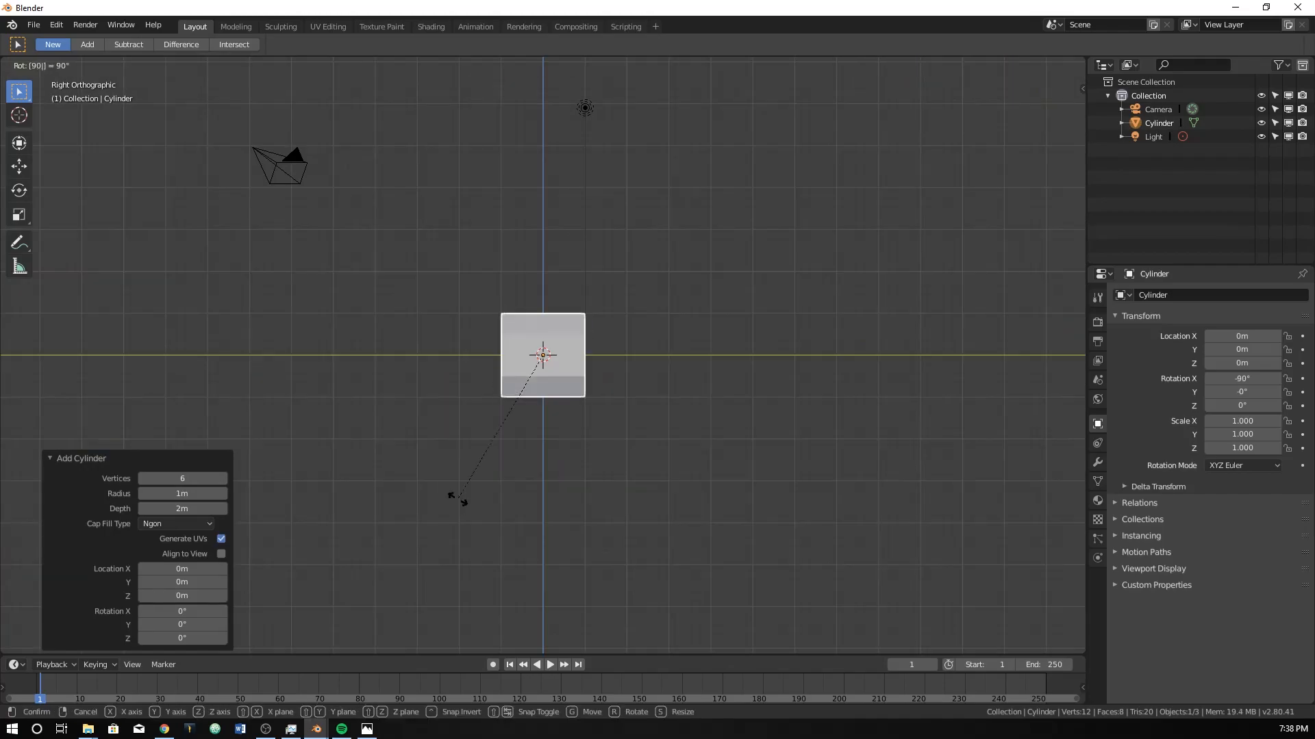
{"action": "key", "text": "Return"}
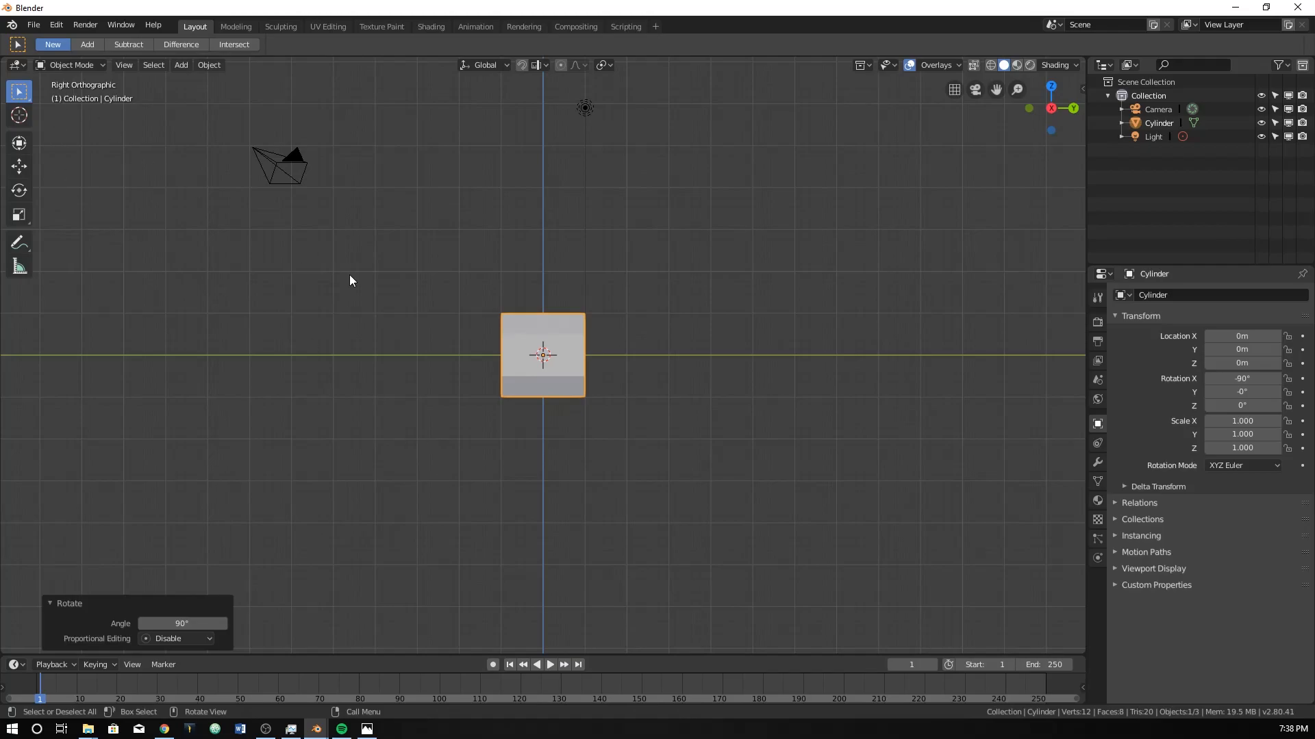
In Edit Mode with wireframe shading, move the vertices of the cylinder's +Y end about 9.23 m along Y.
{"action": "key", "text": "Tab"}
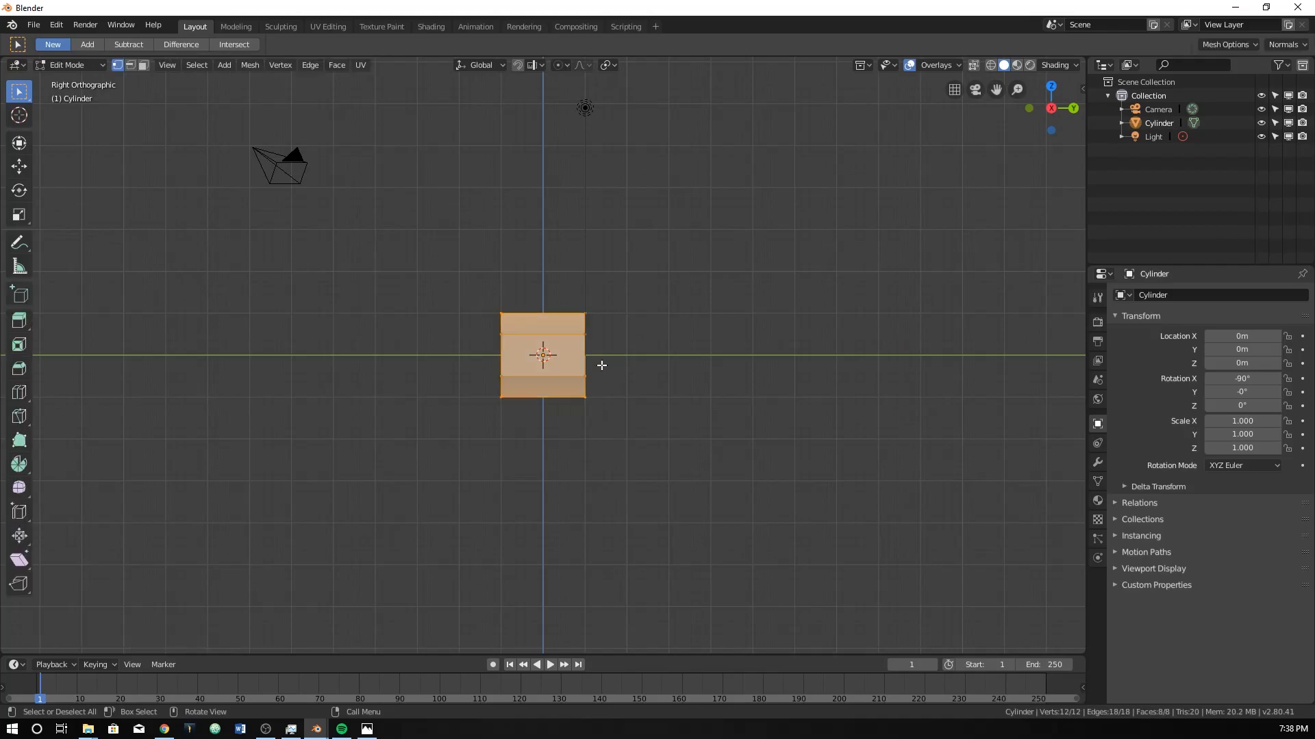
{"action": "key", "text": "z"}
{"action": "left_click", "coordinate": [541, 290]}
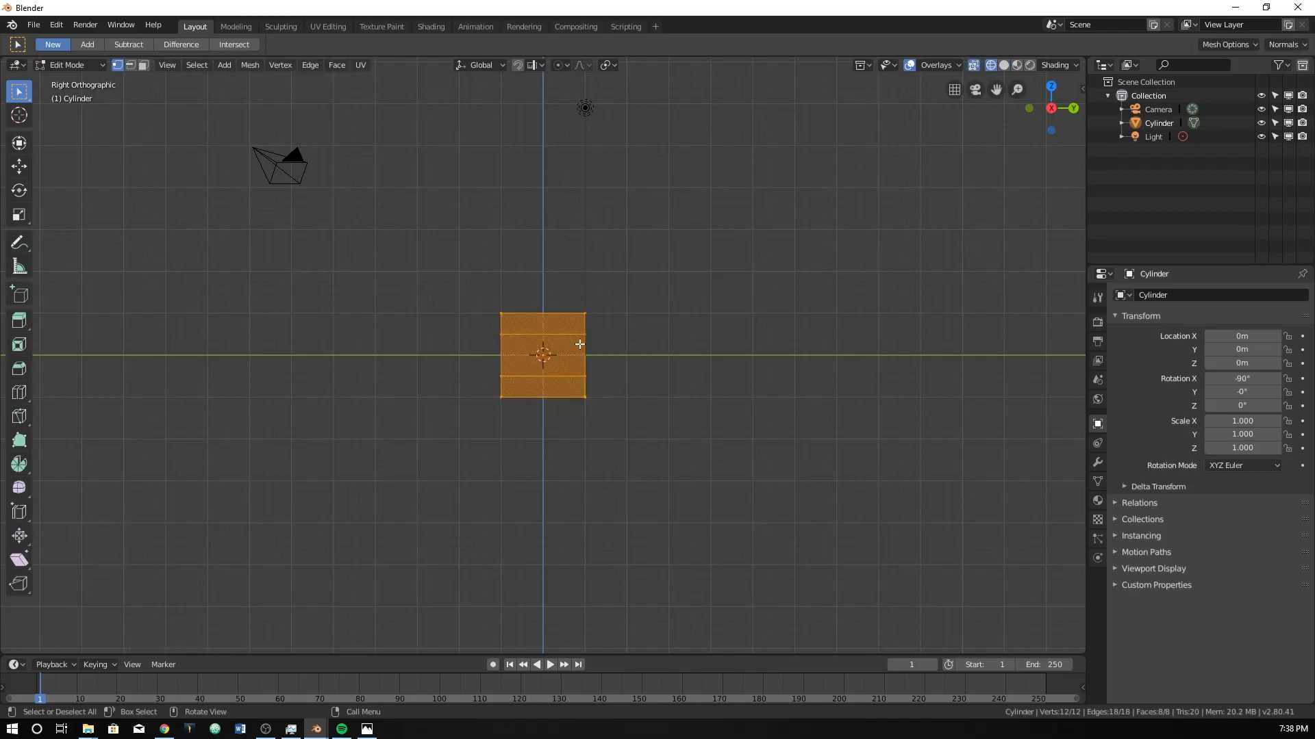
{"action": "left_click_drag", "start_coordinate": [561, 279], "coordinate": [639, 500]}
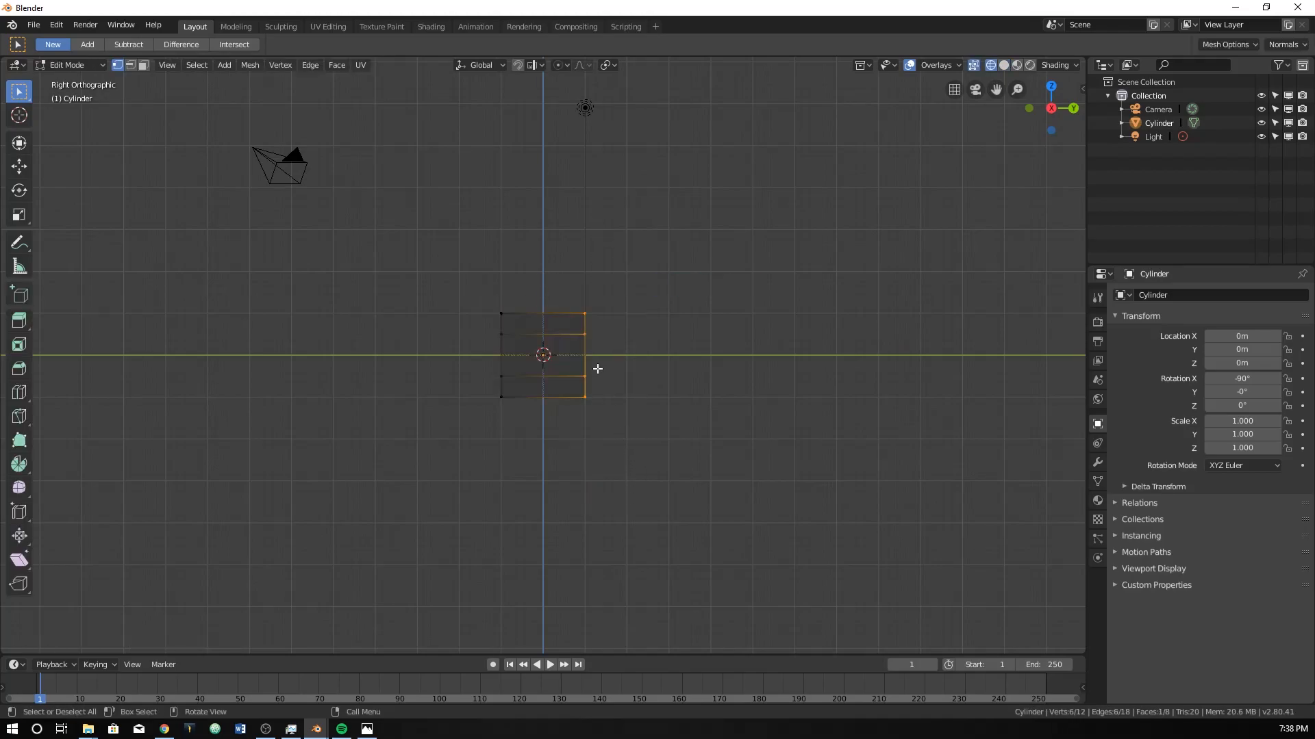
{"action": "key", "text": "g"}
{"action": "key", "text": "y"}
{"action": "left_click", "coordinate": [987, 352]}
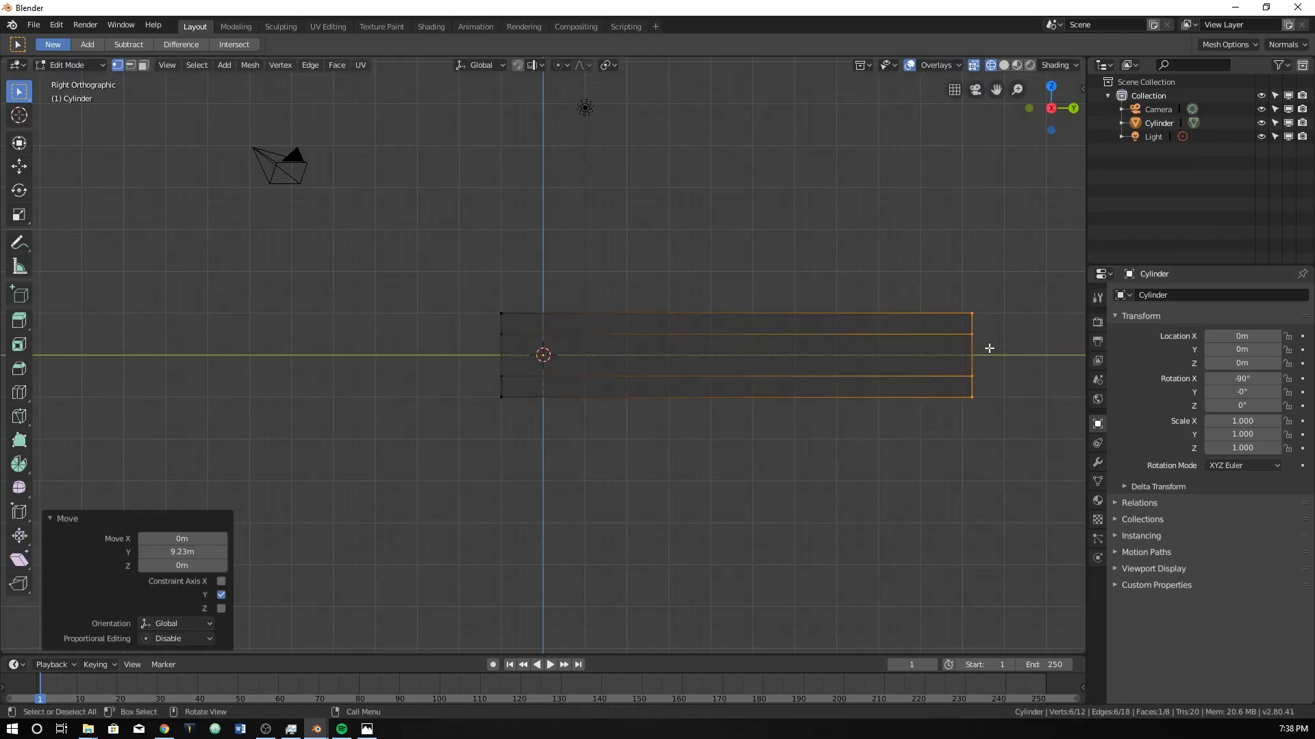
Lengthen the pencil body by moving the selected +Y end vertices about another 5.6 m along Y.
{"action": "middle_click_drag", "start_coordinate": [986, 352], "coordinate": [789, 349], "text": "shift"}
{"action": "middle_click_drag", "start_coordinate": [871, 332], "coordinate": [793, 333], "text": "shift"}
{"action": "scroll", "coordinate": [793, 333], "scroll_direction": "down", "scroll_amount": 6}
{"action": "scroll", "coordinate": [528, 370], "scroll_direction": "up", "scroll_amount": 5}
{"action": "middle_click_drag", "start_coordinate": [527, 370], "coordinate": [532, 382], "text": "shift"}
{"action": "key", "text": "g"}
{"action": "key", "text": "y"}
{"action": "left_click", "coordinate": [801, 365]}
{"action": "scroll", "coordinate": [773, 376], "scroll_direction": "down", "scroll_amount": 3}
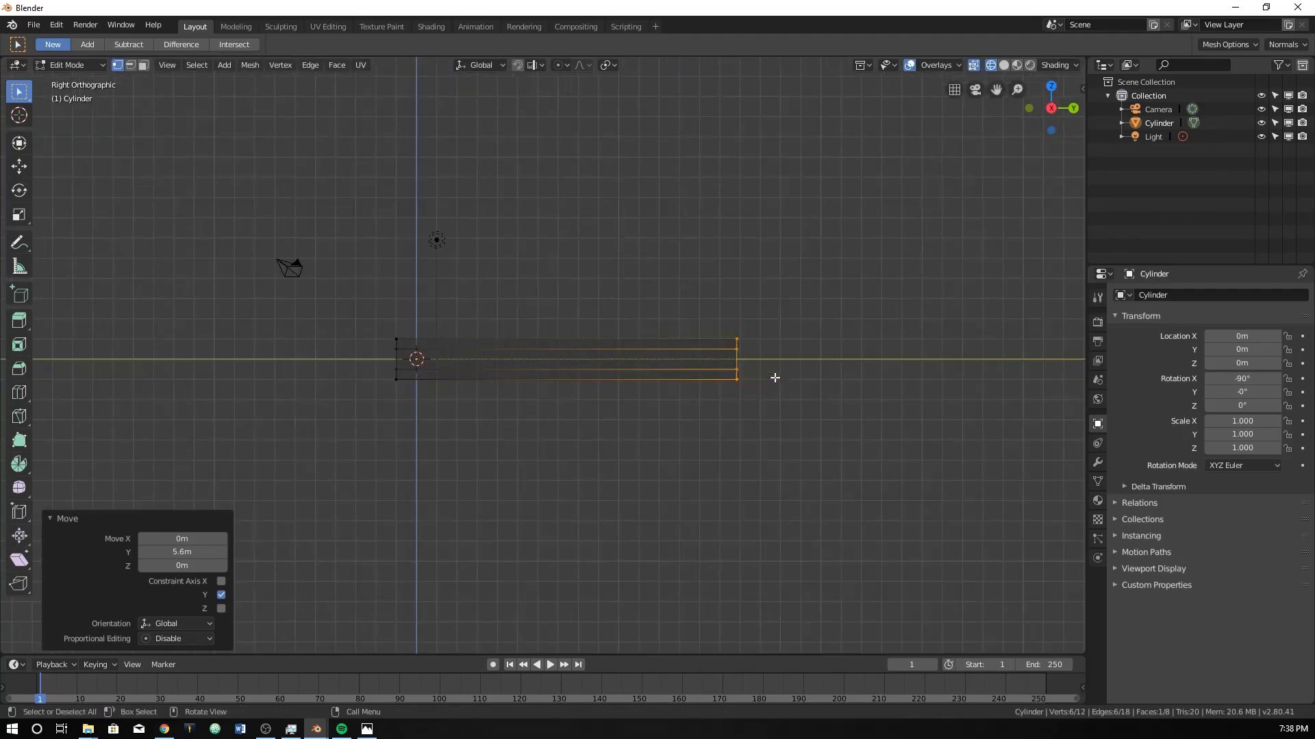
Look through the pencil reference photos and examine the pencil's overall length and proportions.
{"action": "key", "text": "alt+Tab"}
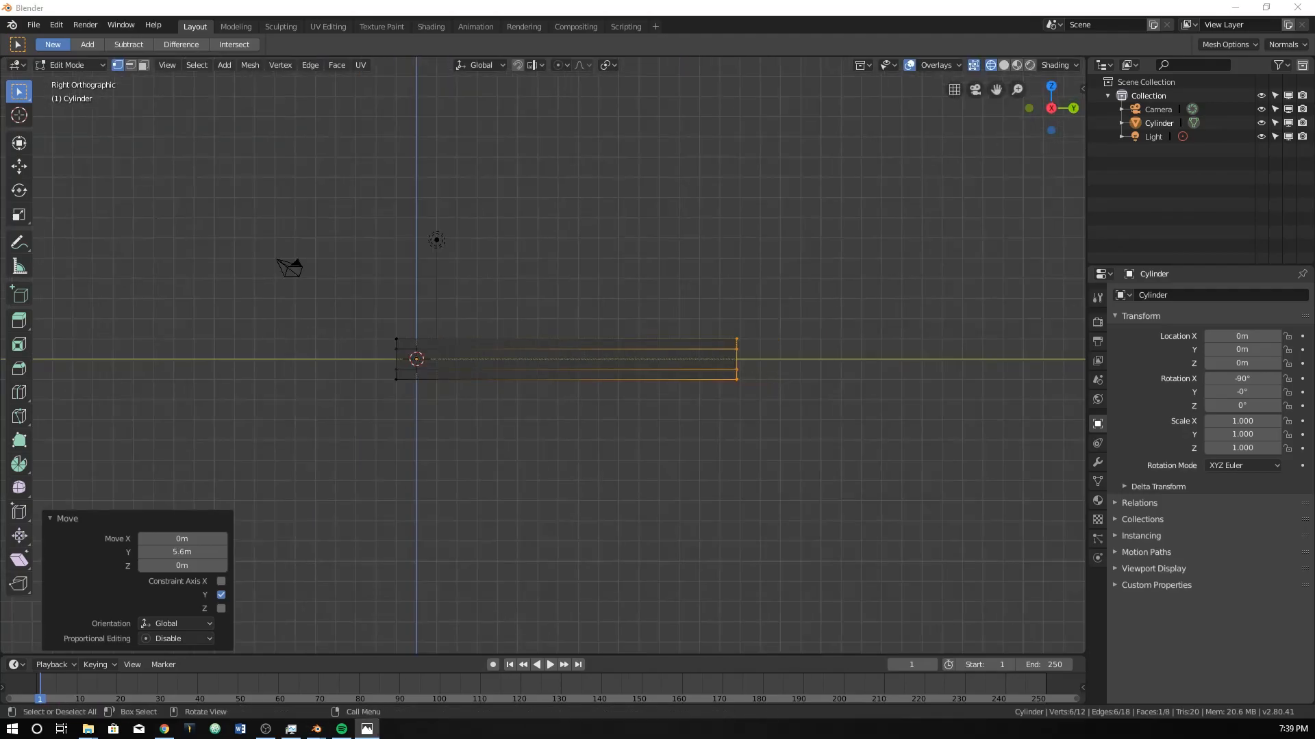
{"action": "key", "text": "alt+Tab"}
{"action": "key", "text": "alt+Tab"}
{"action": "key", "text": "alt+Tab"}
{"action": "key", "text": "alt+Tab"}
{"action": "key", "text": "alt+Tab"}
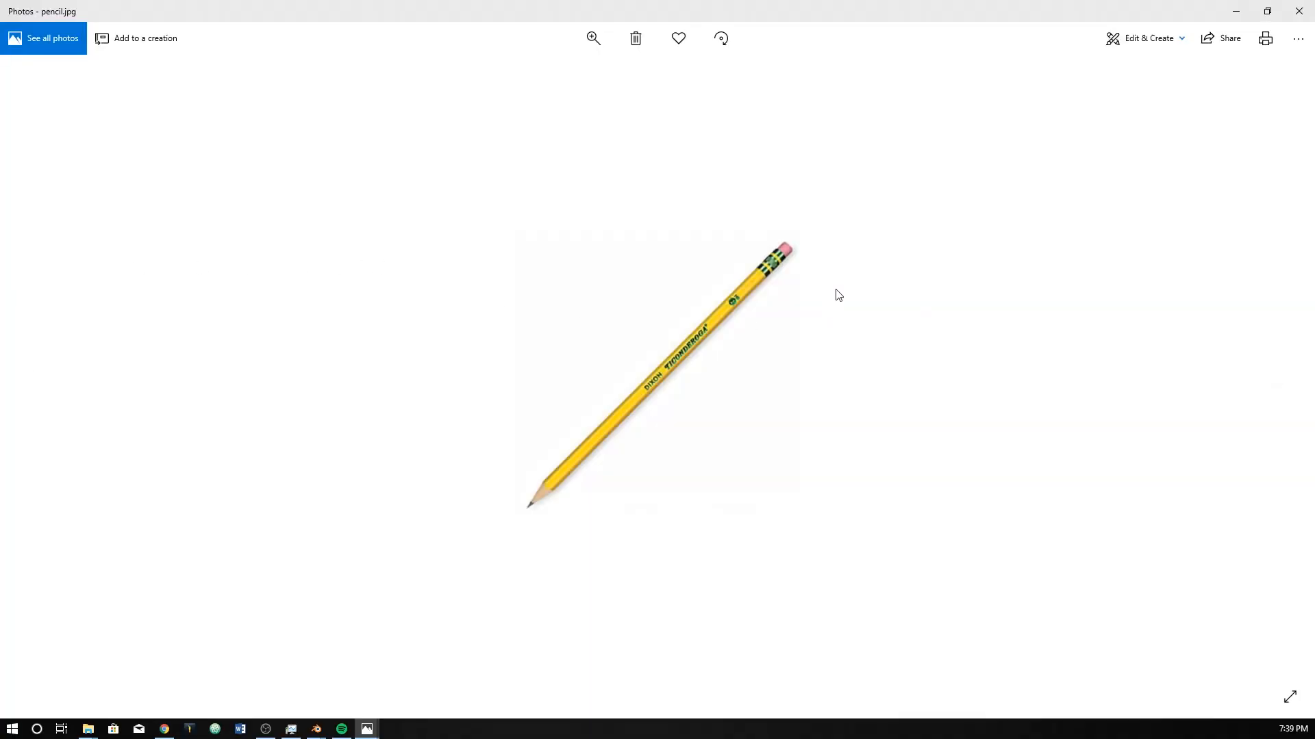
{"action": "left_click", "coordinate": [1299, 11]}
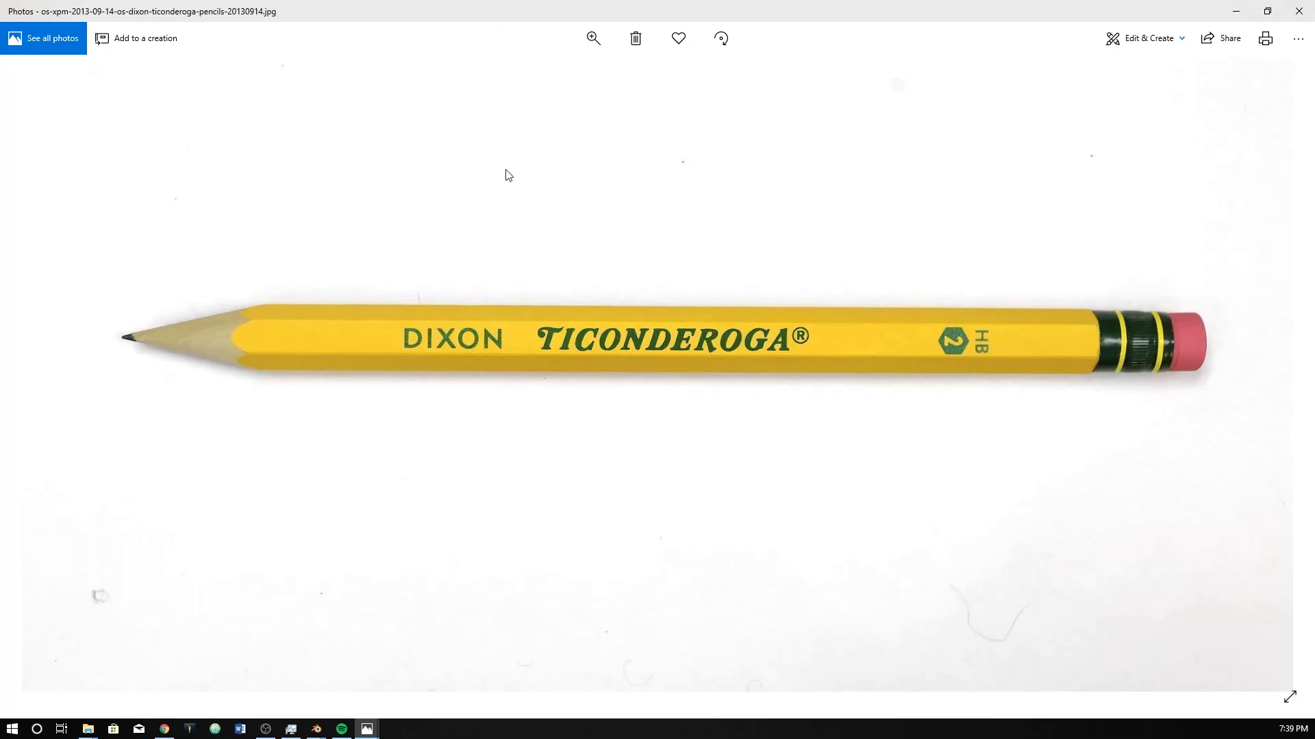
{"action": "left_click_drag", "start_coordinate": [713, 11], "coordinate": [0, 195]}
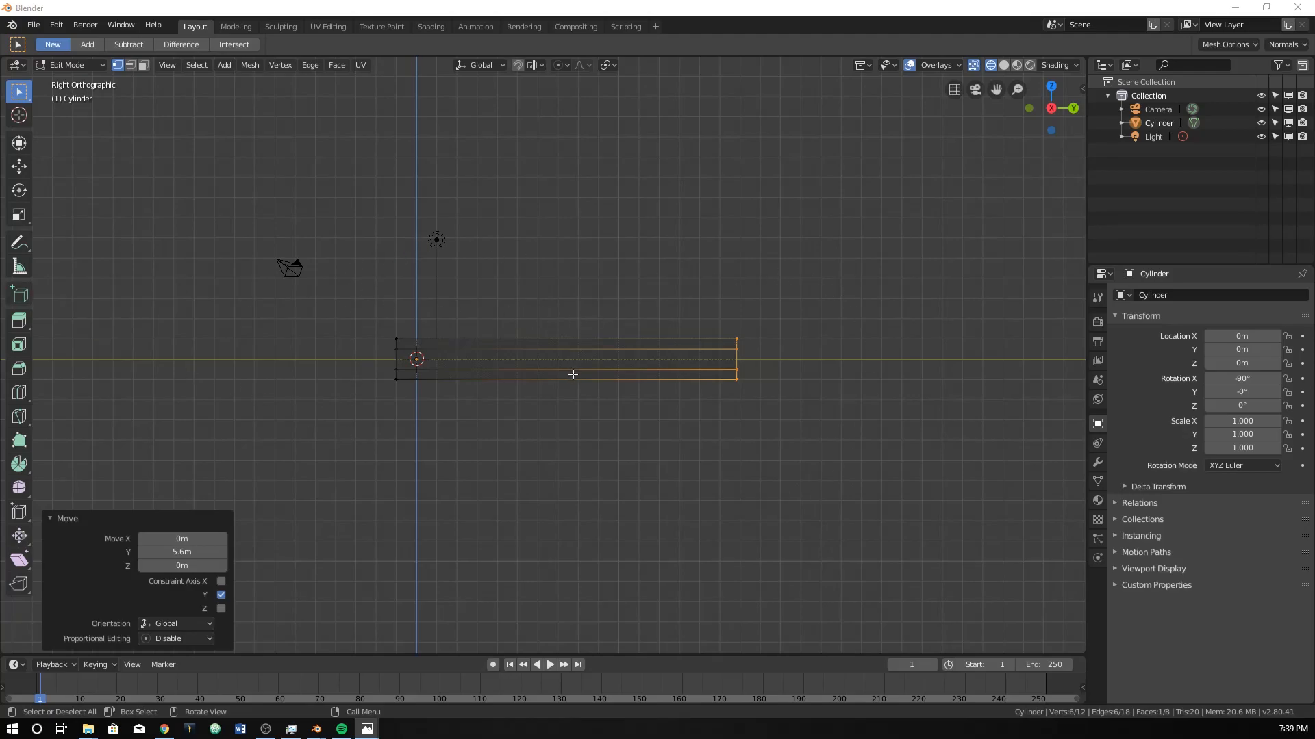
Extend the pencil body's +Y end along Y in two moves of about 2.27 m and 0.813 m.
{"action": "middle_click_drag", "start_coordinate": [784, 390], "coordinate": [772, 381]}
{"action": "key", "text": "KP_3"}
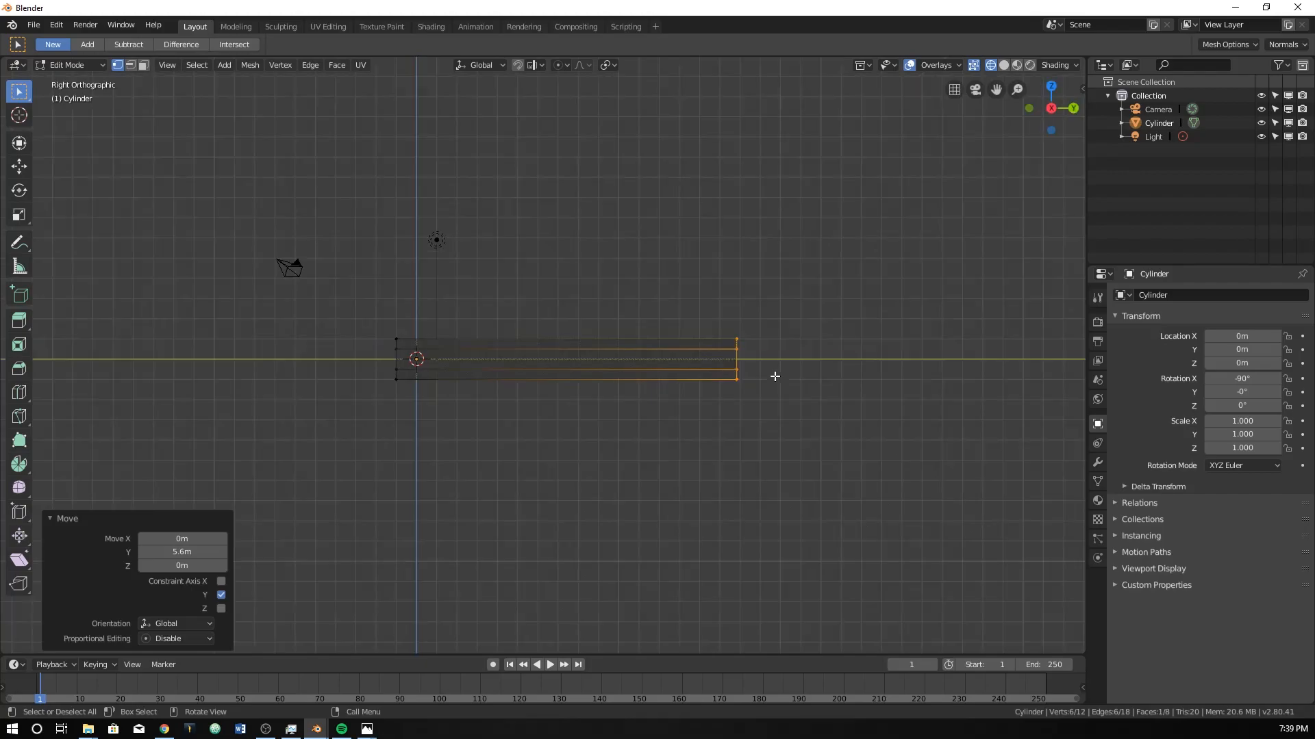
{"action": "key", "text": "g"}
{"action": "key", "text": "y"}
{"action": "left_click", "coordinate": [813, 379]}
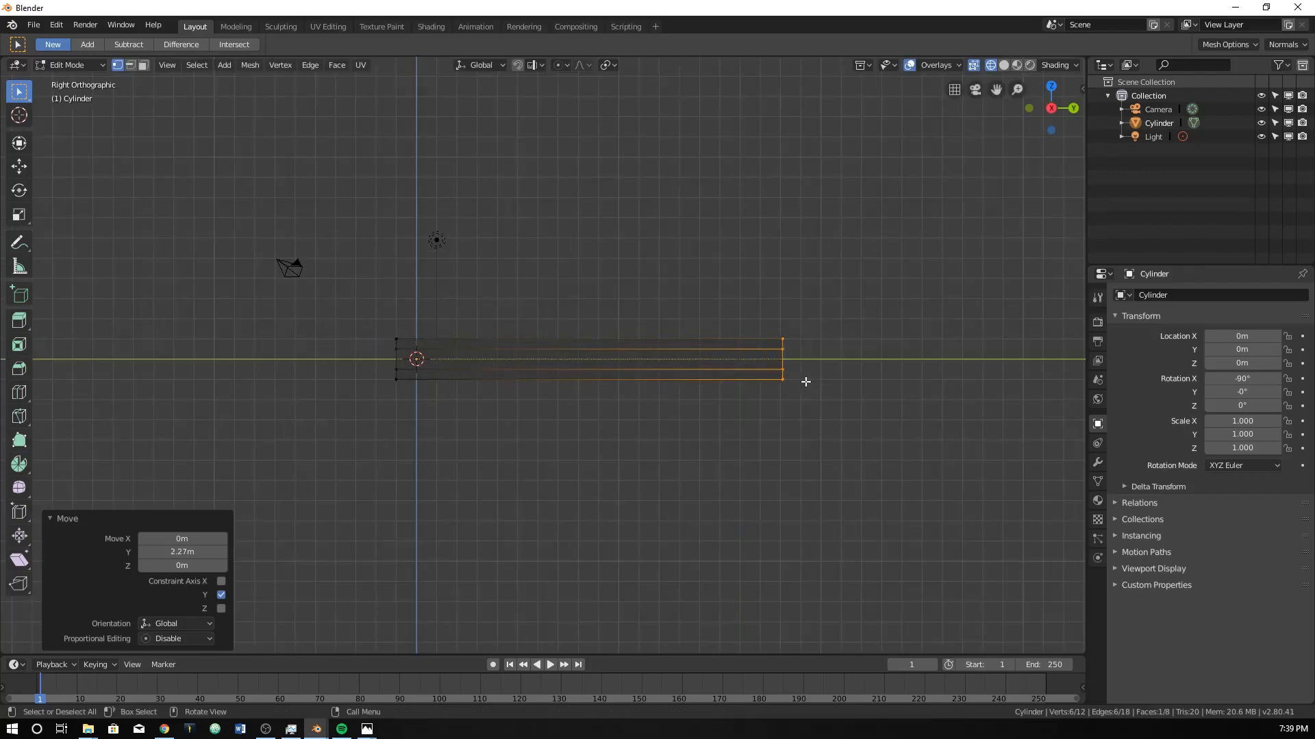
{"action": "key", "text": "g"}
{"action": "key", "text": "y"}
{"action": "left_click", "coordinate": [784, 413]}
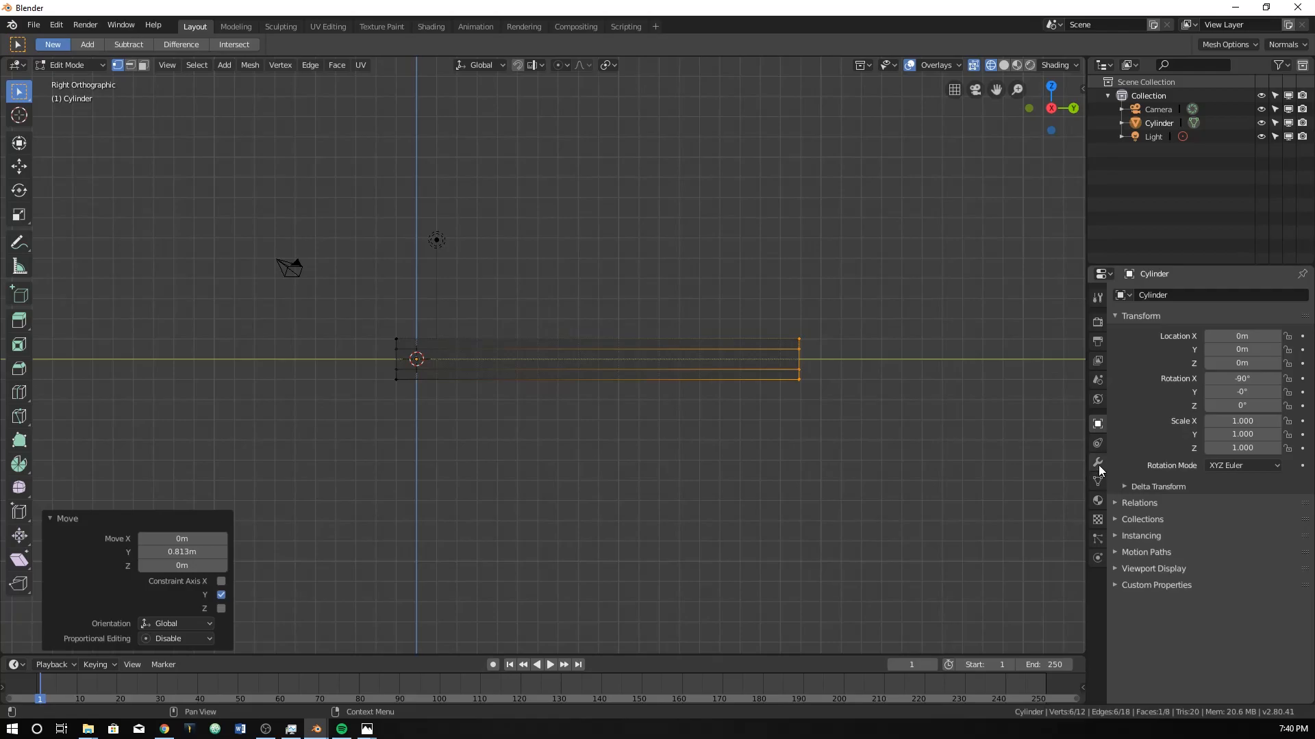
Switch the viewport to solid shading and add a Subdivision Surface modifier to the pencil body.
{"action": "left_click", "coordinate": [1002, 65]}
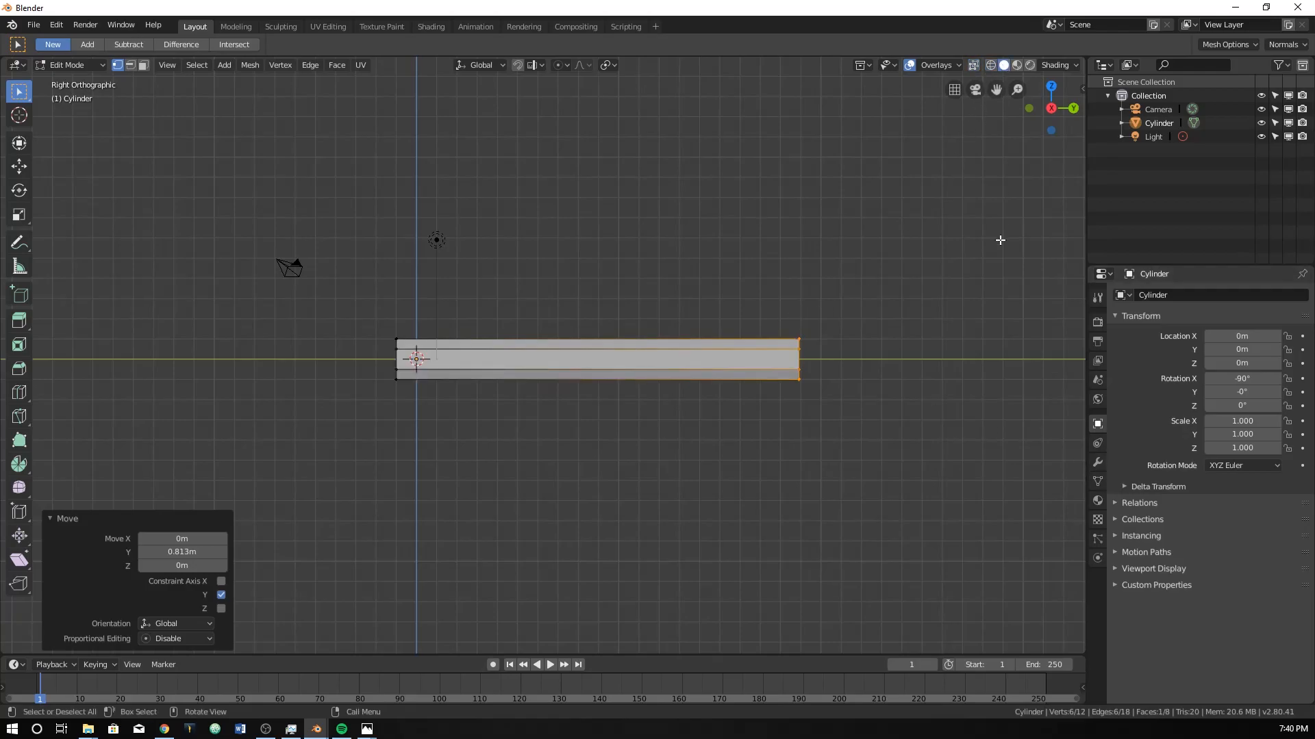
{"action": "left_click", "coordinate": [1098, 463]}
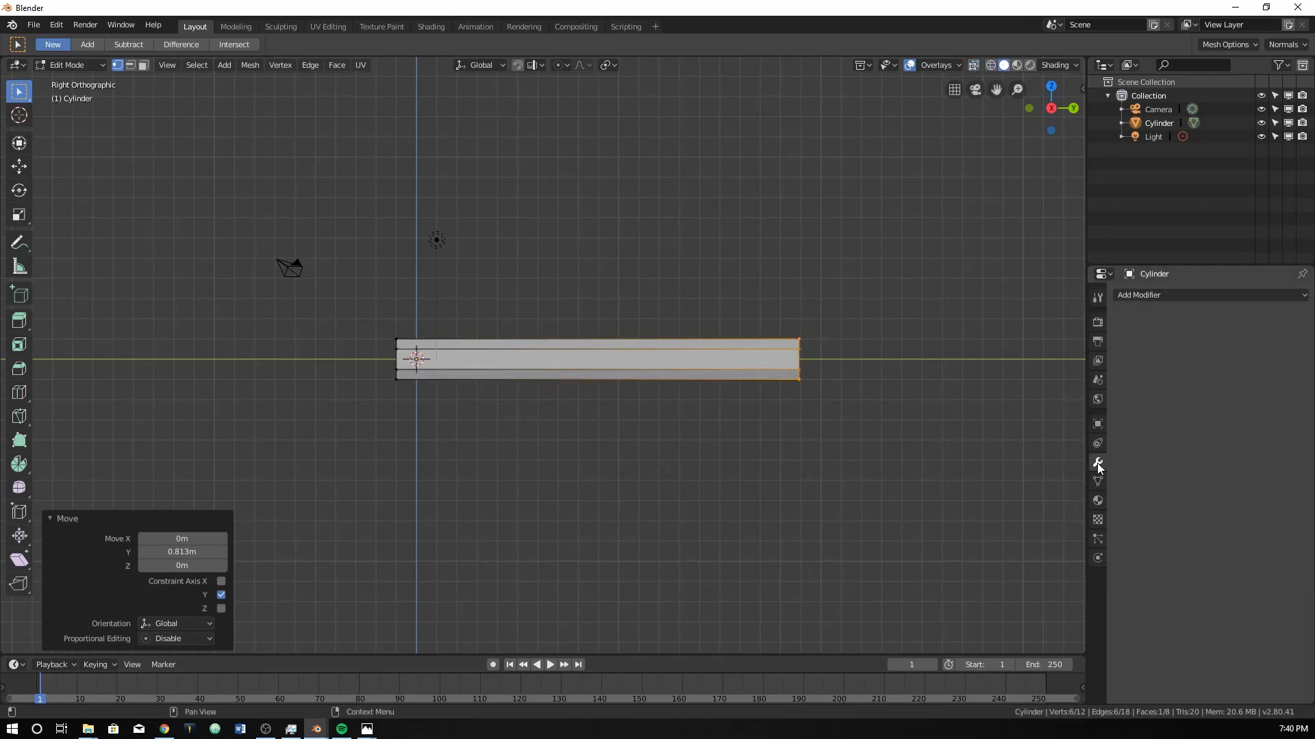
{"action": "left_click", "coordinate": [1177, 291]}
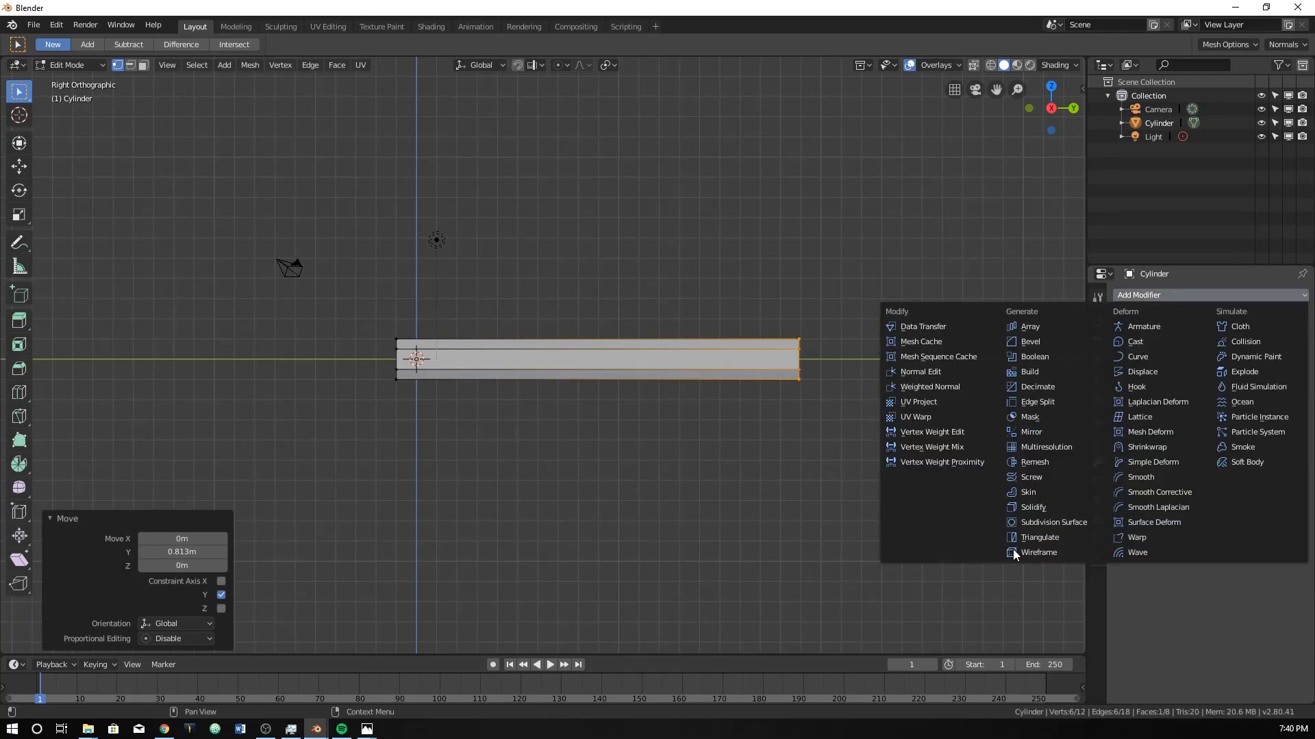
{"action": "left_click", "coordinate": [1033, 519]}
{"action": "scroll", "coordinate": [733, 378], "scroll_direction": "up", "scroll_amount": 4}
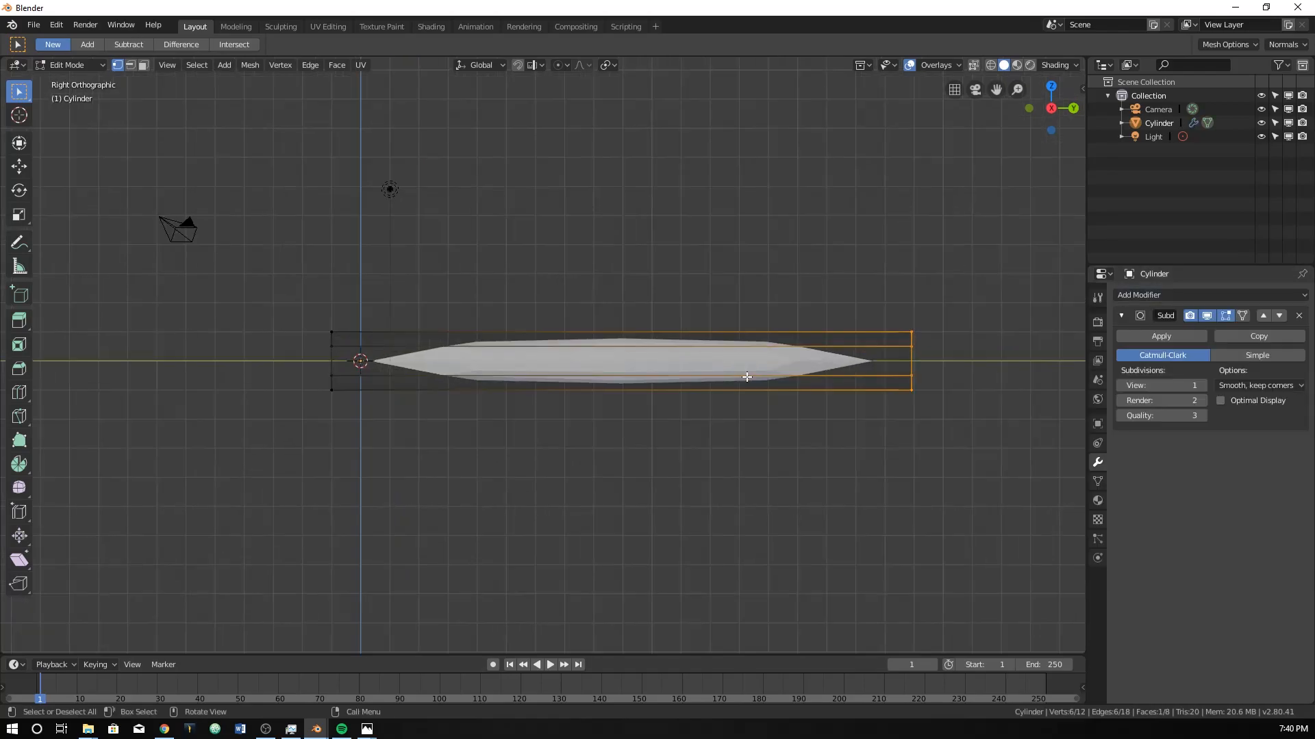
Examine the side-view Ticonderoga reference photo up close for the shape of the body's edges.
{"action": "left_click_drag", "start_coordinate": [0, 48], "coordinate": [957, 82]}
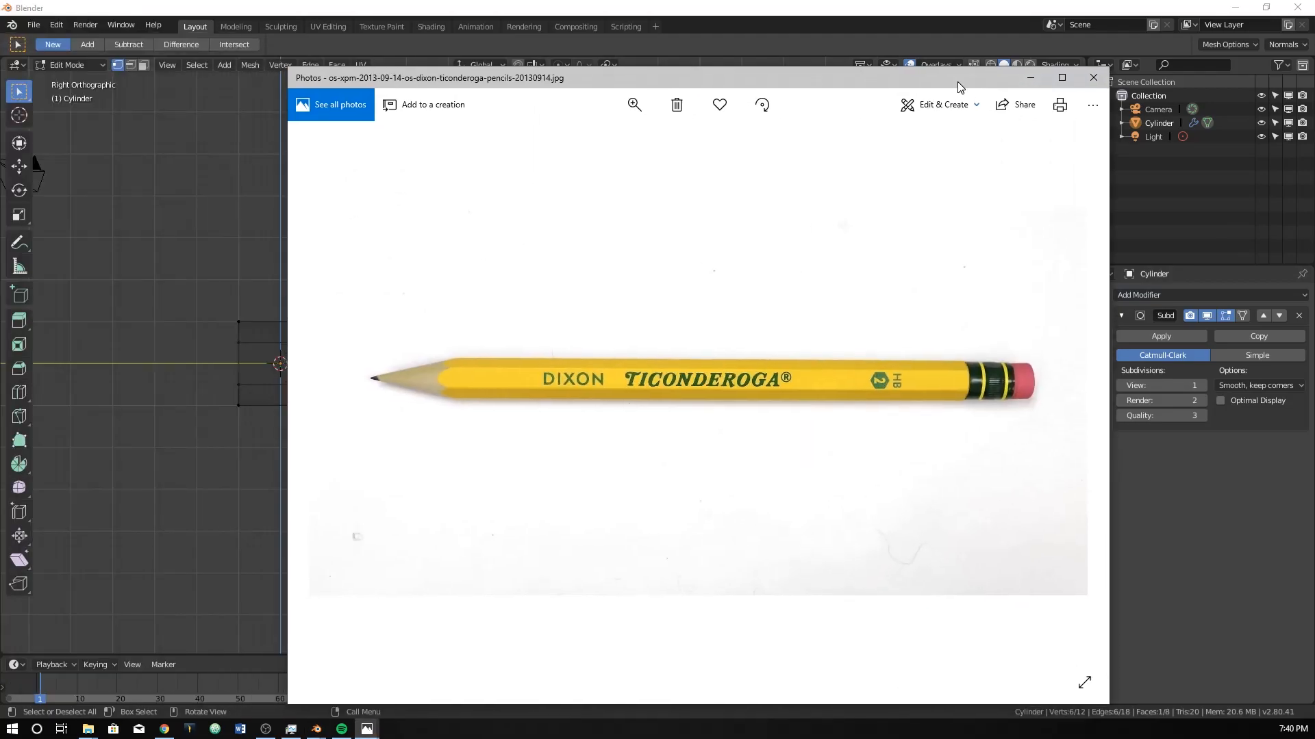
{"action": "scroll", "coordinate": [668, 365], "scroll_direction": "down", "scroll_amount": 2}
{"action": "scroll", "coordinate": [667, 371], "scroll_direction": "up", "scroll_amount": 2}
{"action": "scroll", "coordinate": [668, 371], "scroll_direction": "up", "scroll_amount": 5, "text": "ctrl"}
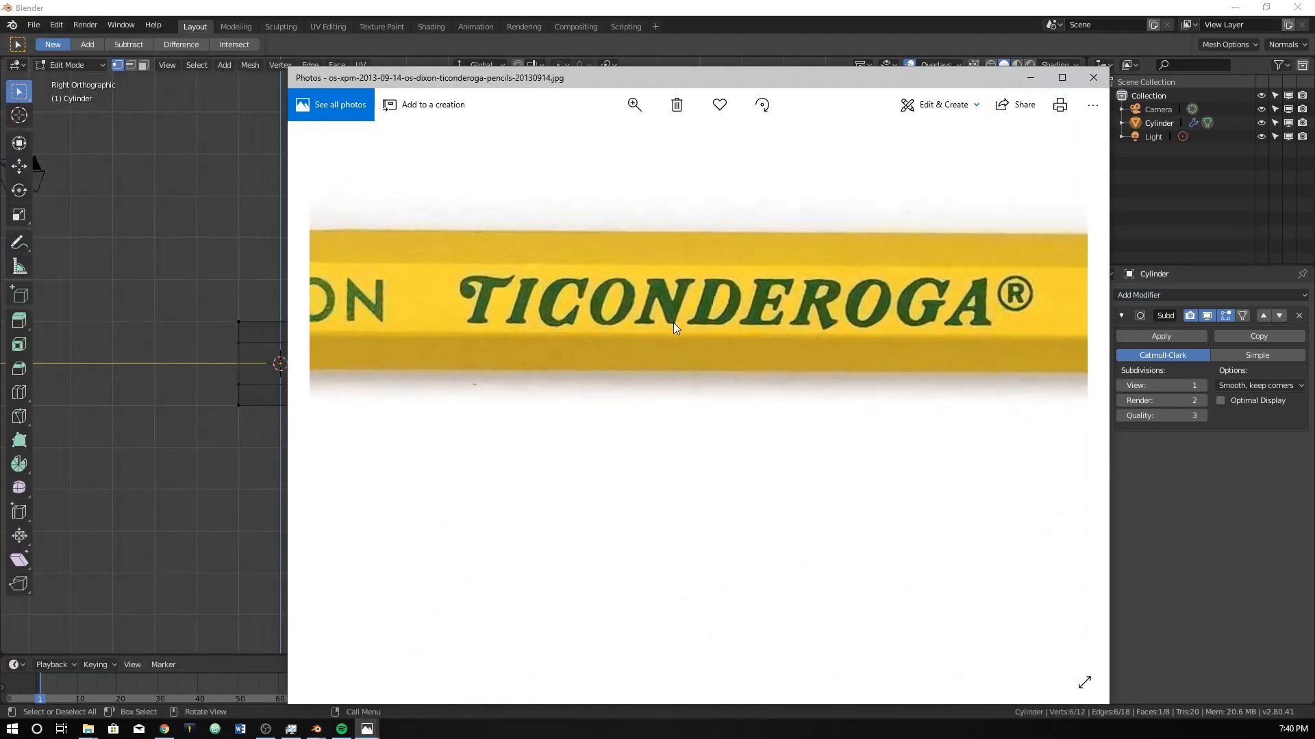
{"action": "scroll", "coordinate": [668, 327], "scroll_direction": "down", "scroll_amount": 5, "text": "ctrl"}
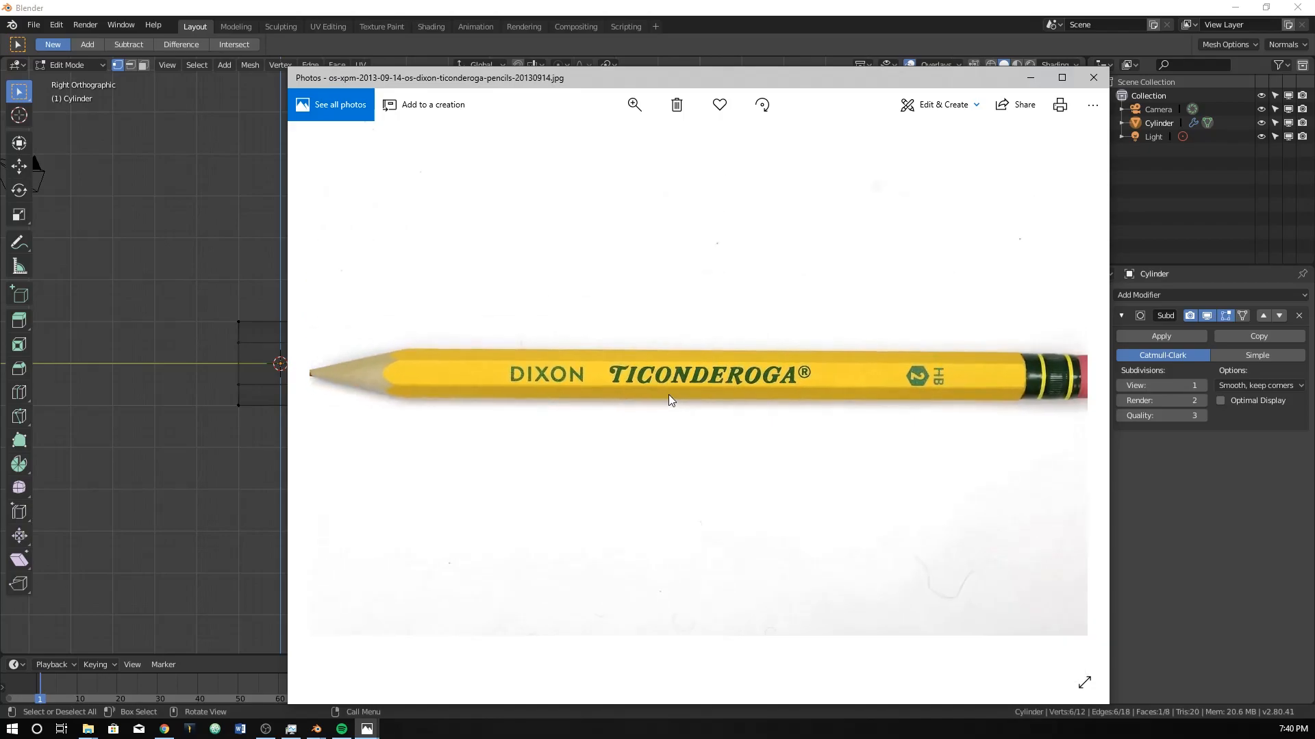
{"action": "left_click_drag", "start_coordinate": [767, 80], "coordinate": [0, 589]}
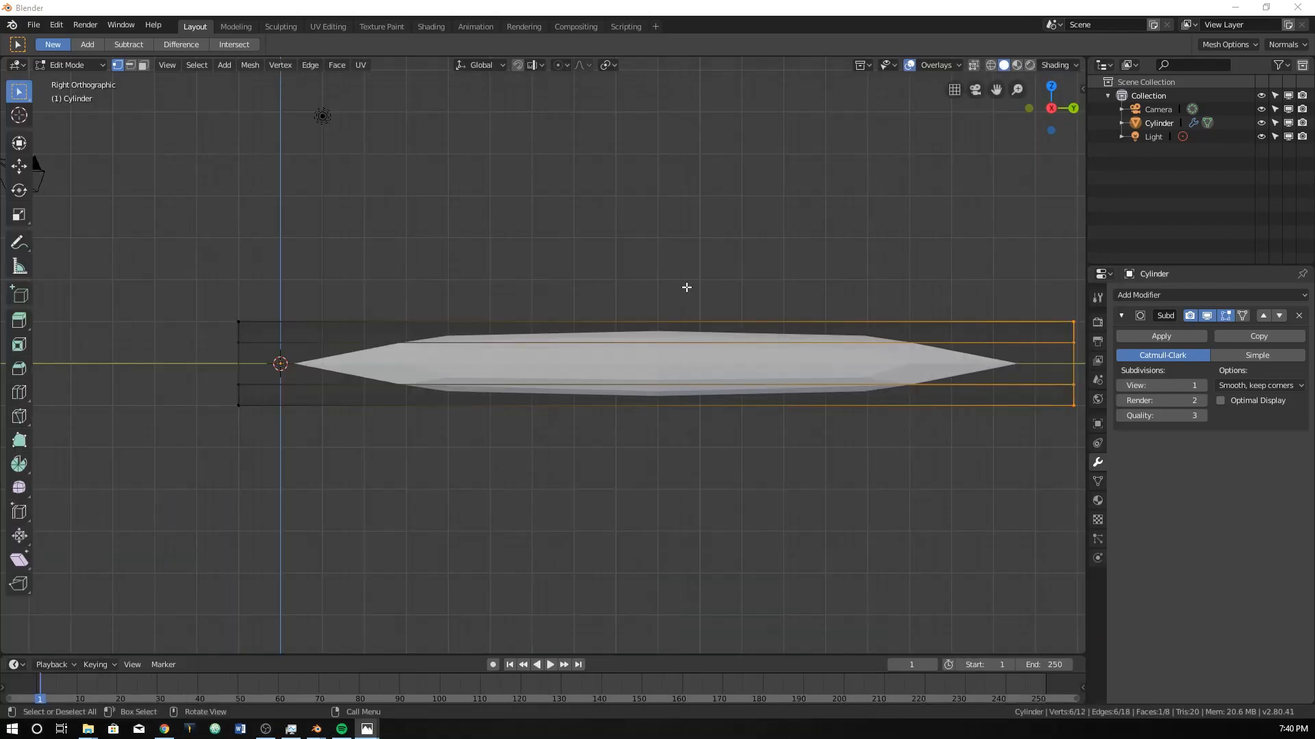
Set the modifier's viewport subdivisions to 2 and add a loop cut tight against the end nearest the origin, factor about 0.995.
{"action": "left_click", "coordinate": [1203, 386]}
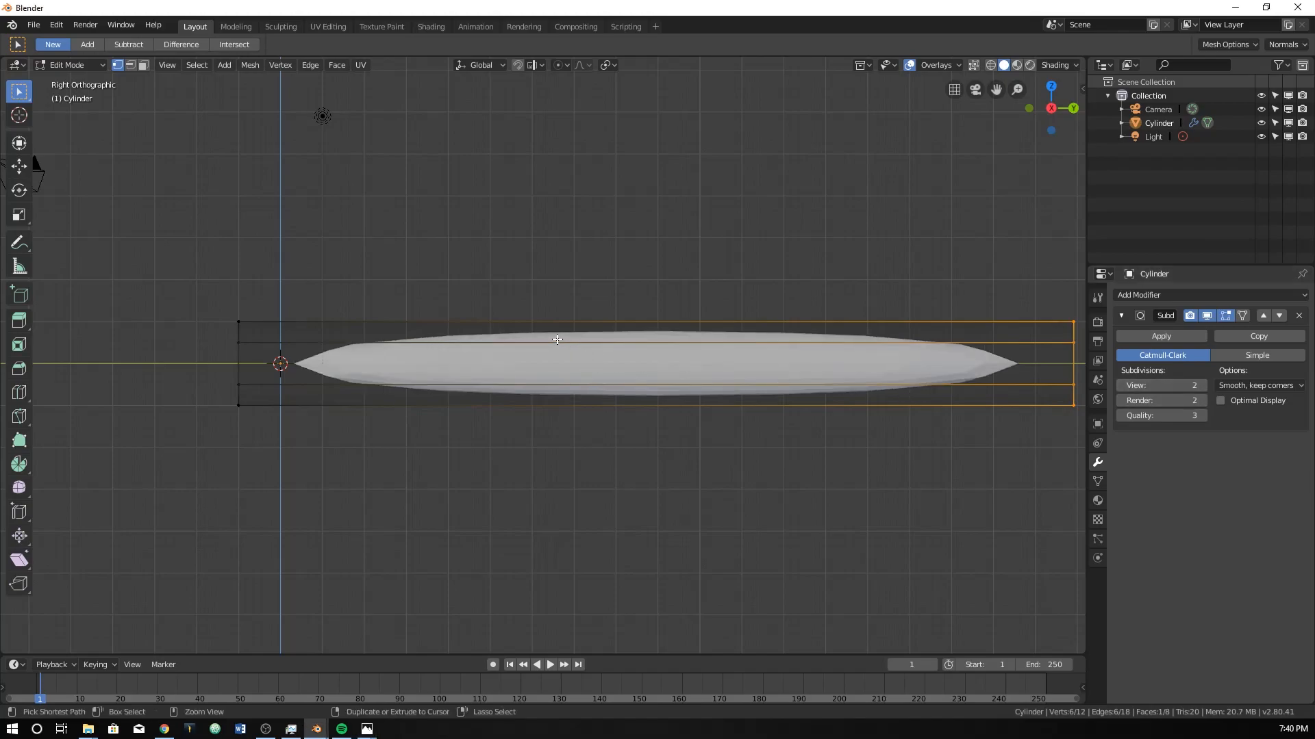
{"action": "key", "text": "ctrl+r"}
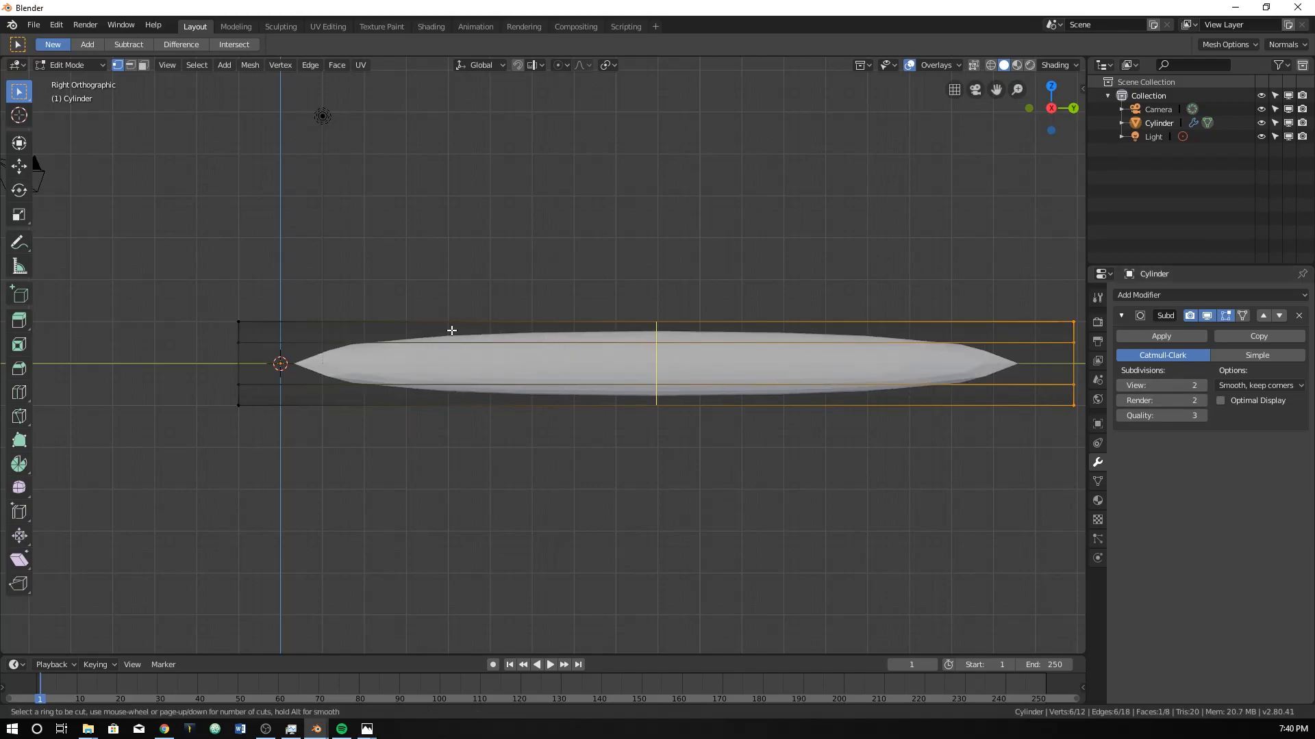
{"action": "left_click", "coordinate": [662, 328]}
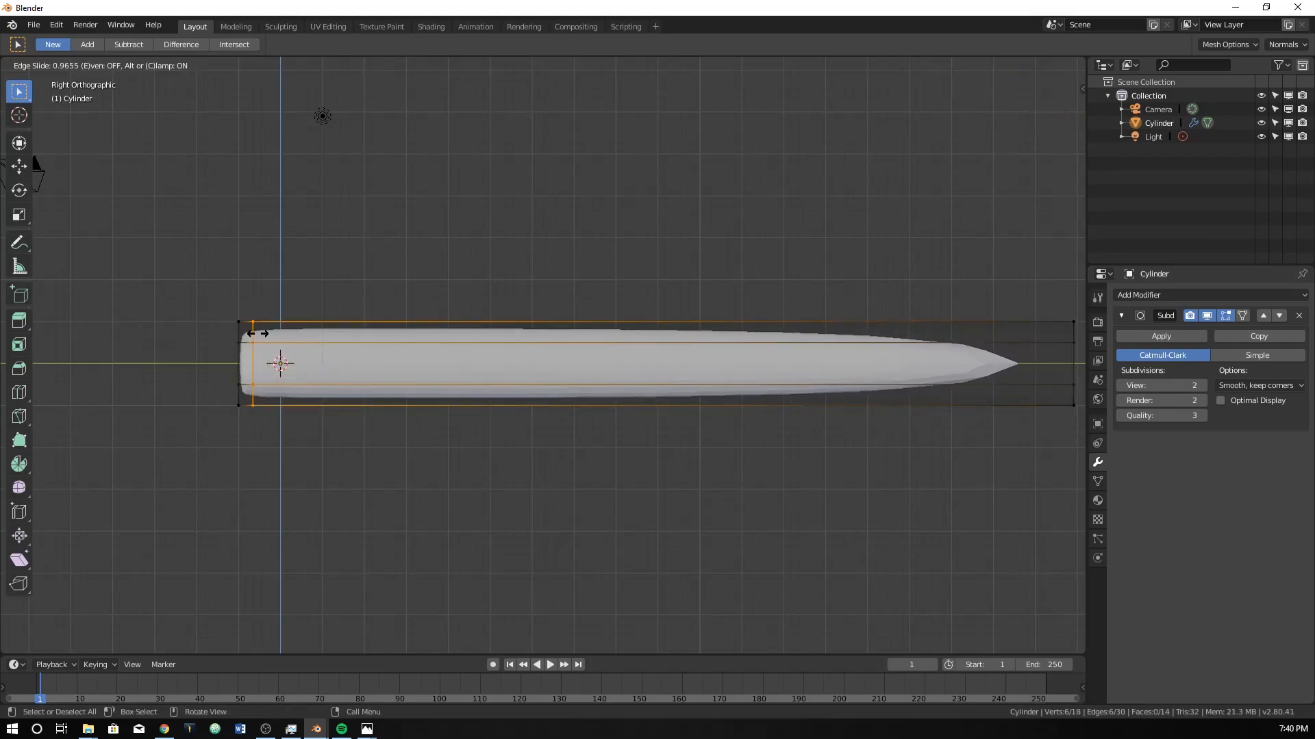
{"action": "left_click", "coordinate": [248, 334]}
Add a second loop cut tight against the pencil body's far +Y end, factor about -0.993.
{"action": "key", "text": "ctrl+r"}
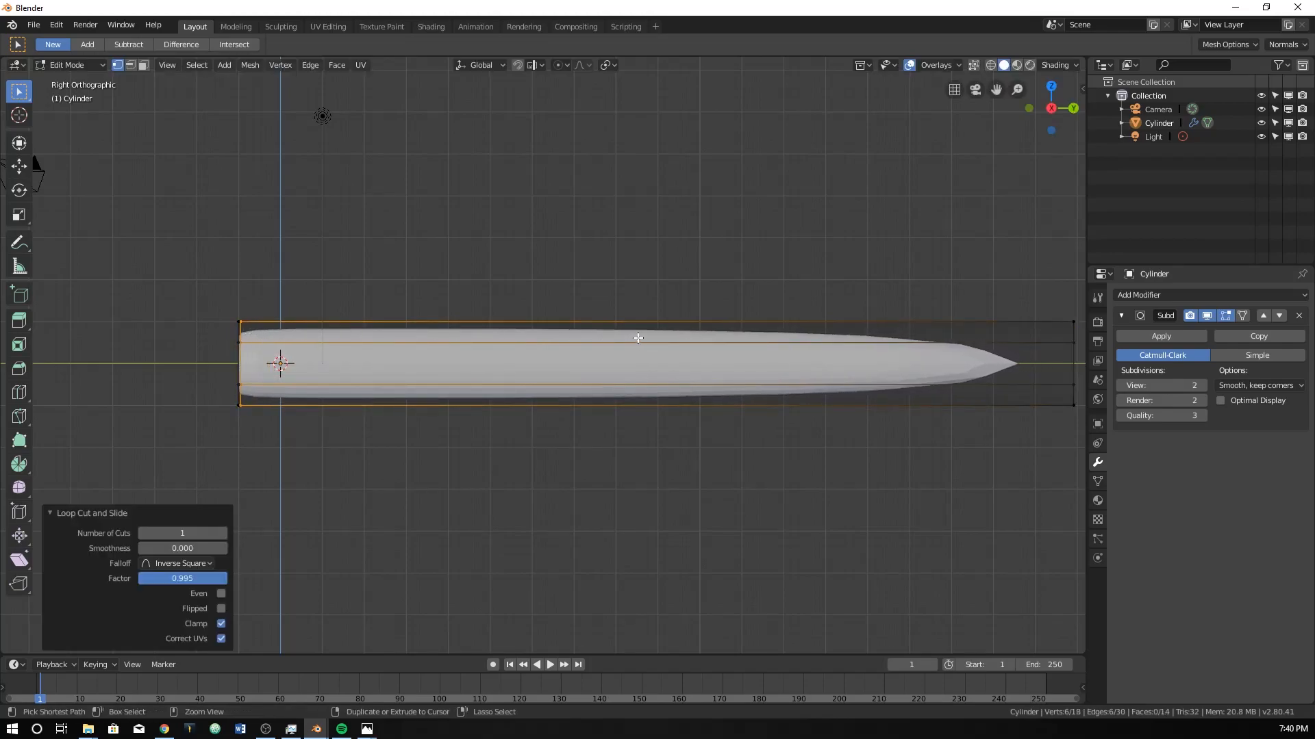
{"action": "left_click", "coordinate": [673, 330]}
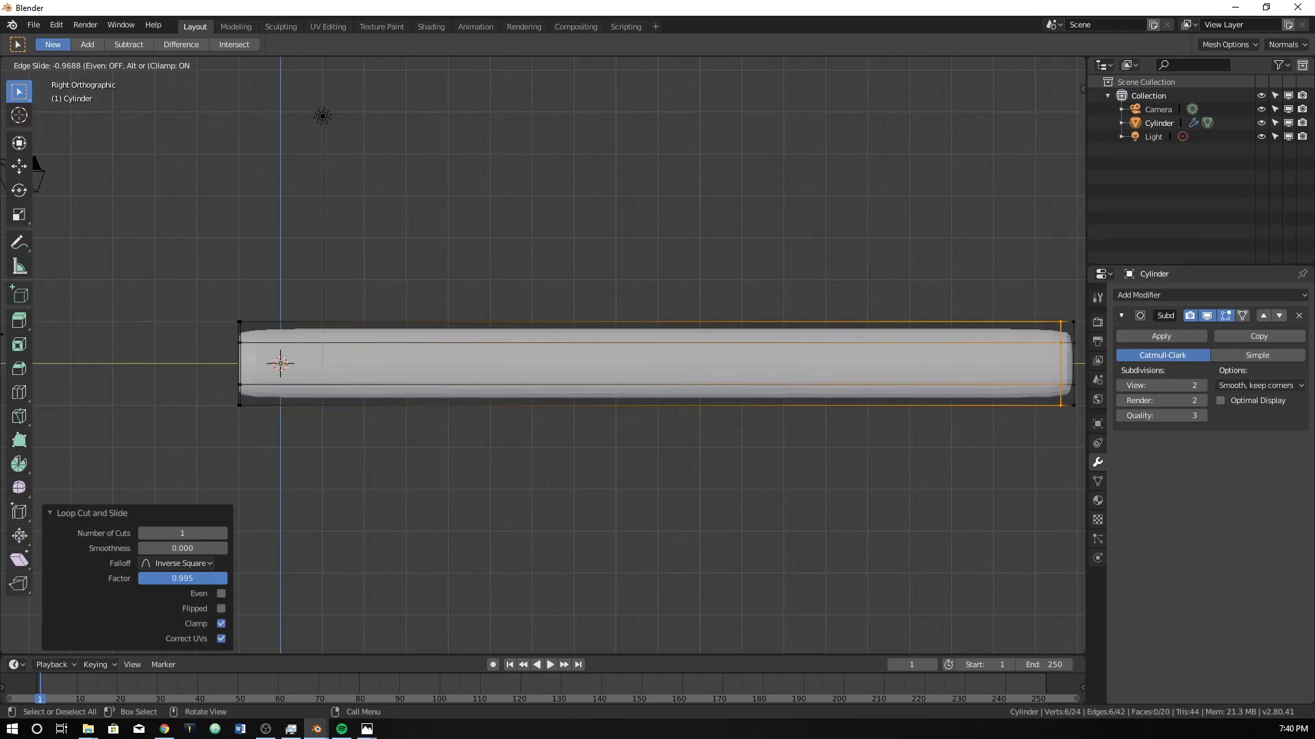
{"action": "left_click", "coordinate": [33, 161]}
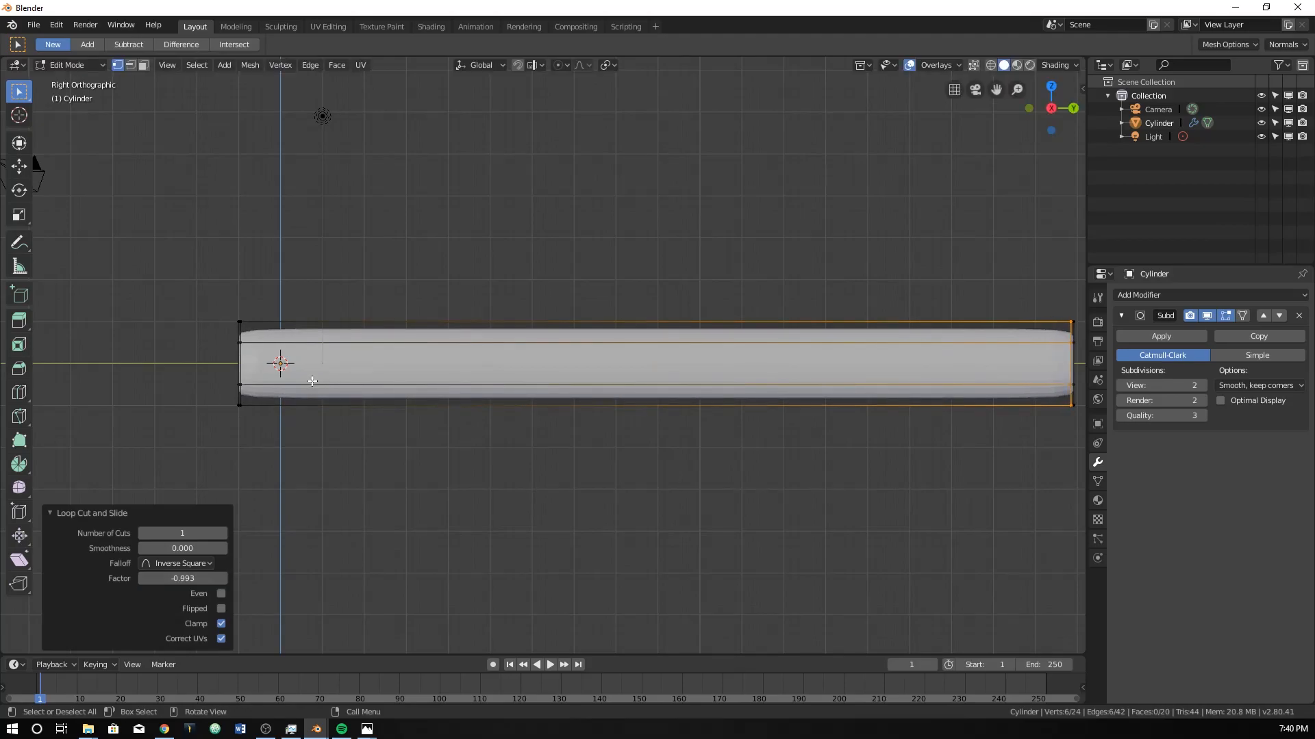
Extrude the end face nearest the origin in place and scale the new face inward to about 0.94.
{"action": "middle_click_drag", "start_coordinate": [273, 341], "coordinate": [337, 367]}
{"action": "key", "text": "KP_3"}
{"action": "left_click_drag", "start_coordinate": [199, 293], "coordinate": [233, 397]}
{"action": "left_click_drag", "start_coordinate": [189, 252], "coordinate": [239, 445]}
{"action": "middle_click_drag", "start_coordinate": [223, 376], "coordinate": [456, 334]}
{"action": "scroll", "coordinate": [247, 362], "scroll_direction": "up", "scroll_amount": 2}
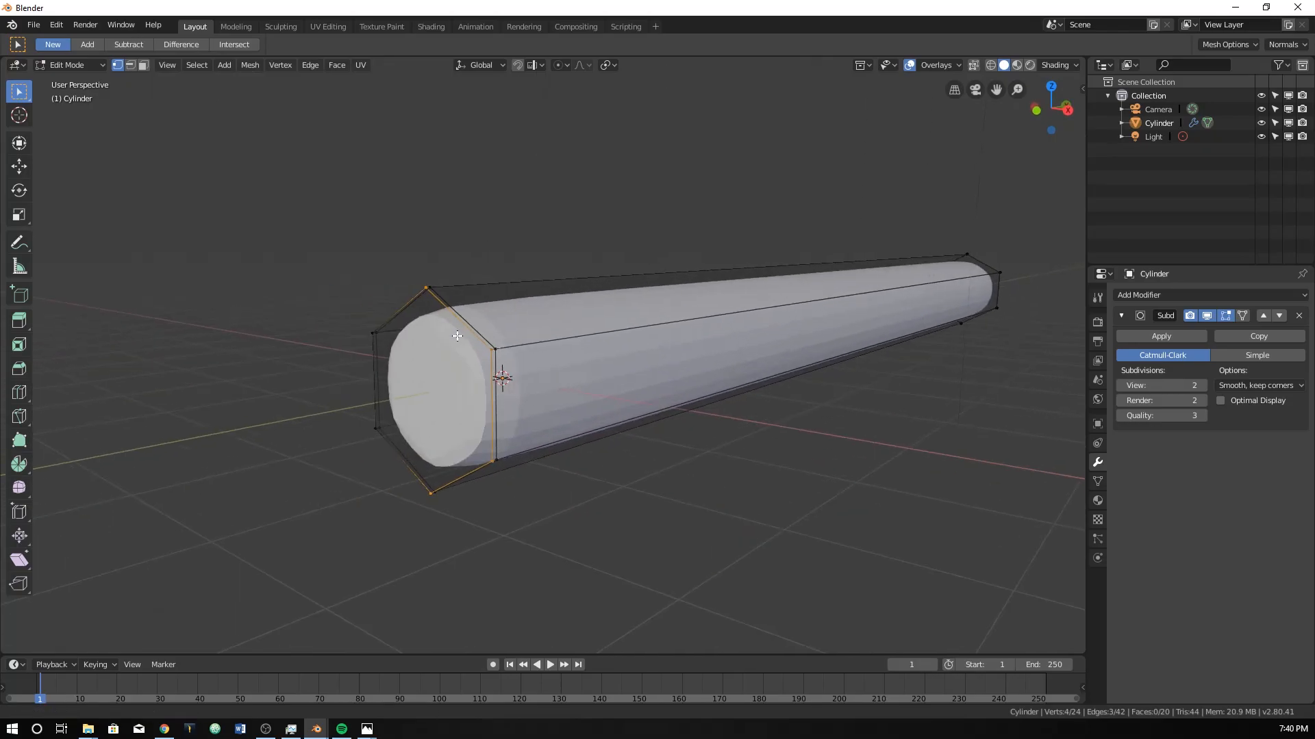
{"action": "left_click", "coordinate": [442, 301], "text": "alt"}
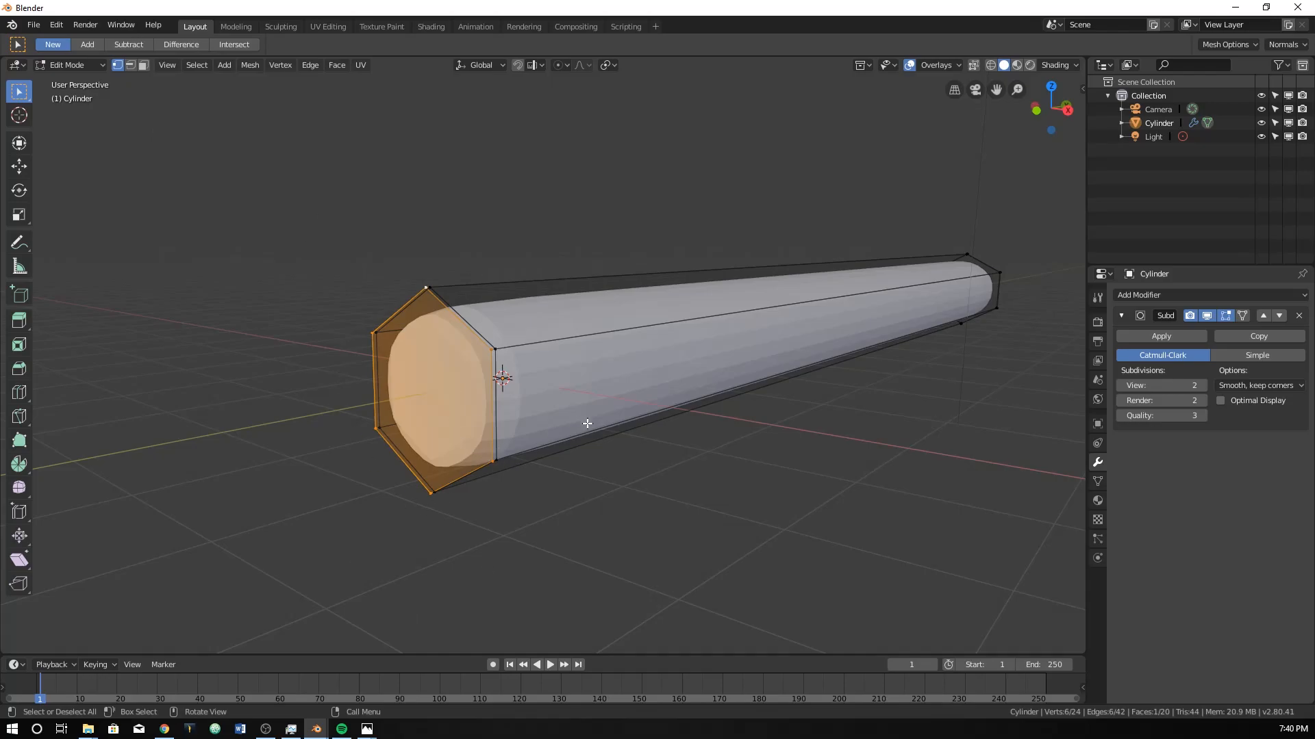
{"action": "key", "text": "e"}
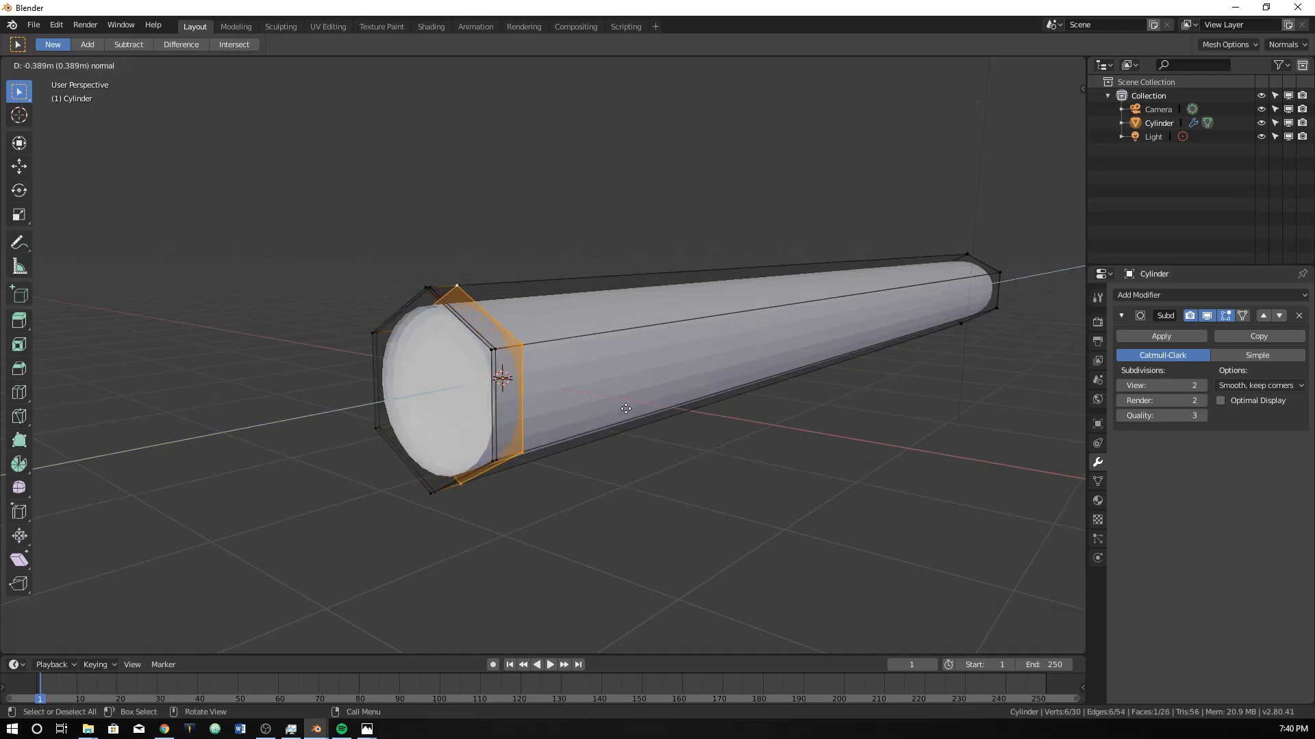
{"action": "right_click", "coordinate": [713, 445]}
{"action": "key", "text": "s"}
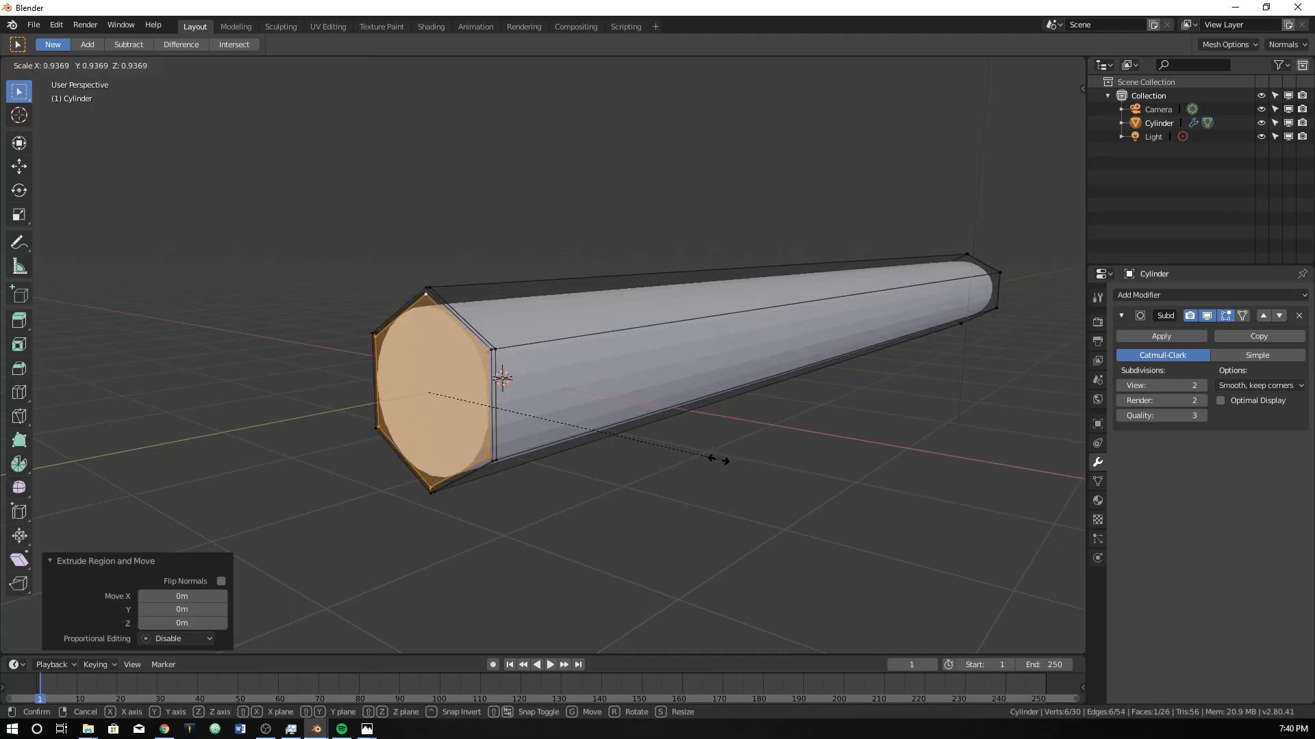
{"action": "left_click", "coordinate": [719, 451]}
Try to box-select the end vertices at the pencil body's far +Y end in solid shading.
{"action": "middle_click_drag", "start_coordinate": [725, 446], "coordinate": [569, 436]}
{"action": "key", "text": "Tab"}
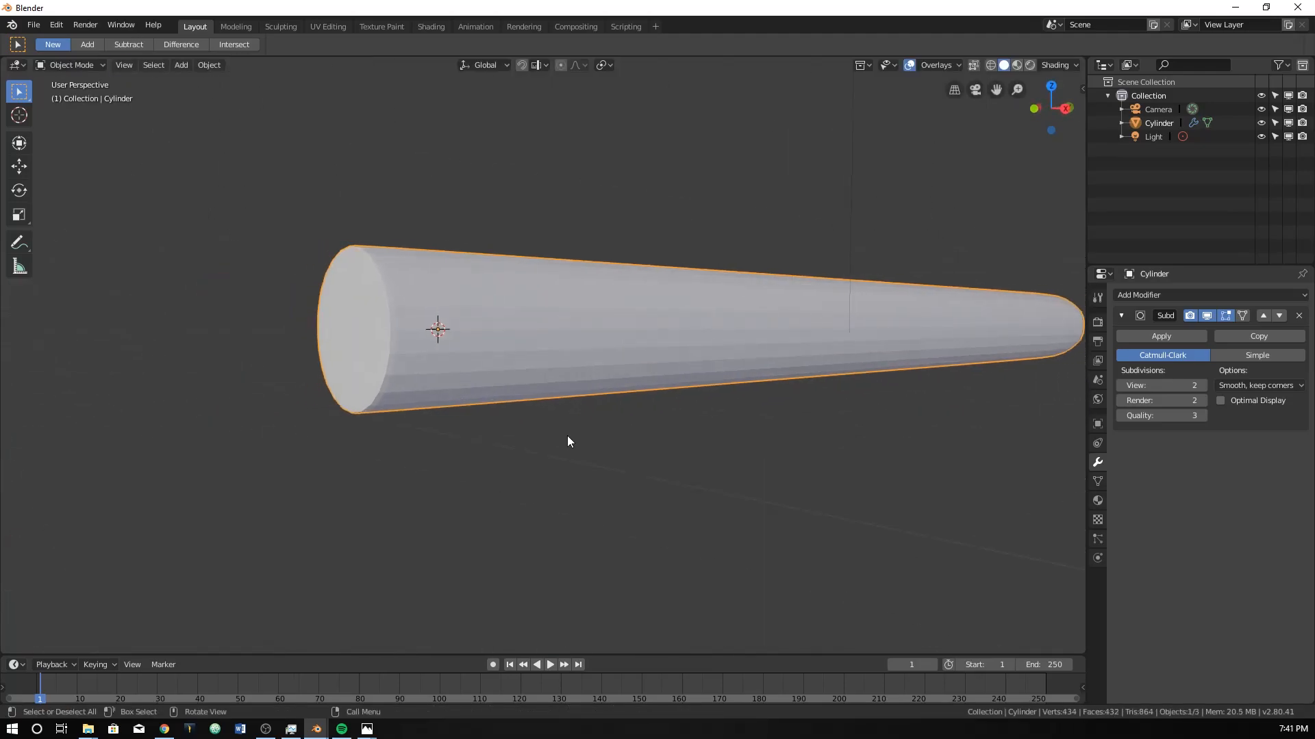
{"action": "key", "text": "KP_3"}
{"action": "scroll", "coordinate": [567, 435], "scroll_direction": "down", "scroll_amount": 4}
{"action": "middle_click_drag", "start_coordinate": [830, 438], "coordinate": [471, 457], "text": "shift"}
{"action": "scroll", "coordinate": [753, 406], "scroll_direction": "up", "scroll_amount": 2}
{"action": "middle_click_drag", "start_coordinate": [754, 411], "coordinate": [556, 412], "text": "shift"}
{"action": "scroll", "coordinate": [556, 412], "scroll_direction": "up", "scroll_amount": 3}
{"action": "key", "text": "Tab"}
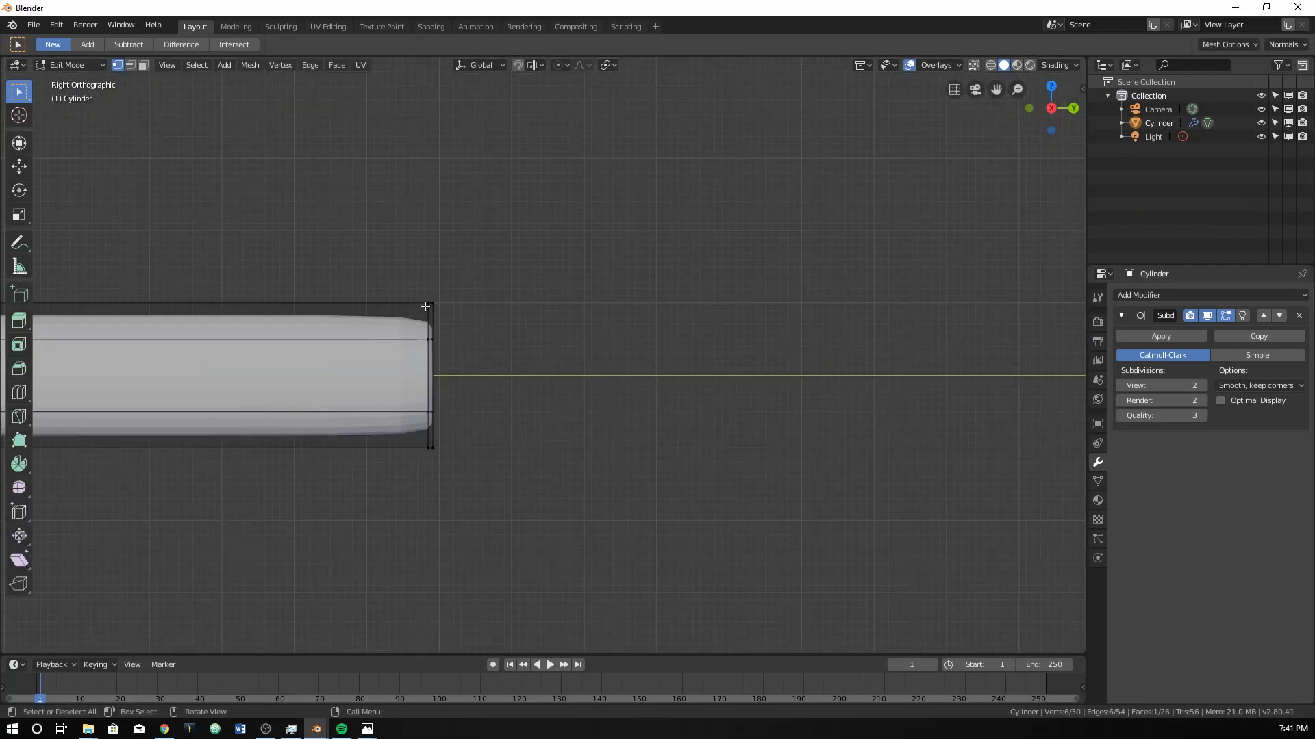
{"action": "left_click_drag", "start_coordinate": [429, 291], "coordinate": [502, 520]}
{"action": "middle_click_drag", "start_coordinate": [502, 520], "coordinate": [452, 462]}
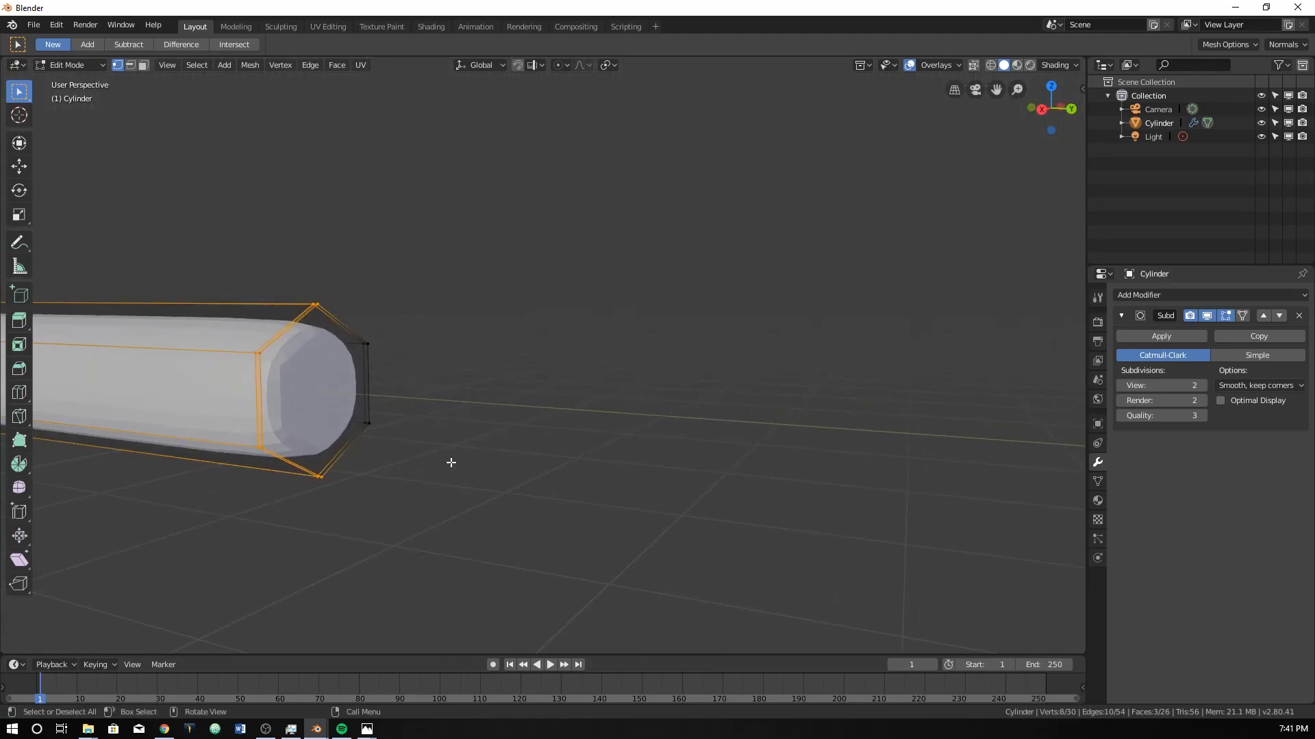
In wireframe shading, select the far +Y end face, extrude it in place and scale it inward to about 0.89.
{"action": "key", "text": "z"}
{"action": "left_click", "coordinate": [257, 369]}
{"action": "key", "text": "KP_1"}
{"action": "key", "text": "KP_3"}
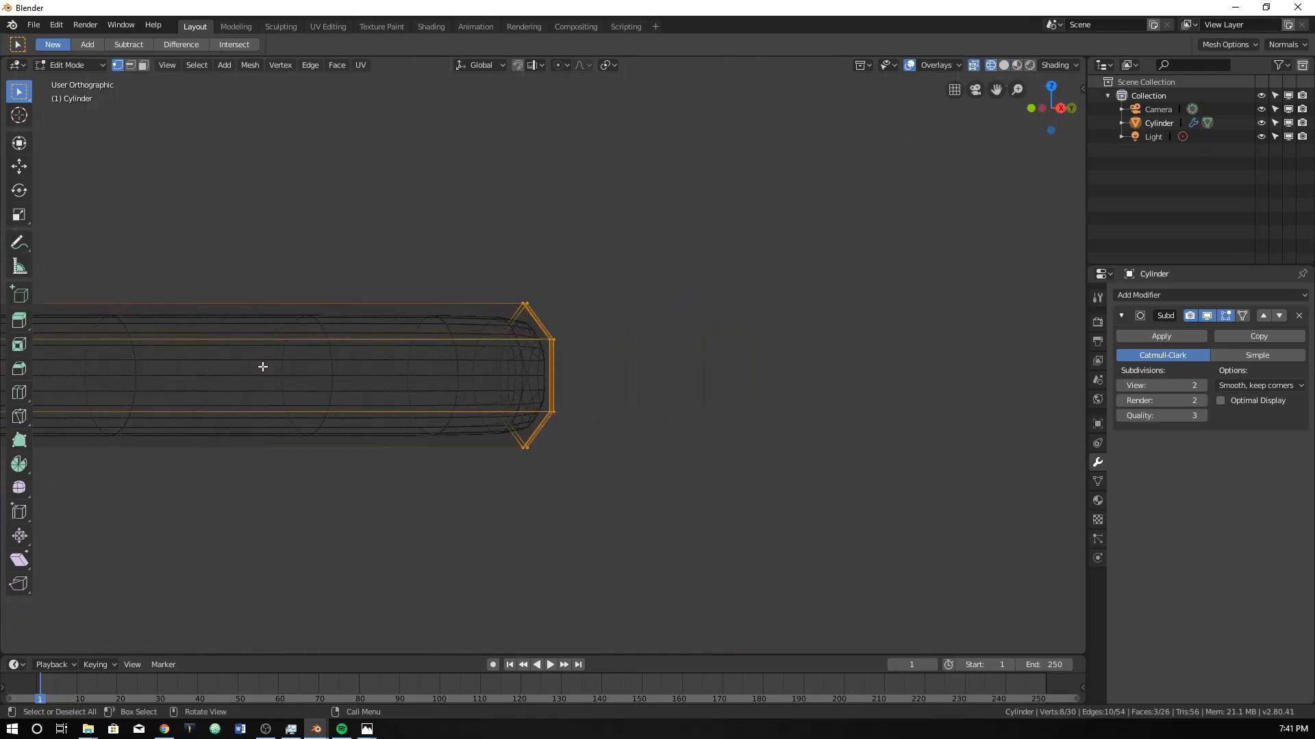
{"action": "left_click", "coordinate": [393, 253]}
{"action": "left_click_drag", "start_coordinate": [430, 255], "coordinate": [490, 500]}
{"action": "middle_click_drag", "start_coordinate": [501, 479], "coordinate": [408, 462]}
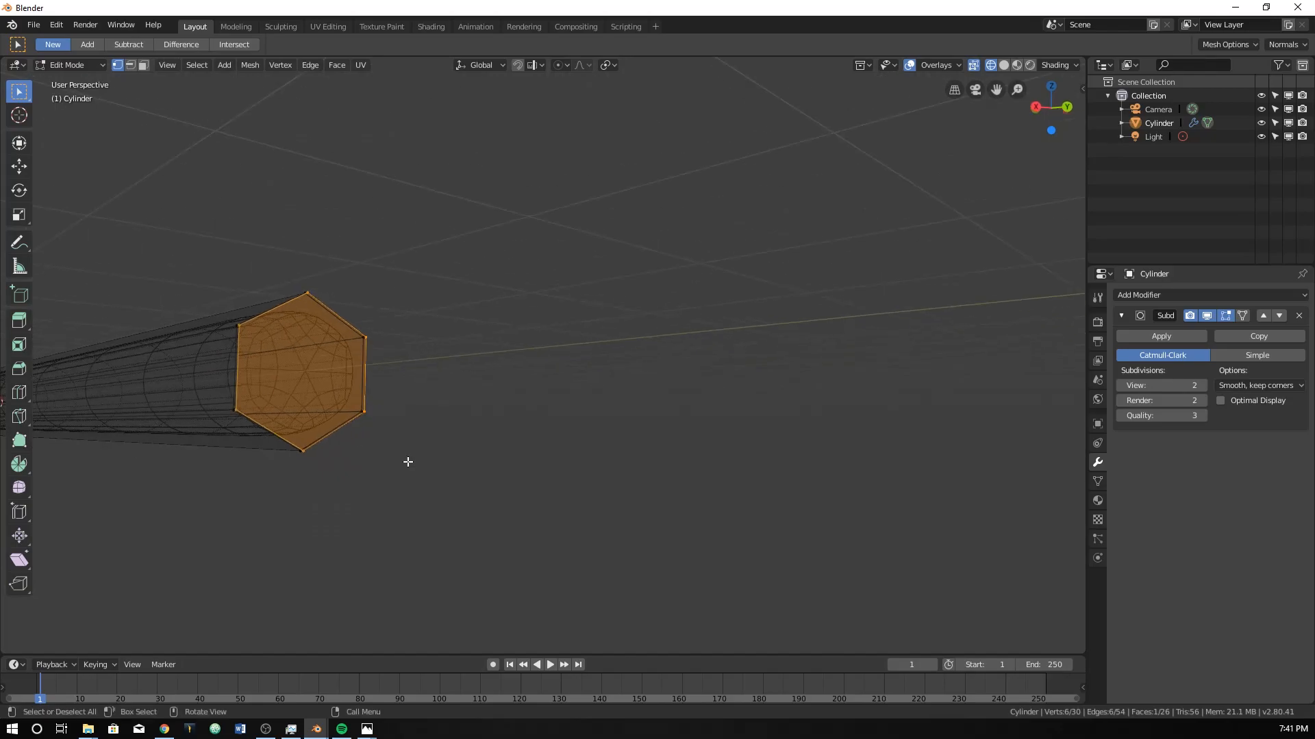
{"action": "key", "text": "KP_3"}
{"action": "key", "text": "e"}
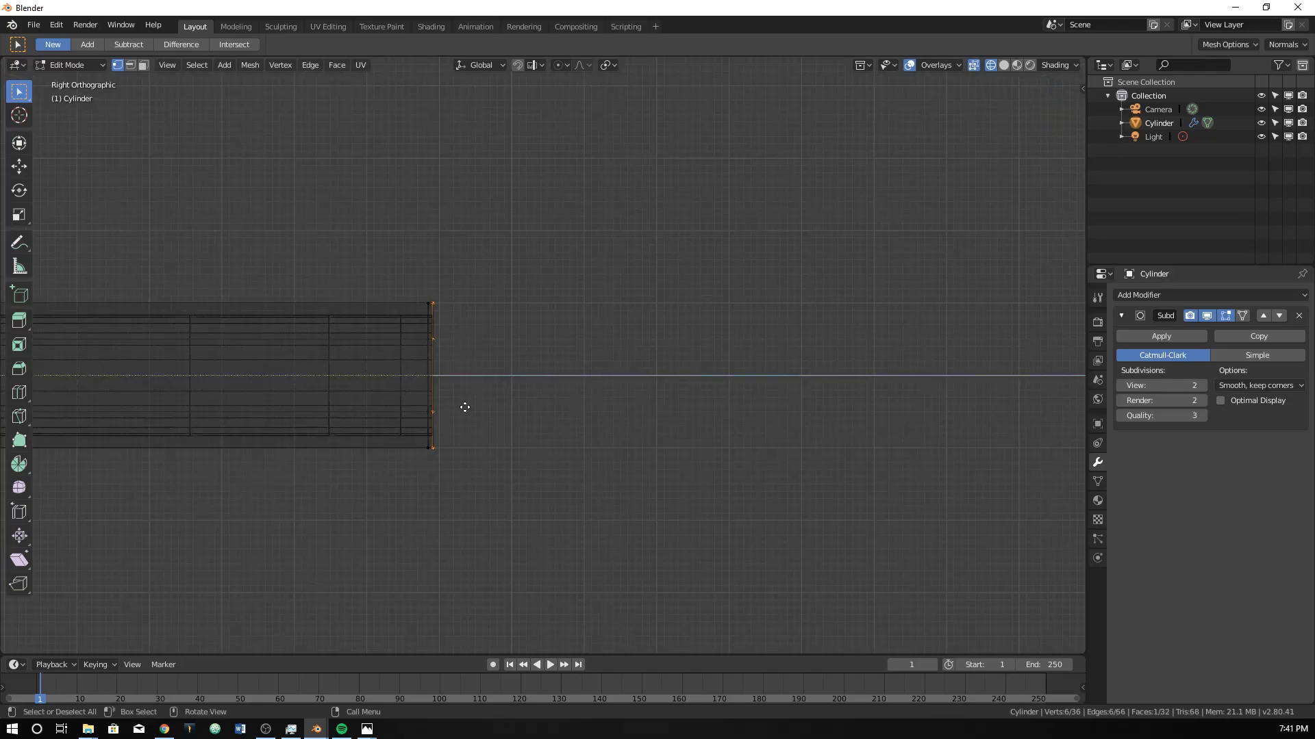
{"action": "right_click", "coordinate": [471, 409]}
{"action": "key", "text": "s"}
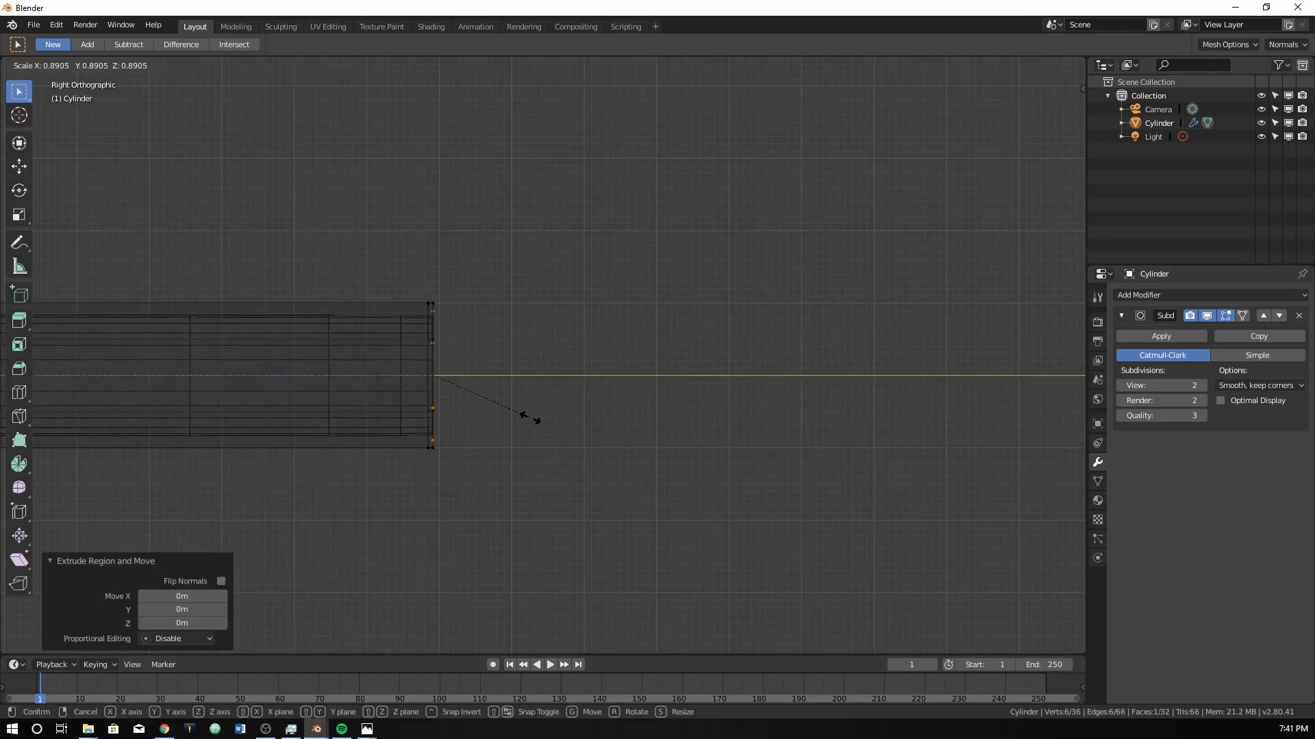
{"action": "left_click", "coordinate": [534, 410]}
Examine the whole pencil body's wireframe from the front, right side, an angle and above.
{"action": "key", "text": "Tab"}
{"action": "scroll", "coordinate": [480, 372], "scroll_direction": "down", "scroll_amount": 5}
{"action": "scroll", "coordinate": [480, 371], "scroll_direction": "down", "scroll_amount": 2}
{"action": "middle_click_drag", "start_coordinate": [569, 382], "coordinate": [525, 380]}
{"action": "key", "text": "KP_1"}
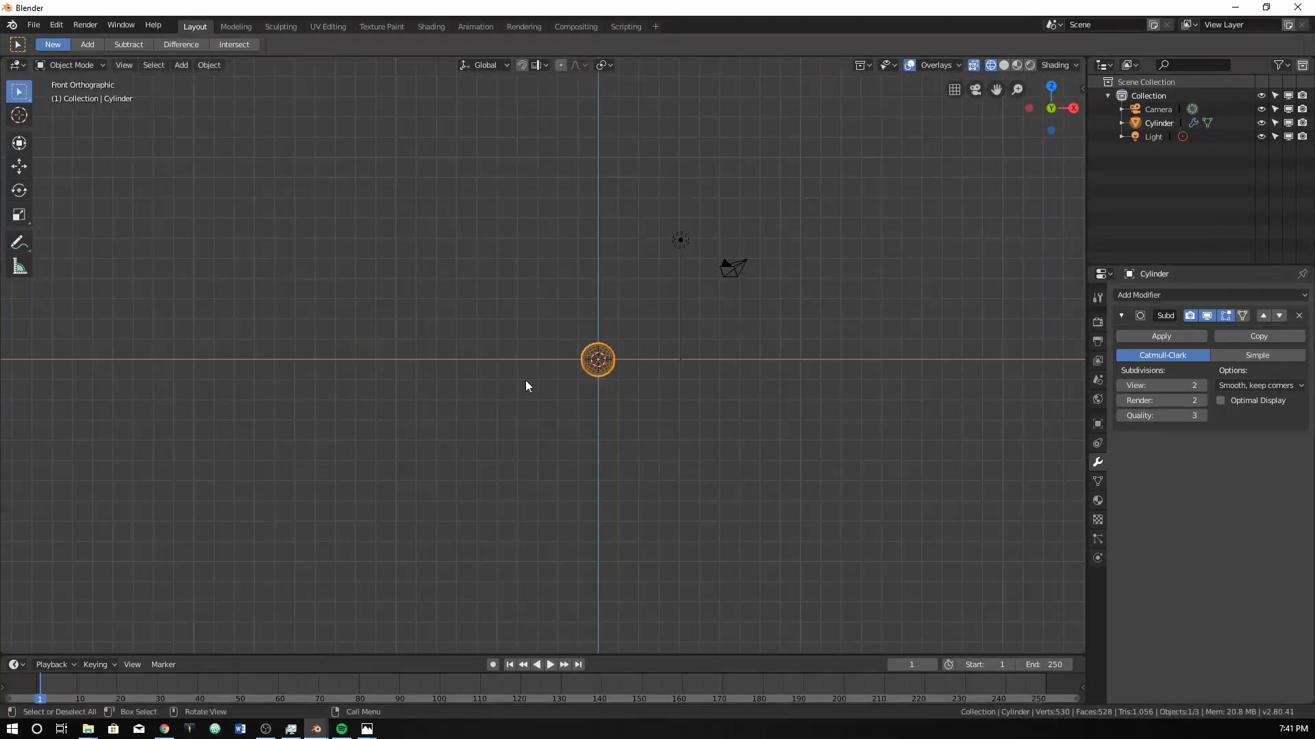
{"action": "key", "text": "KP_3"}
{"action": "middle_click_drag", "start_coordinate": [445, 366], "coordinate": [610, 343], "text": "shift"}
{"action": "scroll", "coordinate": [610, 343], "scroll_direction": "up", "scroll_amount": 1}
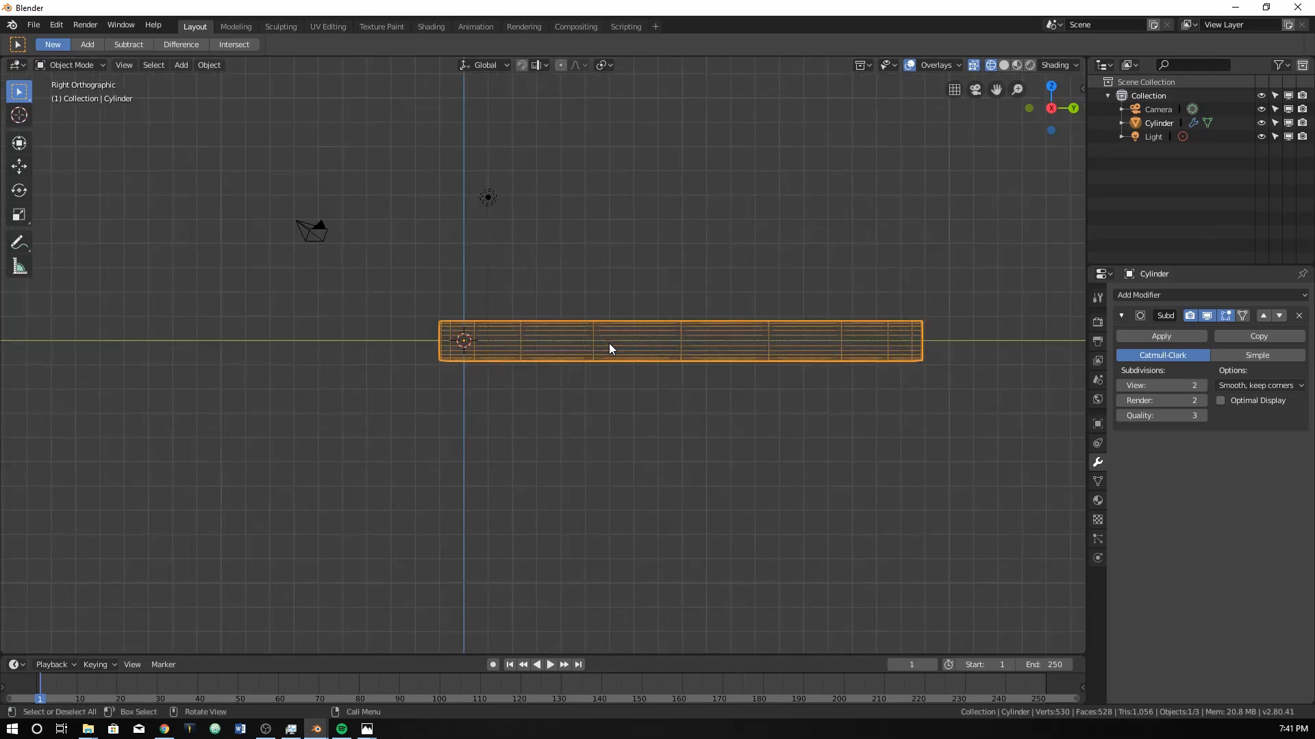
{"action": "middle_click_drag", "start_coordinate": [427, 331], "coordinate": [537, 350]}
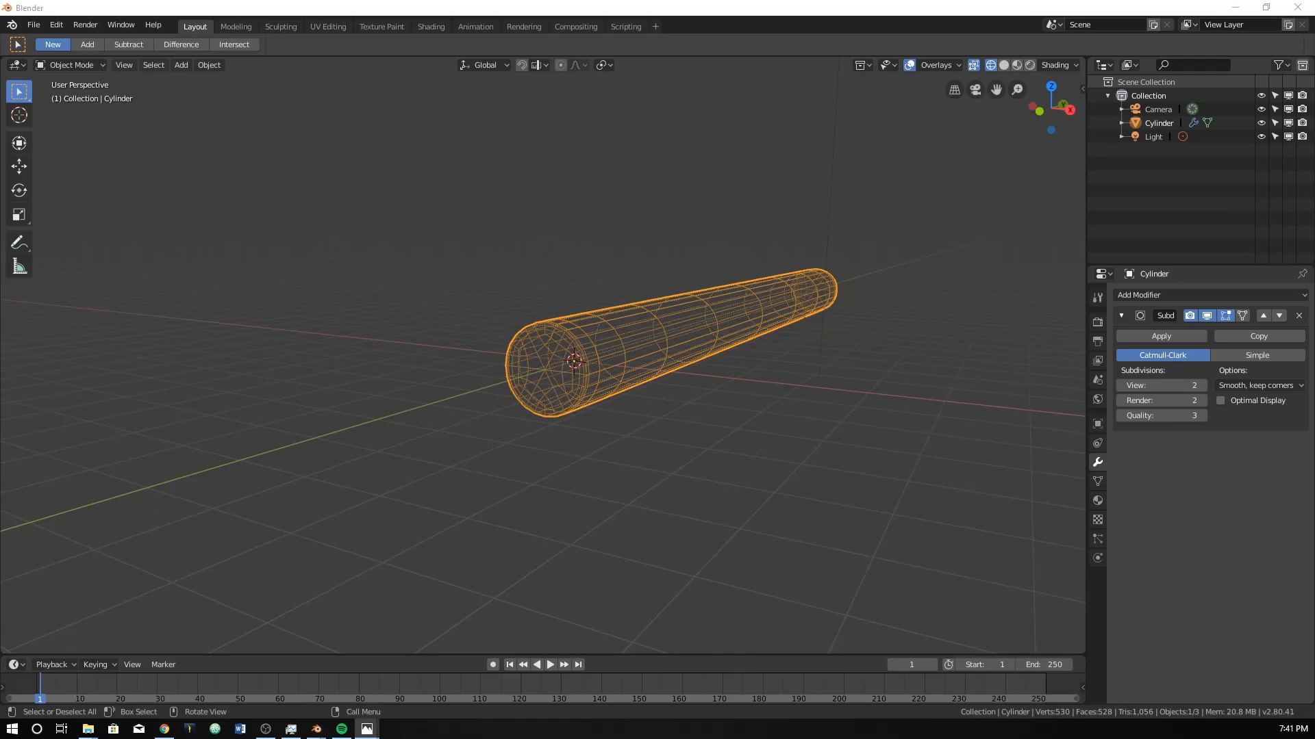
{"action": "left_click", "coordinate": [595, 325]}
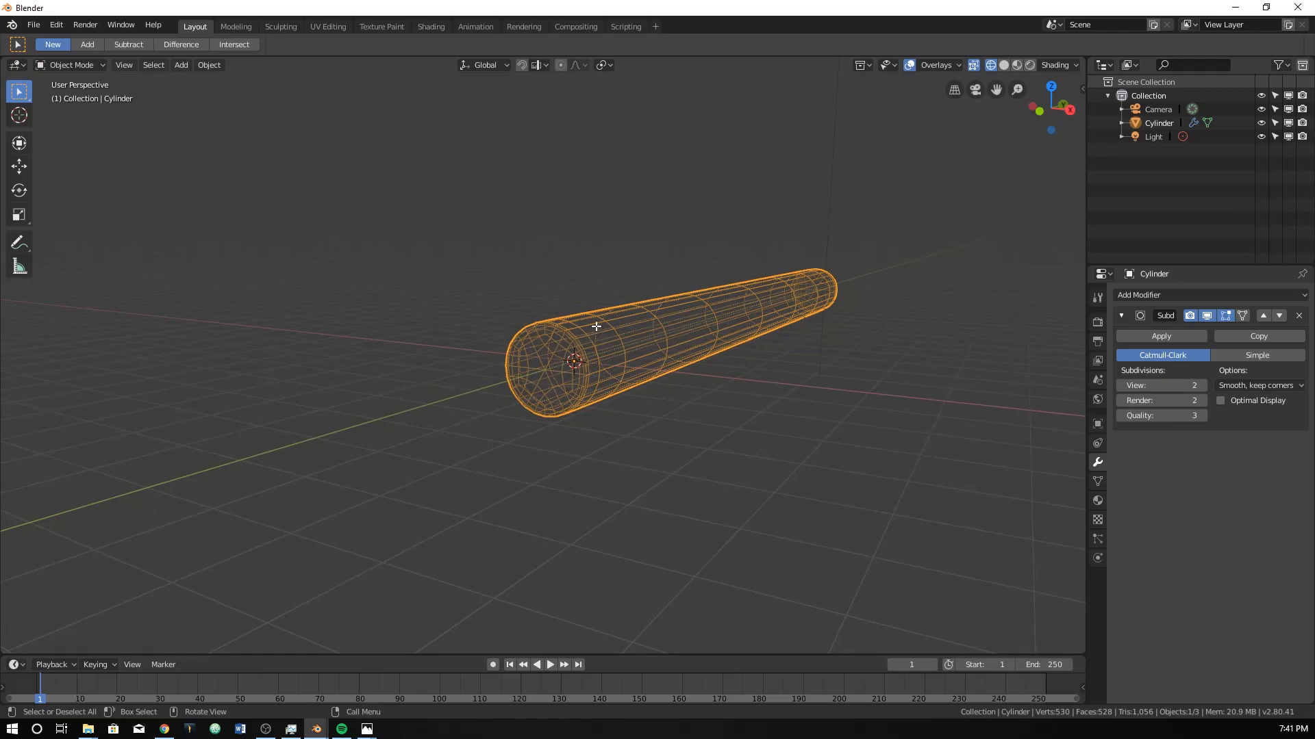
{"action": "key", "text": "Tab"}
{"action": "middle_click_drag", "start_coordinate": [593, 343], "coordinate": [502, 375]}
{"action": "key", "text": "KP_5"}
{"action": "key", "text": "KP_7"}
{"action": "scroll", "coordinate": [462, 337], "scroll_direction": "down", "scroll_amount": 4}
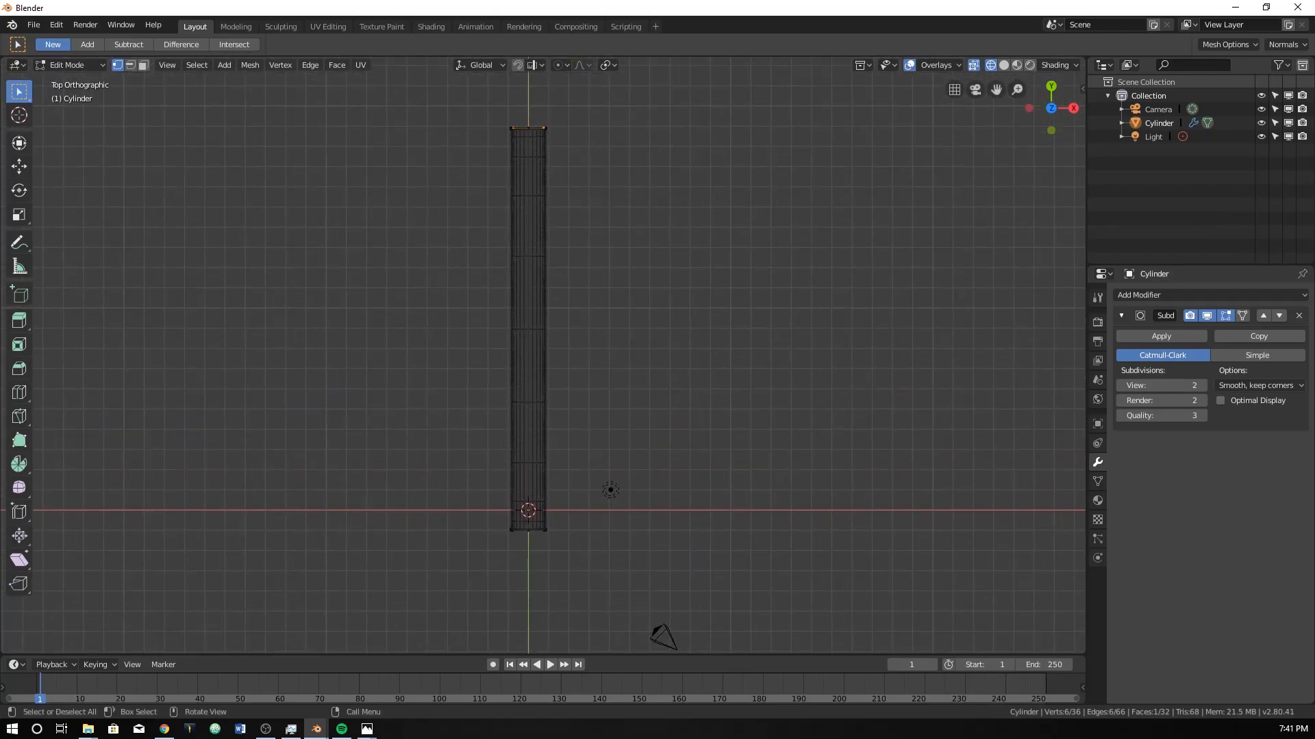
Switch to Photos to check the two Ticonderoga reference photos and move their windows off the 3D view.
{"action": "left_click", "coordinate": [367, 729]}
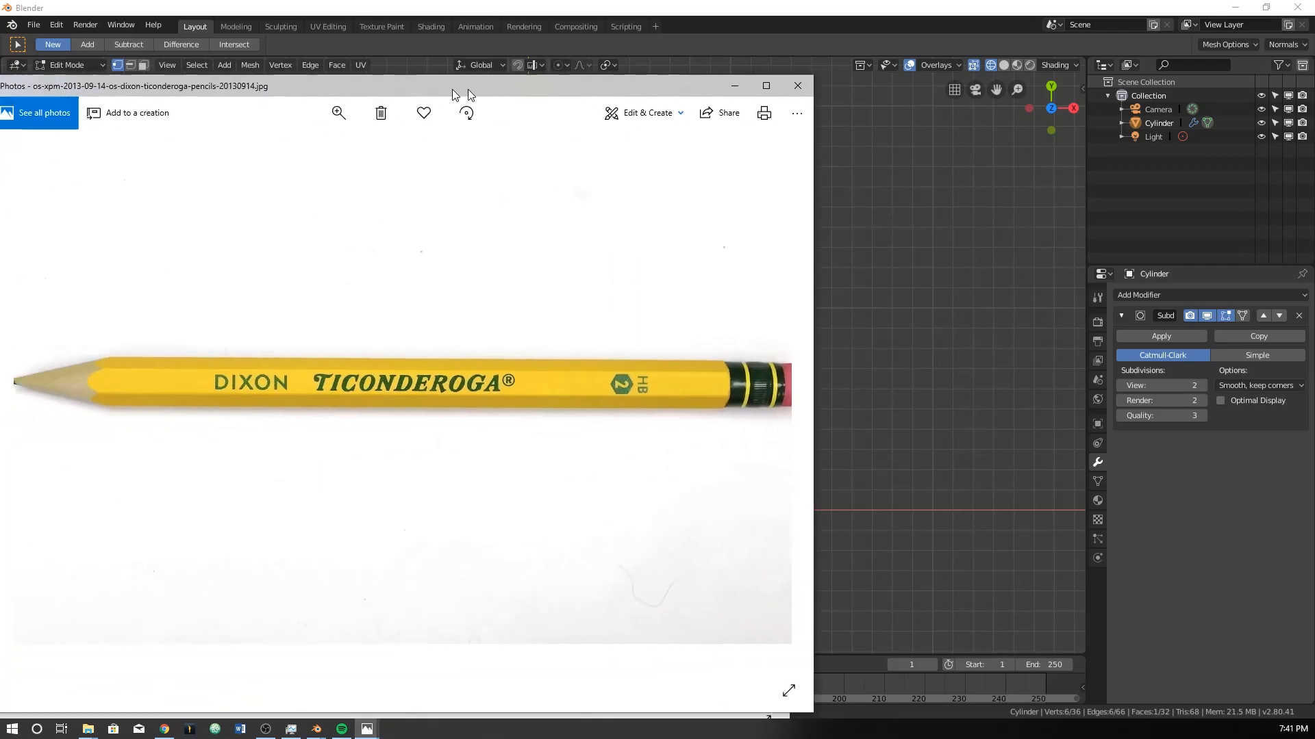
{"action": "left_click_drag", "start_coordinate": [467, 89], "coordinate": [625, 94]}
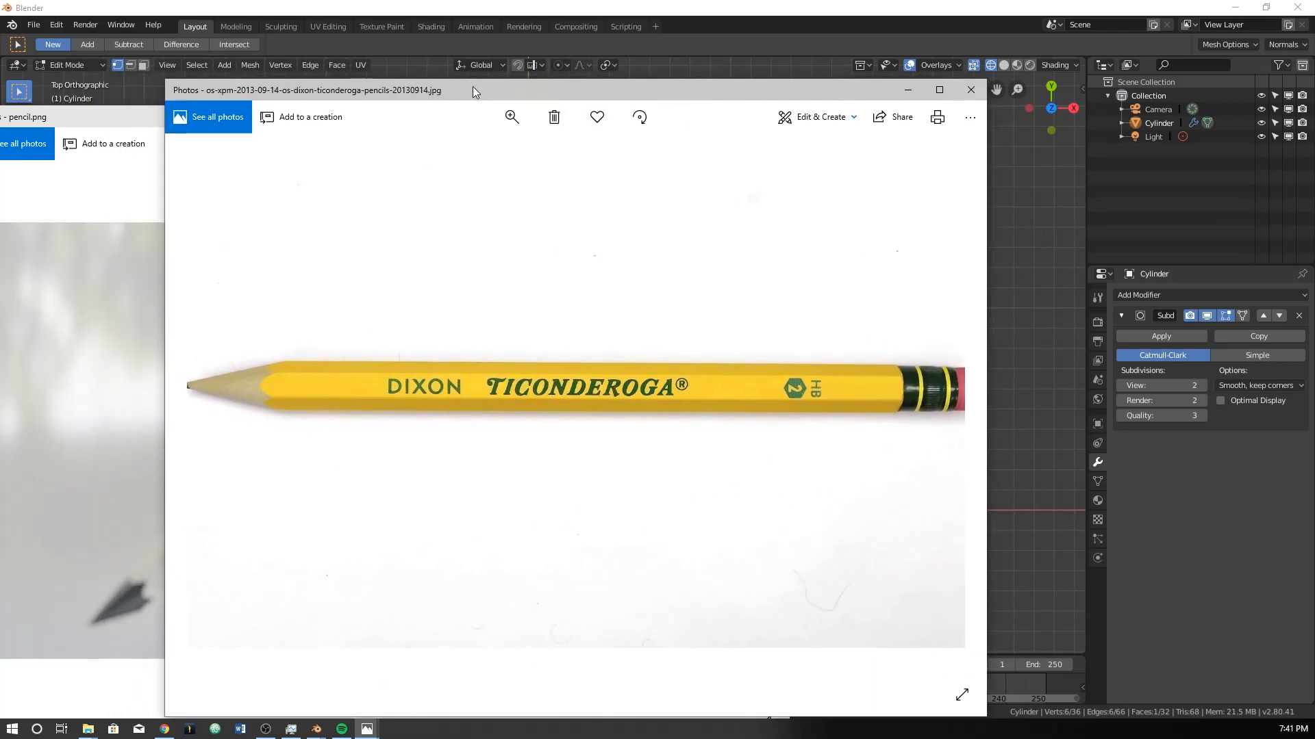
{"action": "left_click_drag", "start_coordinate": [472, 87], "coordinate": [0, 68]}
{"action": "left_click_drag", "start_coordinate": [258, 117], "coordinate": [0, 113]}
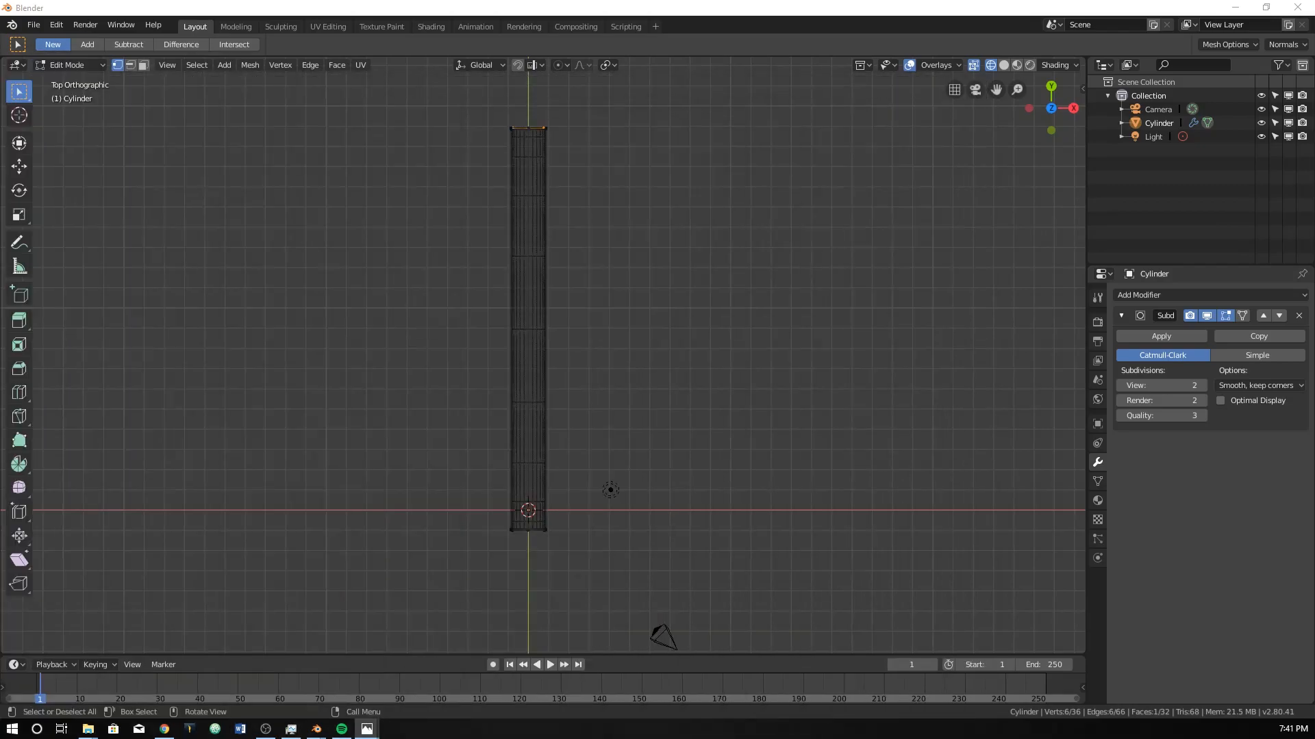
Return the viewport to solid shading with the pencil end near the origin in close view.
{"action": "mouse_move", "coordinate": [533, 558]}
{"action": "middle_mouse_down"}
{"action": "mouse_move", "coordinate": [454, 514]}
{"action": "mouse_move", "coordinate": [491, 414]}
{"action": "middle_mouse_up"}
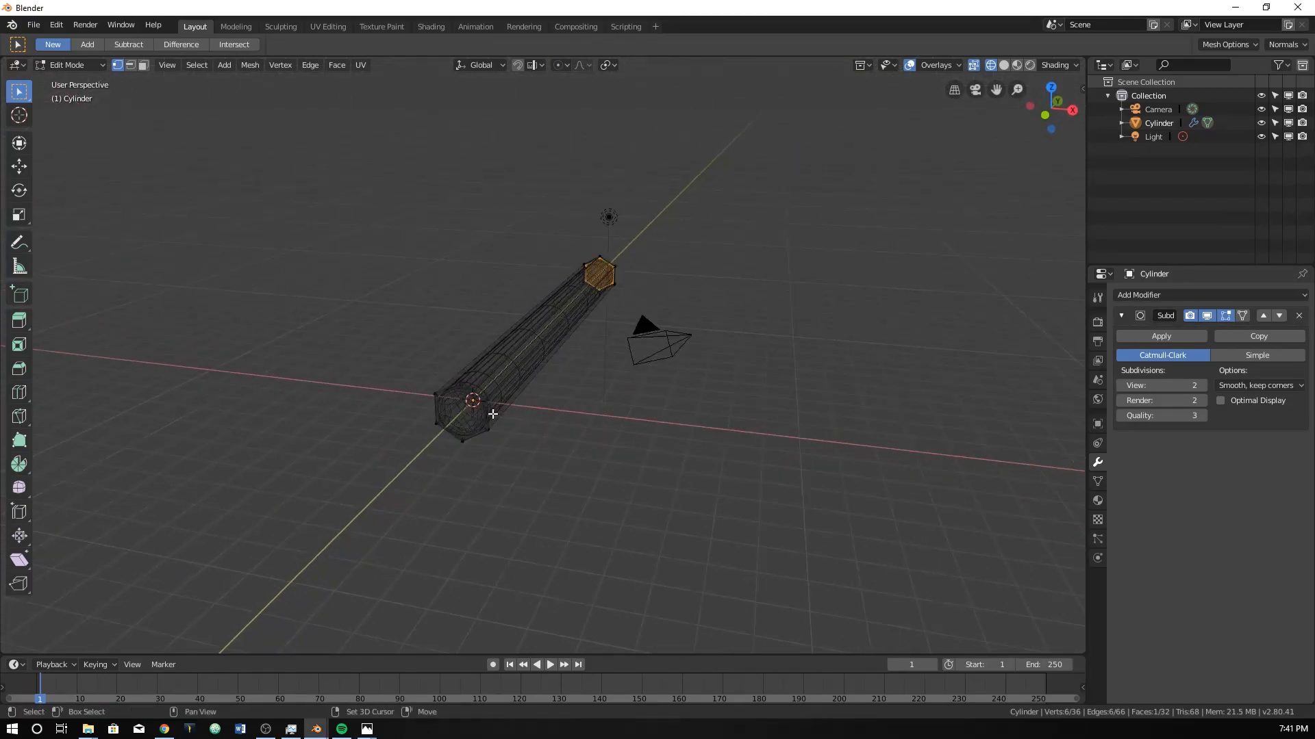
{"action": "key", "text": "z"}
{"action": "left_click", "coordinate": [598, 413]}
{"action": "scroll", "coordinate": [486, 406], "scroll_direction": "up", "scroll_amount": 4}
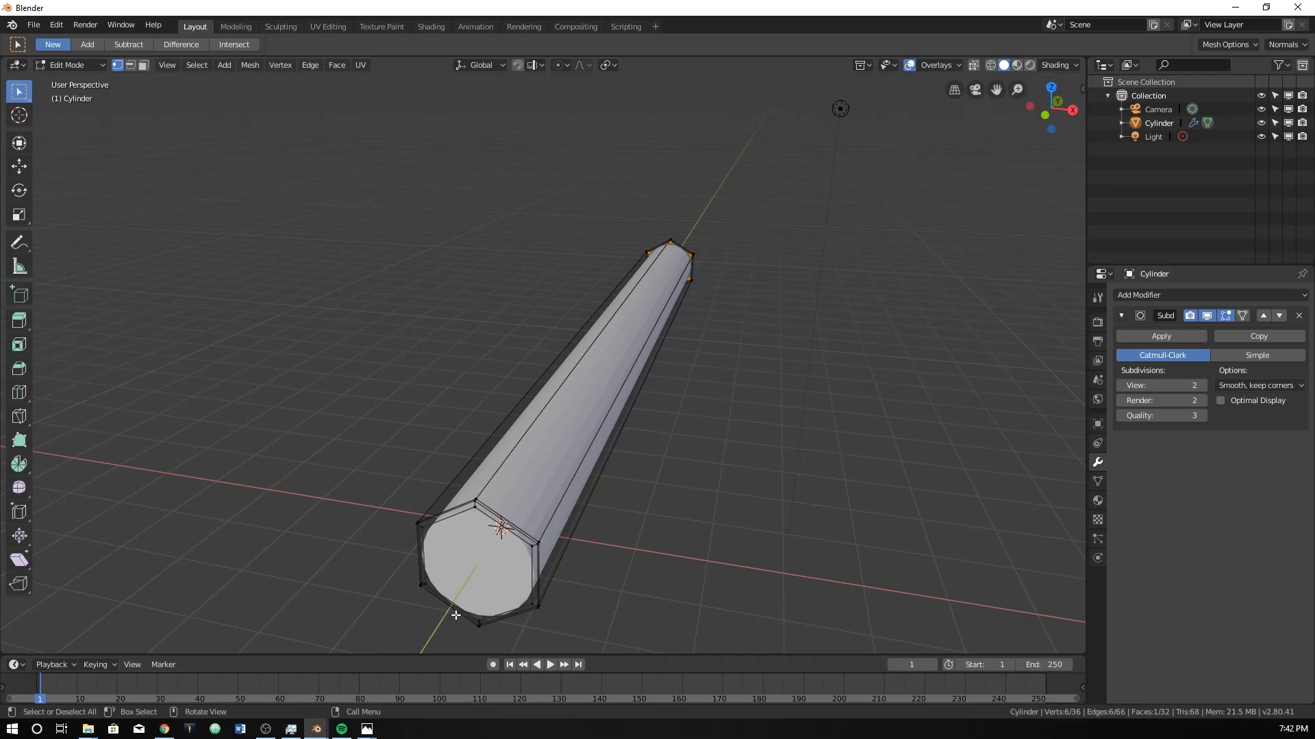
Try adding a single centred lengthwise loop cut to several of the pencil body's side faces.
{"action": "key", "text": "ctrl+r"}
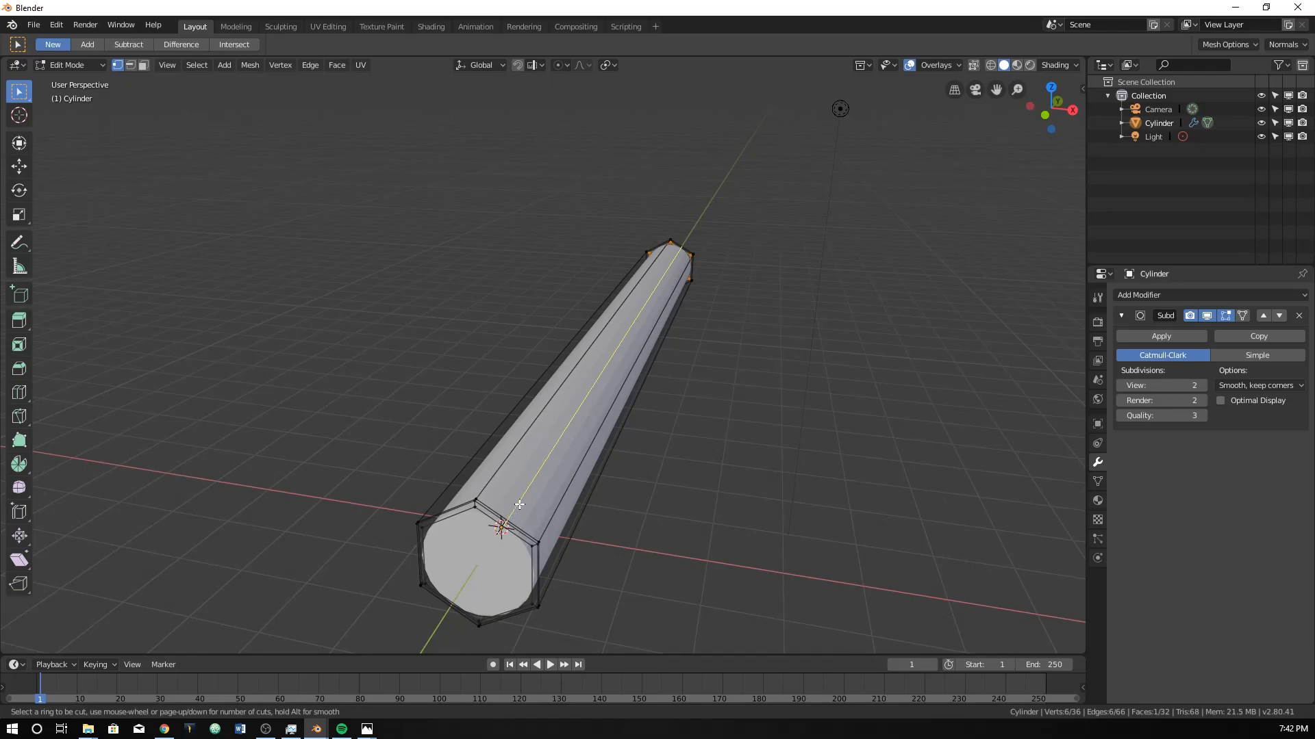
{"action": "left_click", "coordinate": [514, 518]}
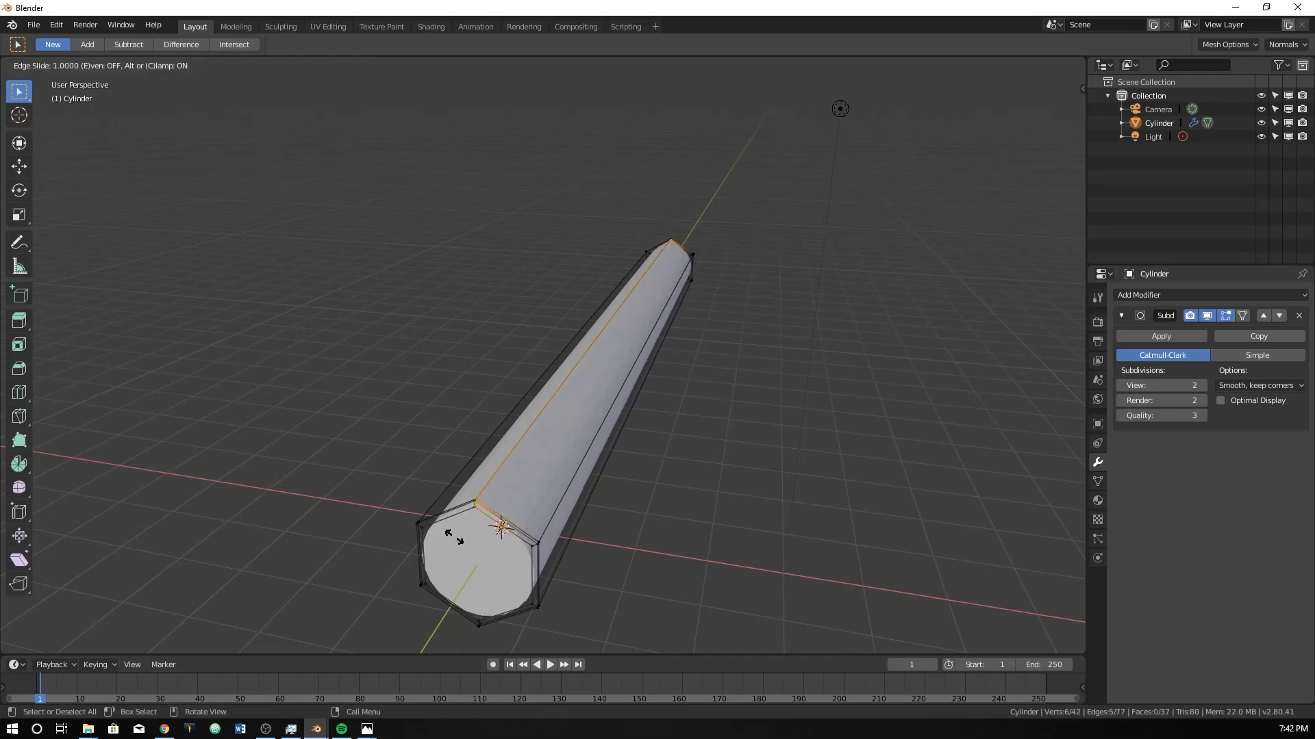
{"action": "right_click", "coordinate": [507, 525]}
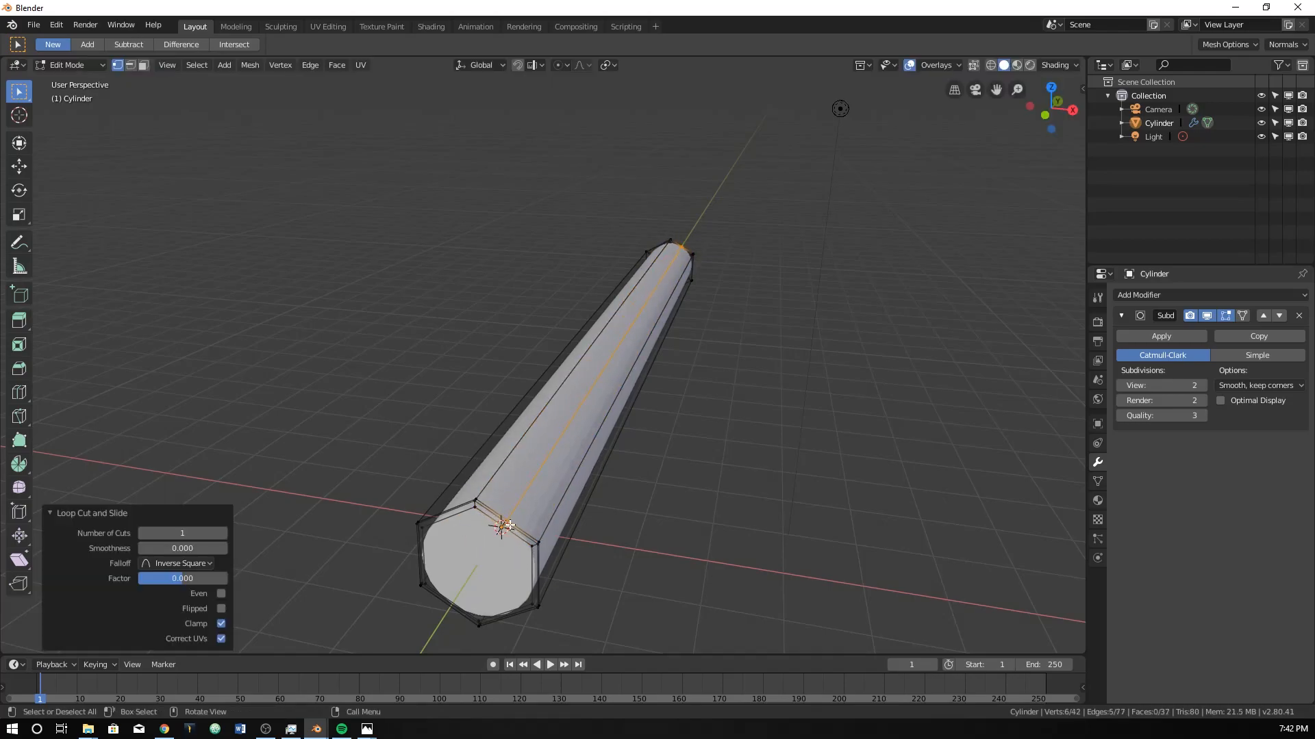
{"action": "key", "text": "ctrl+r"}
{"action": "left_click", "coordinate": [452, 510]}
{"action": "right_click", "coordinate": [453, 512]}
{"action": "middle_click_drag", "start_coordinate": [457, 514], "coordinate": [616, 294]}
{"action": "key", "text": "ctrl+r"}
{"action": "left_click", "coordinate": [619, 291]}
{"action": "right_click", "coordinate": [691, 387]}
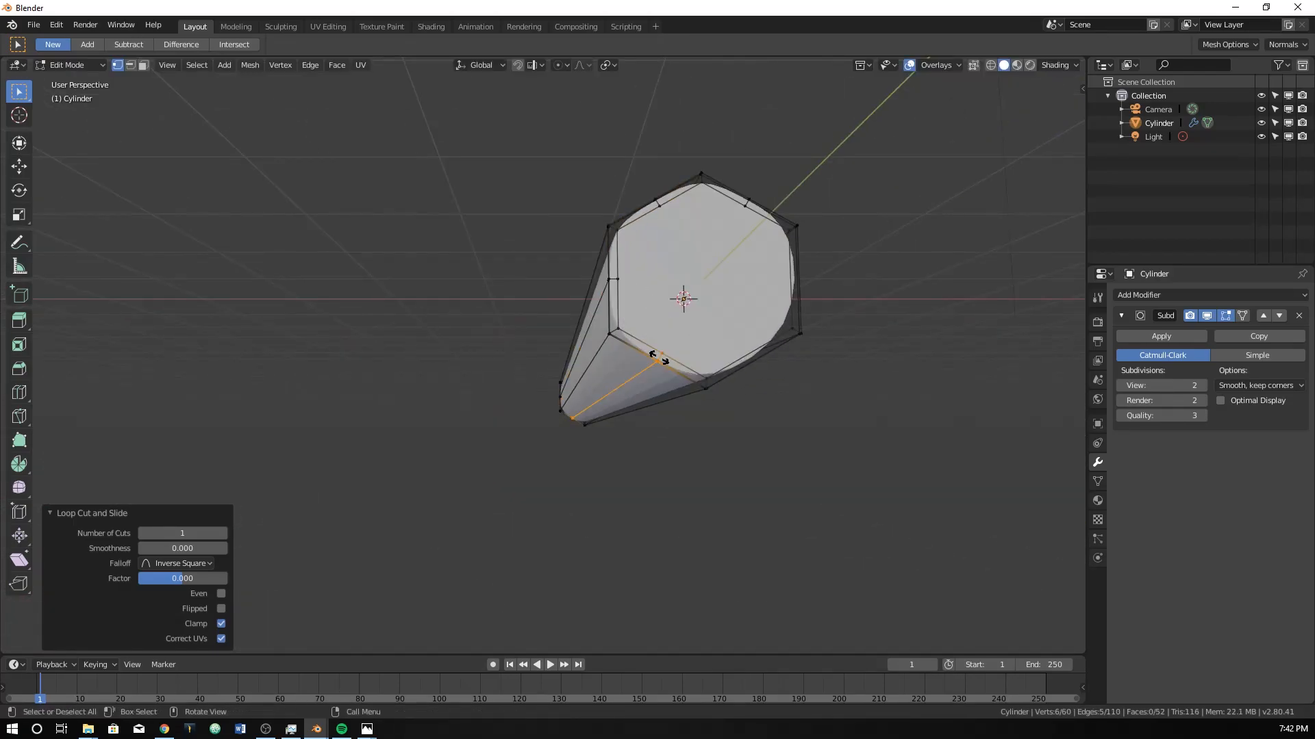
Undo the centred lengthwise loop cuts on the side faces.
{"action": "key", "text": "ctrl+r"}
{"action": "key", "text": "Escape"}
{"action": "key", "text": "ctrl+x"}
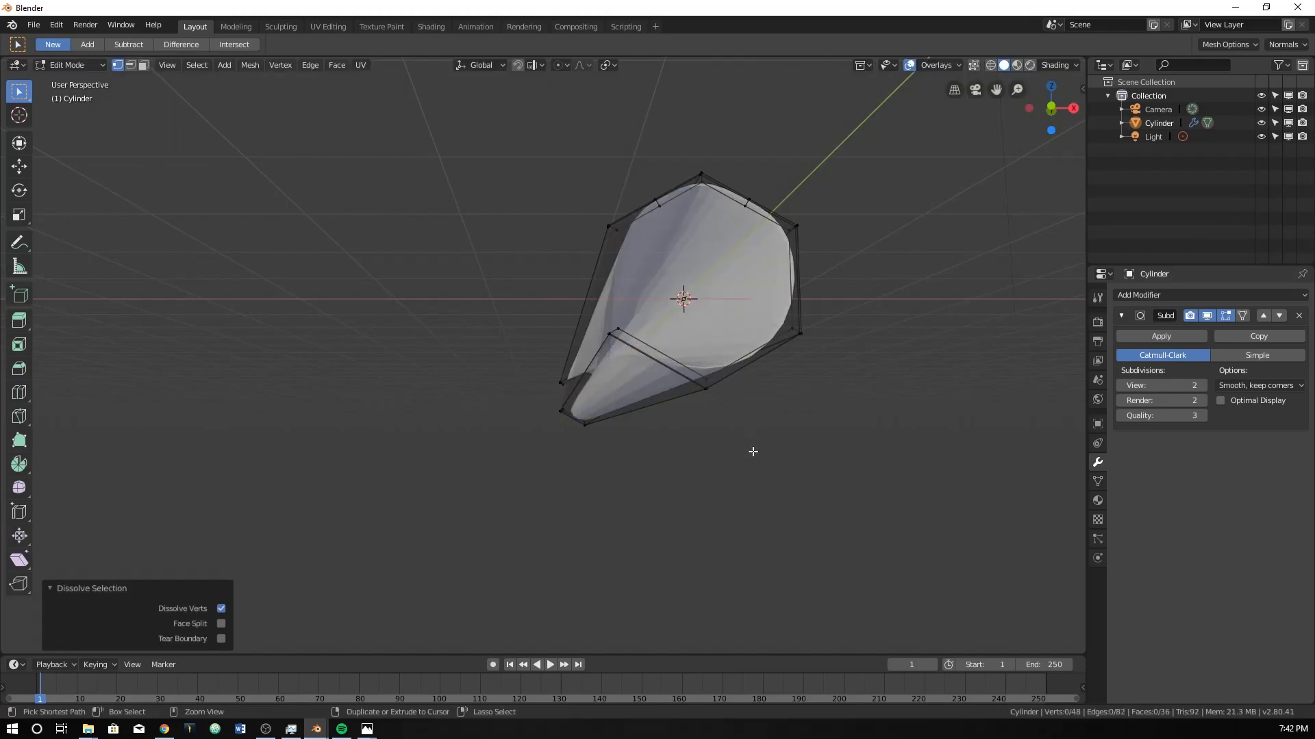
{"action": "key", "text": "ctrl+z"}
{"action": "key", "text": "ctrl+z"}
{"action": "key", "text": "ctrl+z"}
{"action": "key", "text": "ctrl+z"}
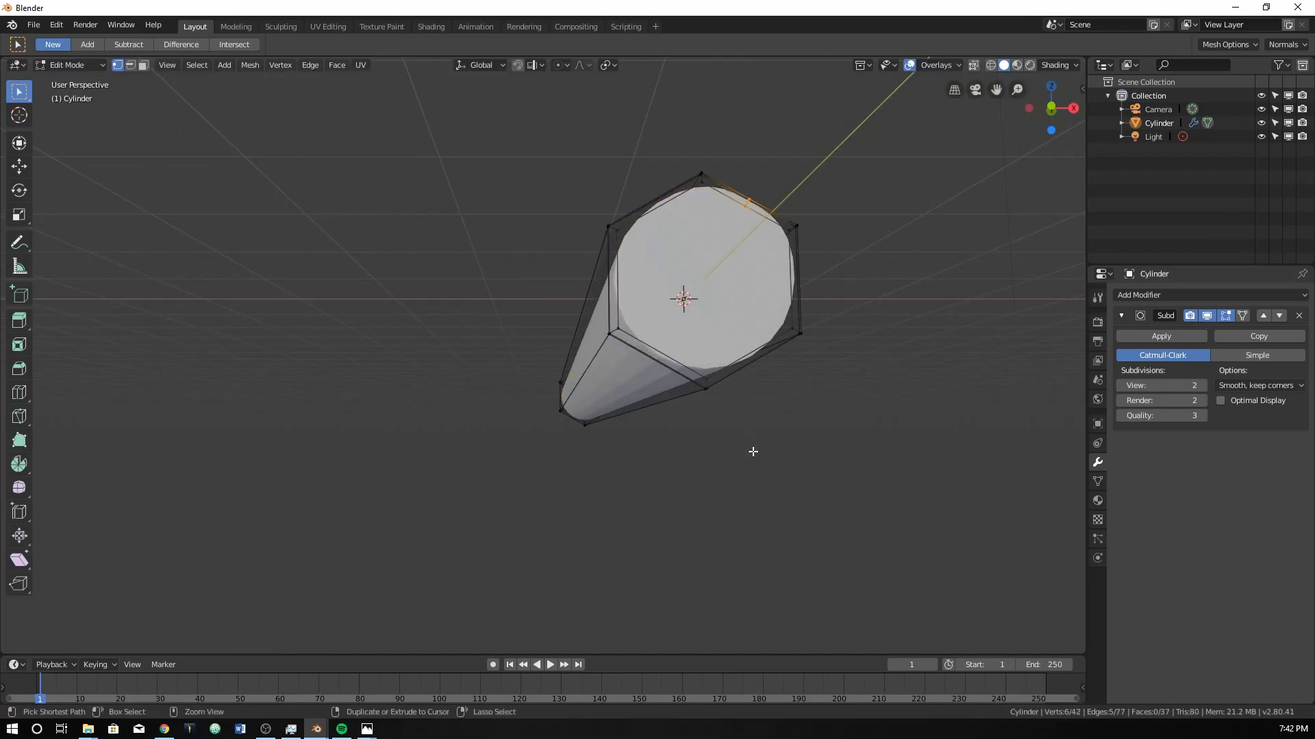
Add two evenly spaced lengthwise loop cuts to each of the three +X side faces, leaving the factor at 0.
{"action": "middle_click_drag", "start_coordinate": [754, 452], "coordinate": [714, 360]}
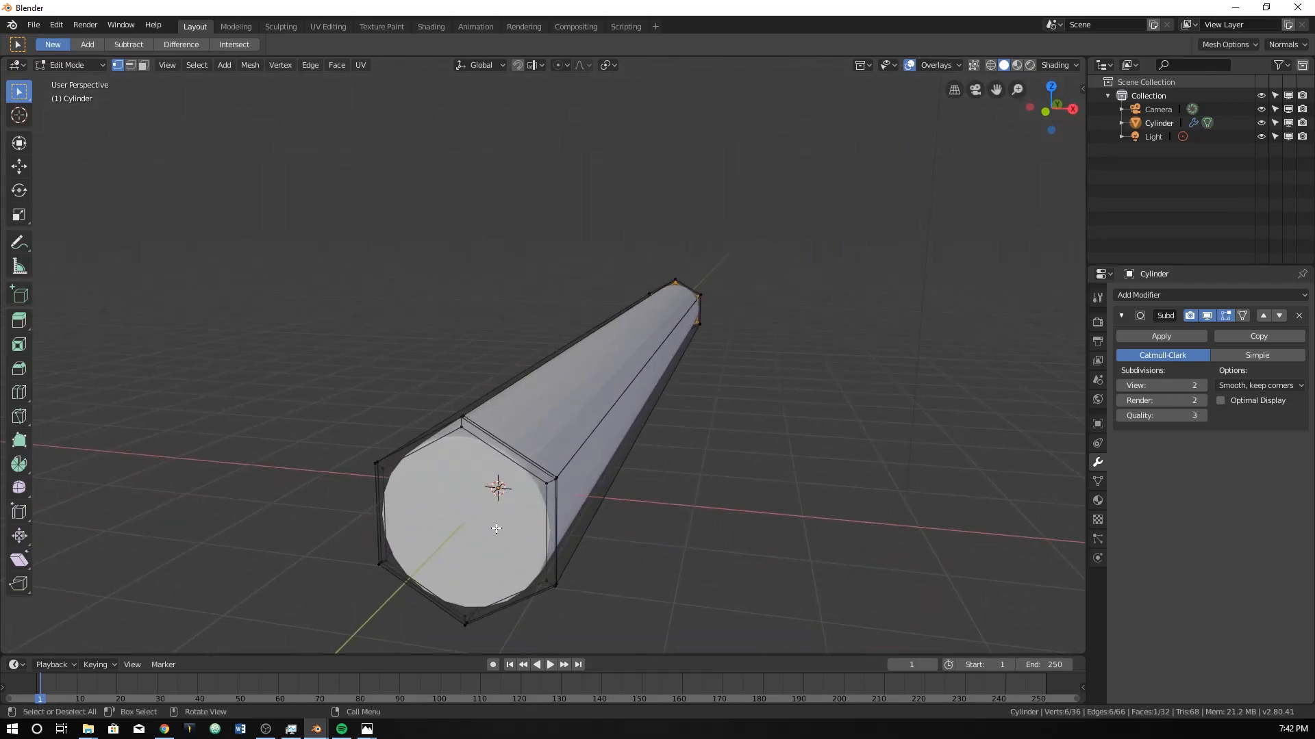
{"action": "middle_click_drag", "start_coordinate": [514, 515], "coordinate": [555, 493]}
{"action": "key", "text": "ctrl+r"}
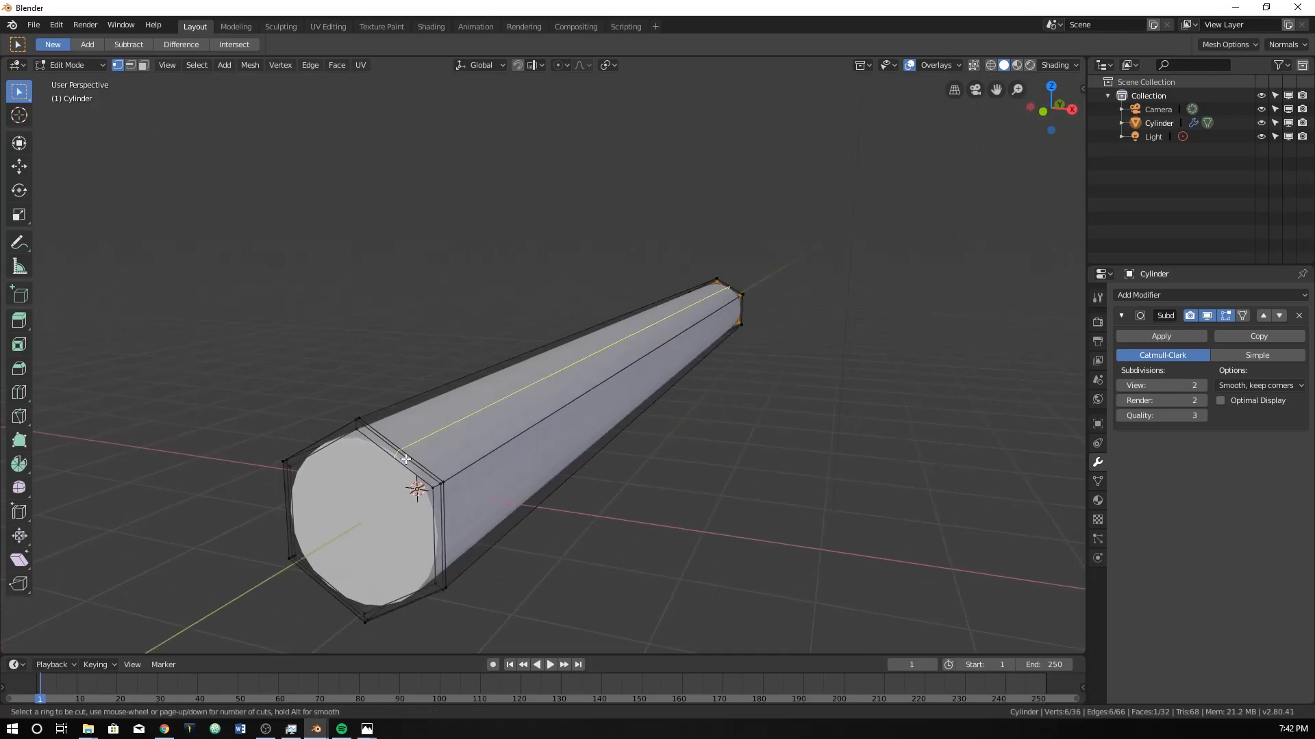
{"action": "scroll", "coordinate": [402, 458], "scroll_direction": "up", "scroll_amount": 1}
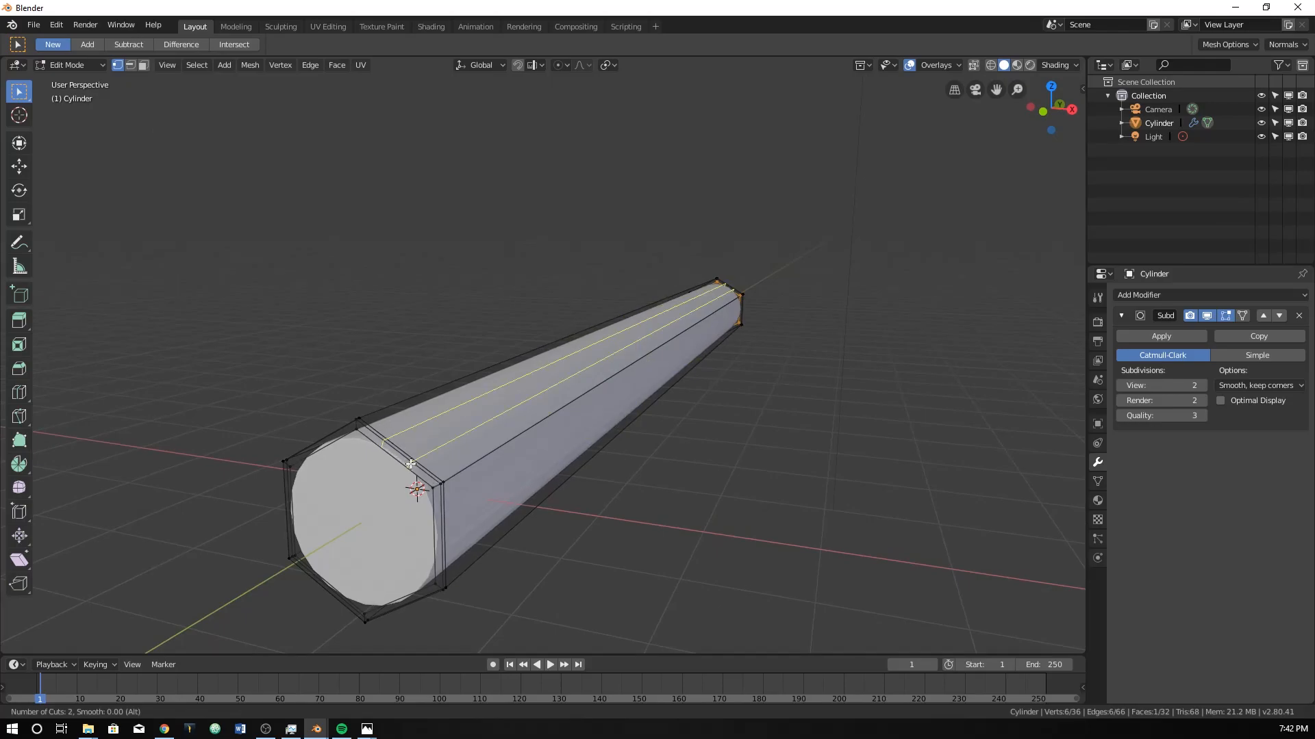
{"action": "left_click", "coordinate": [410, 464]}
{"action": "right_click", "coordinate": [410, 464]}
{"action": "key", "text": "ctrl+r"}
{"action": "left_click", "coordinate": [436, 538]}
{"action": "right_click", "coordinate": [414, 597]}
{"action": "key", "text": "ctrl+z"}
{"action": "key", "text": "ctrl+r"}
{"action": "scroll", "coordinate": [415, 598], "scroll_direction": "up", "scroll_amount": 1}
{"action": "left_click", "coordinate": [415, 597]}
{"action": "right_click", "coordinate": [412, 598]}
Add two evenly spaced lengthwise loop cuts to each of the three -X side faces, leaving the factor at 0.
{"action": "key", "text": "ctrl+r"}
{"action": "scroll", "coordinate": [330, 587], "scroll_direction": "up", "scroll_amount": 1}
{"action": "left_click", "coordinate": [331, 587]}
{"action": "right_click", "coordinate": [329, 587]}
{"action": "key", "text": "ctrl+r"}
{"action": "scroll", "coordinate": [291, 513], "scroll_direction": "up", "scroll_amount": 1}
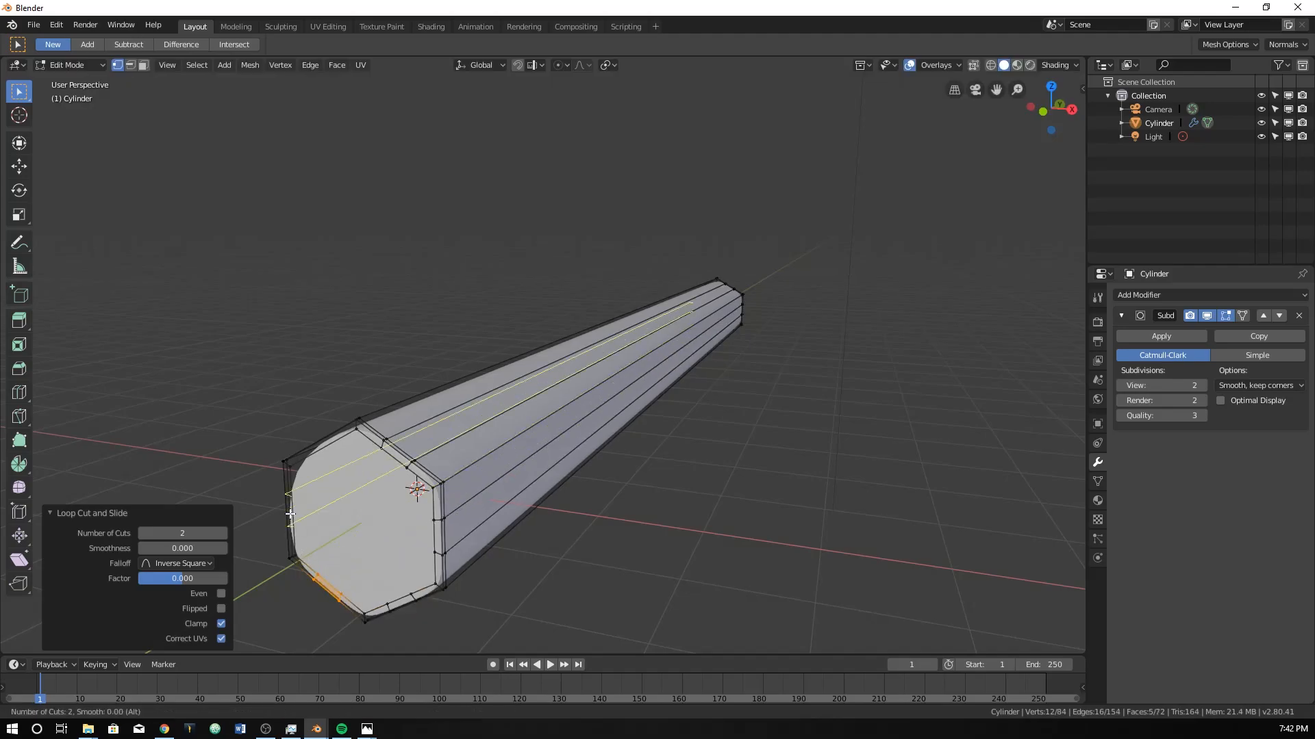
{"action": "left_click", "coordinate": [290, 514]}
{"action": "right_click", "coordinate": [290, 514]}
{"action": "key", "text": "ctrl+r"}
{"action": "scroll", "coordinate": [312, 444], "scroll_direction": "up", "scroll_amount": 1}
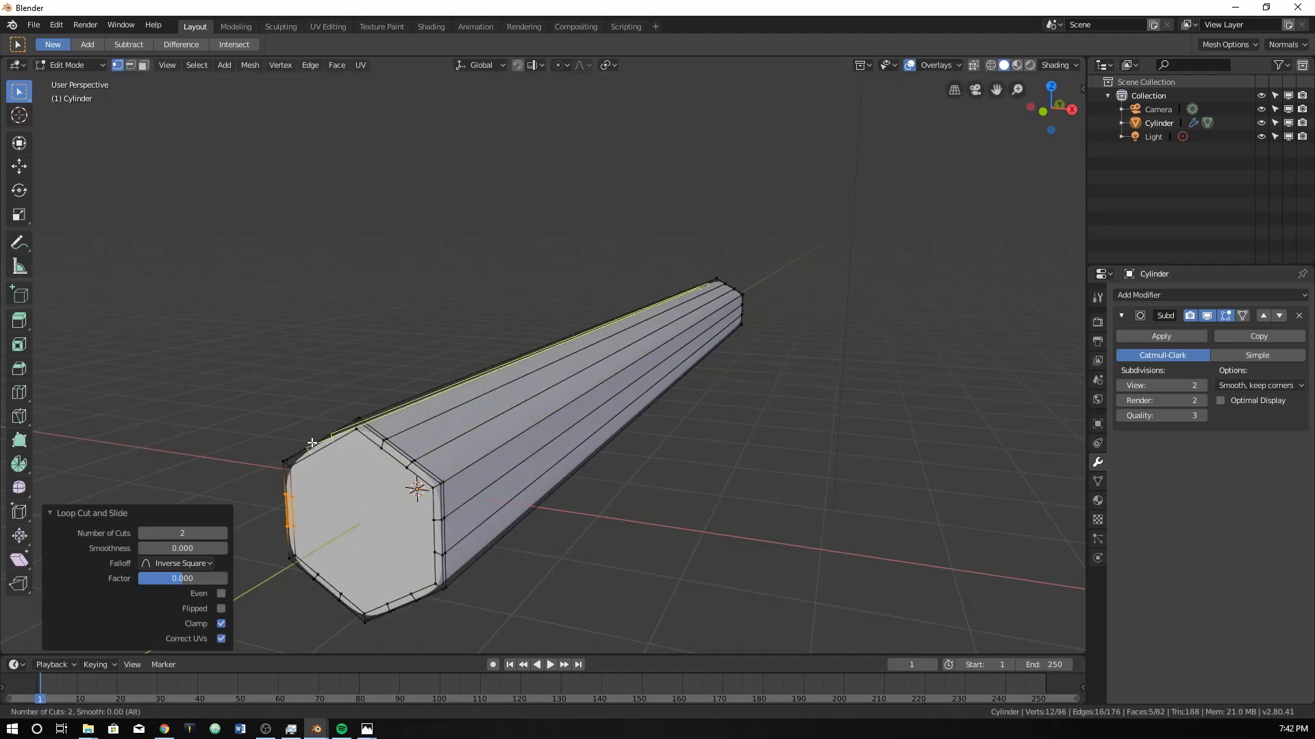
{"action": "left_click", "coordinate": [312, 443]}
{"action": "right_click", "coordinate": [312, 443]}
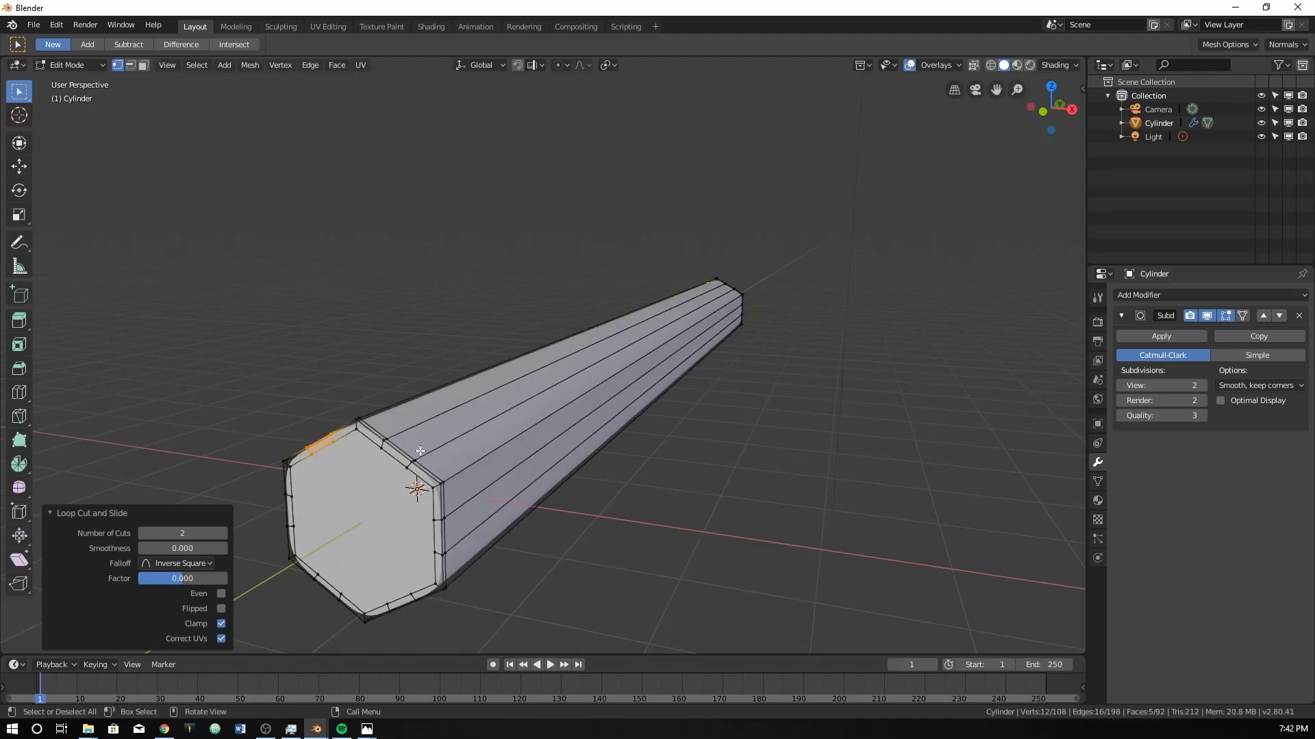
Edge-slide the inner lengthwise loop on the upper +X side face by -0.7 toward the top ridge.
{"action": "mouse_move", "coordinate": [415, 464]}
{"action": "middle_mouse_down"}
{"action": "mouse_move", "coordinate": [455, 455]}
{"action": "mouse_move", "coordinate": [434, 458]}
{"action": "middle_mouse_up"}
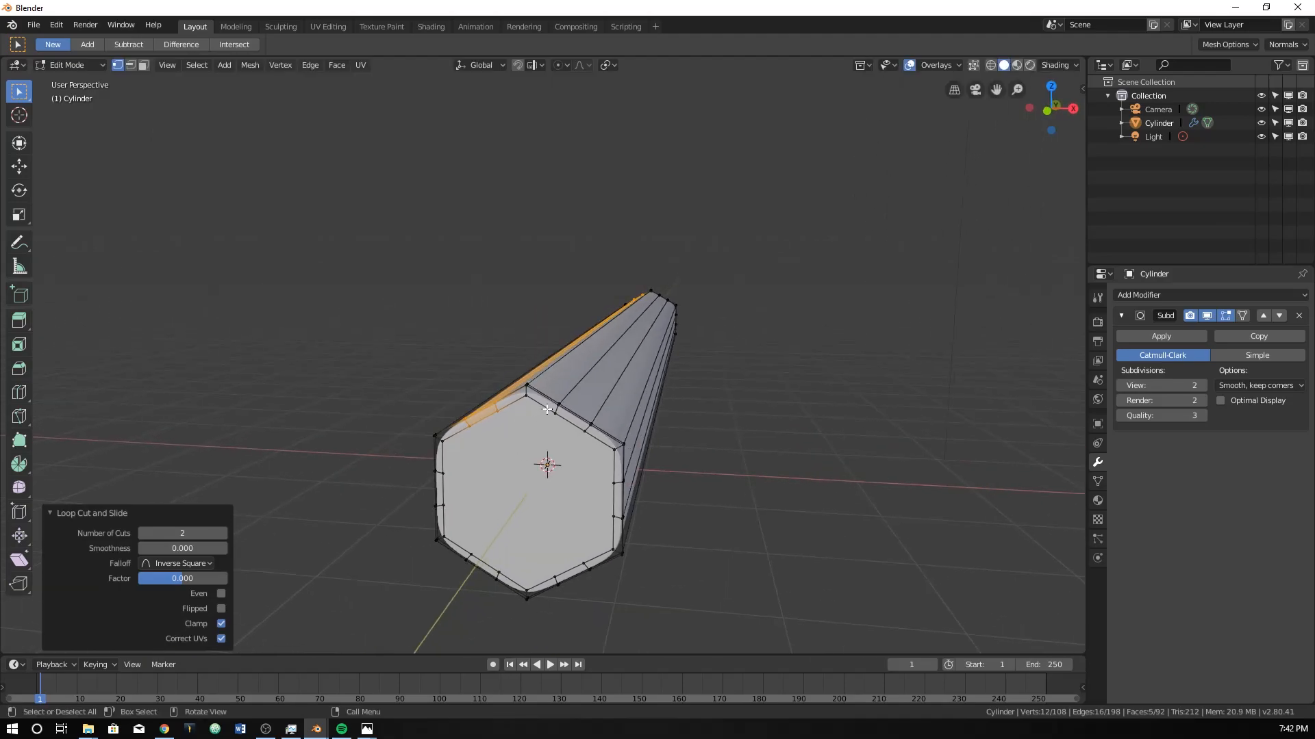
{"action": "left_click", "coordinate": [576, 388], "text": "alt"}
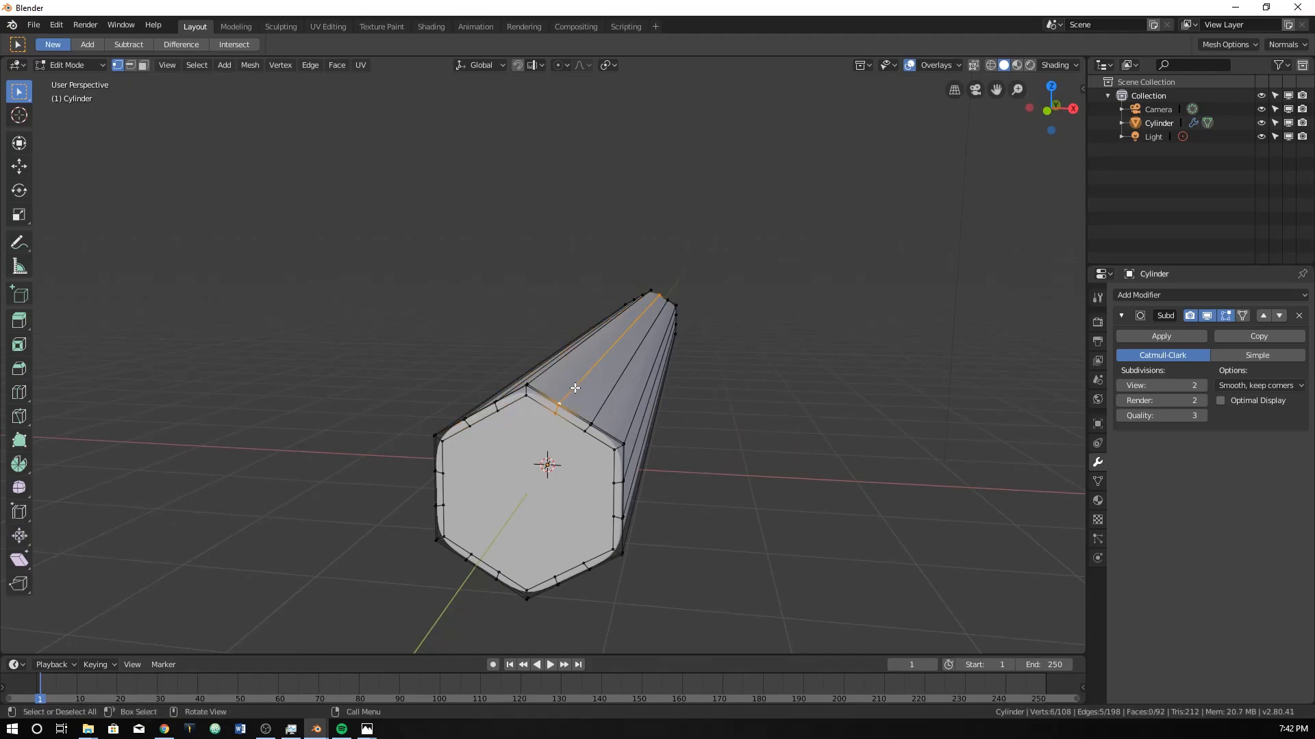
{"action": "key", "text": "g"}
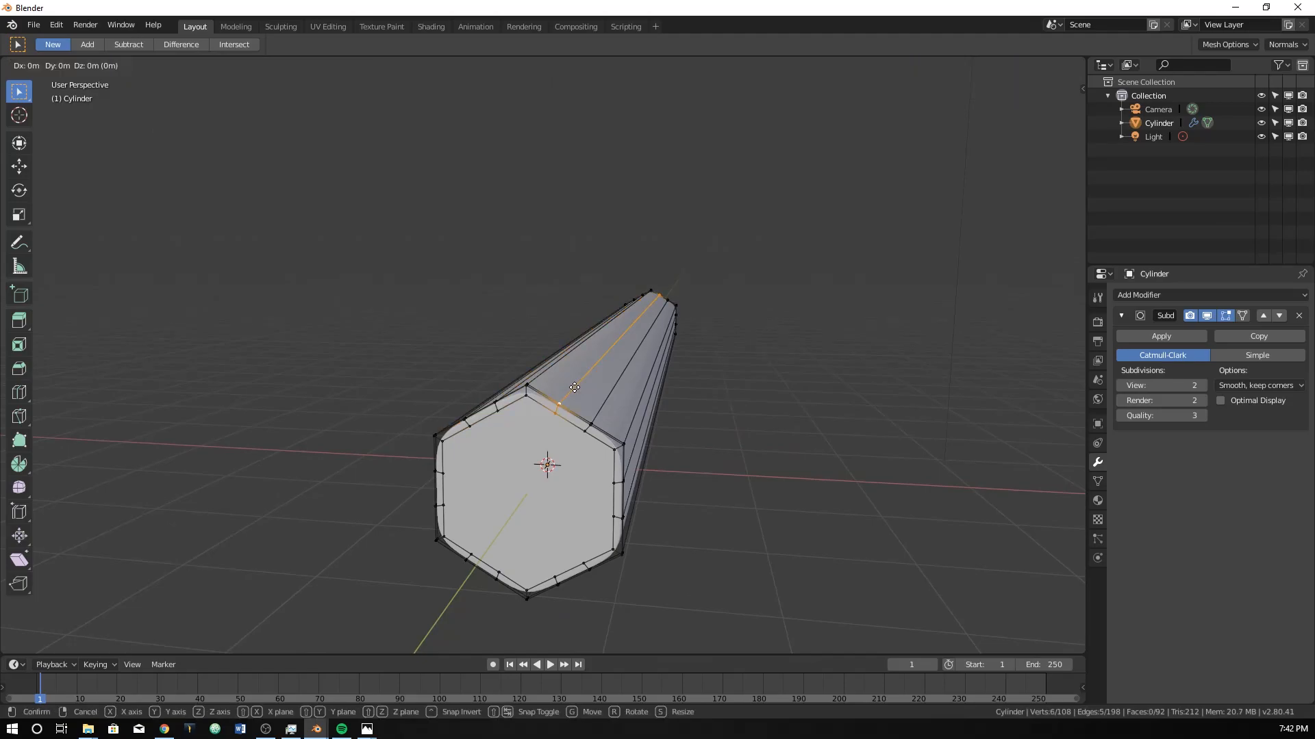
{"action": "key", "text": "g"}
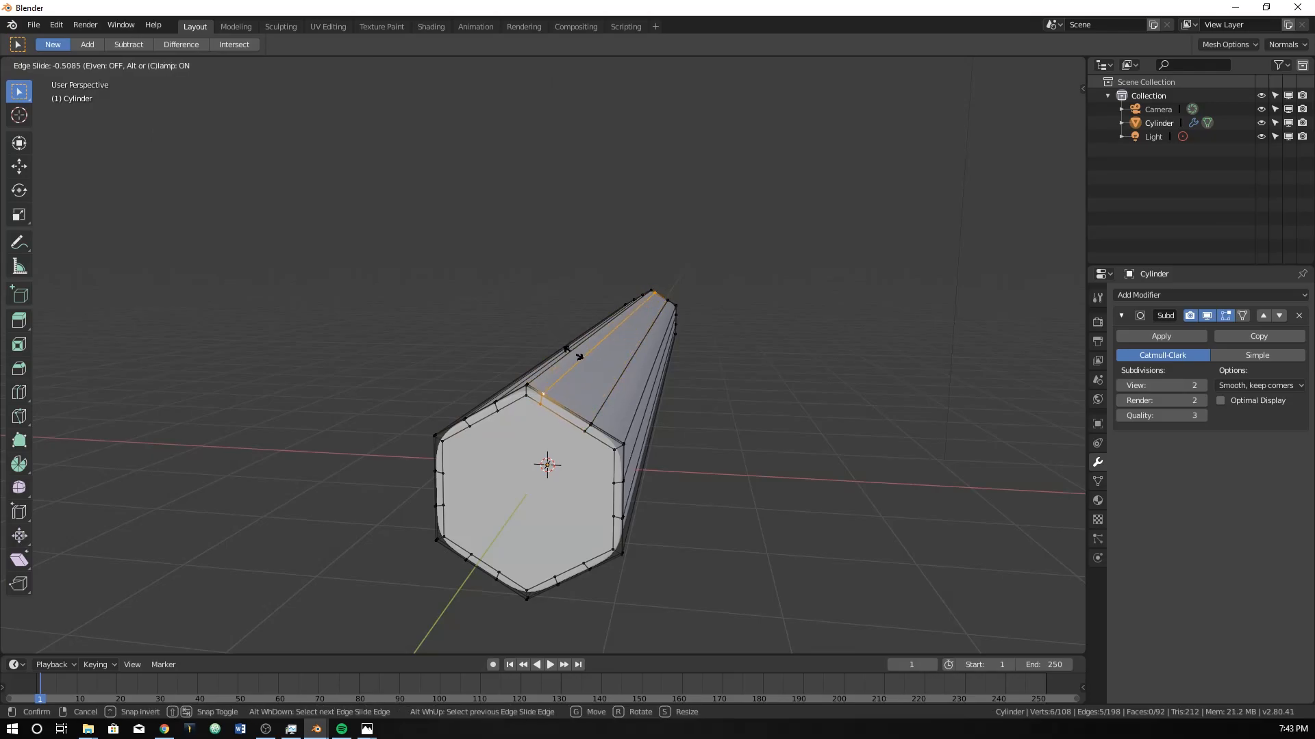
{"action": "type", "text": ".7"}
{"action": "key", "text": "minus"}
{"action": "key", "text": "Return"}
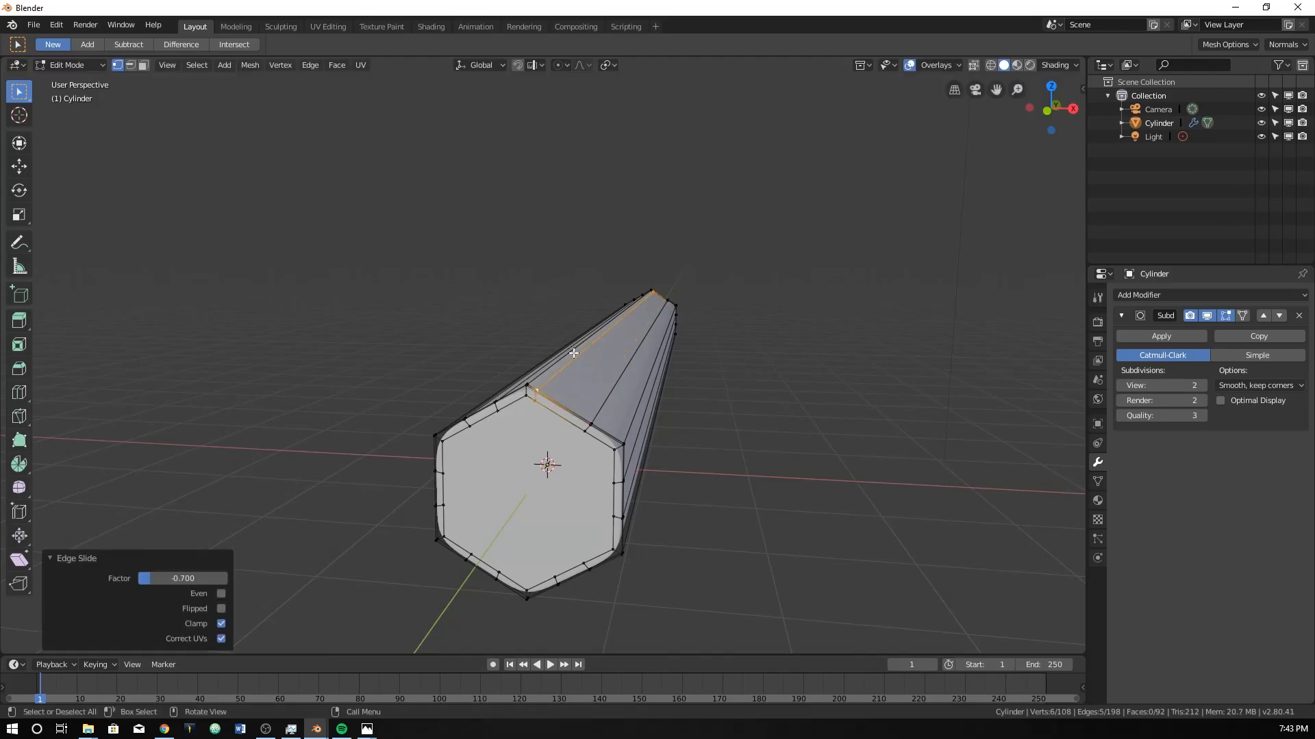
Edge-slide the outer lengthwise loop on the upper +X side face by -0.7 toward the neighbouring side corner.
{"action": "left_click", "coordinate": [612, 390], "text": "alt"}
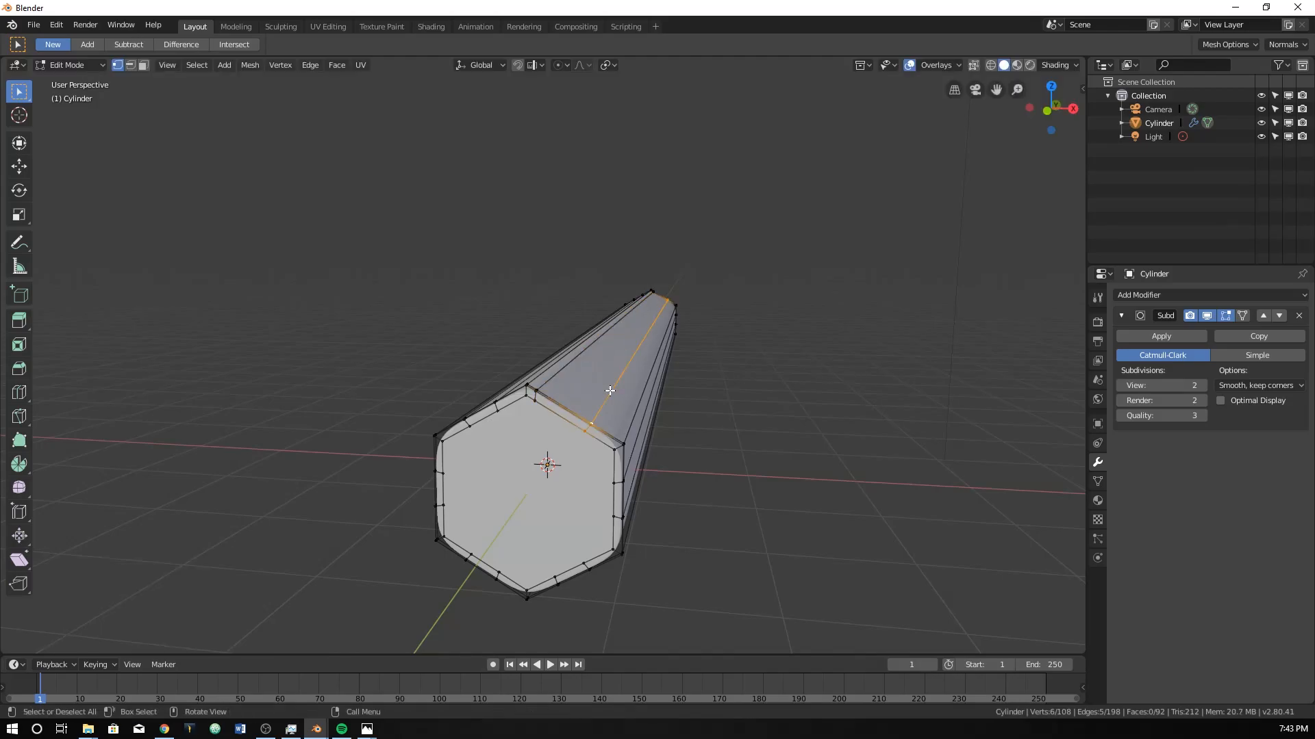
{"action": "key", "text": "g"}
{"action": "key", "text": "g"}
{"action": "type", "text": "-0.7"}
{"action": "key", "text": "Return"}
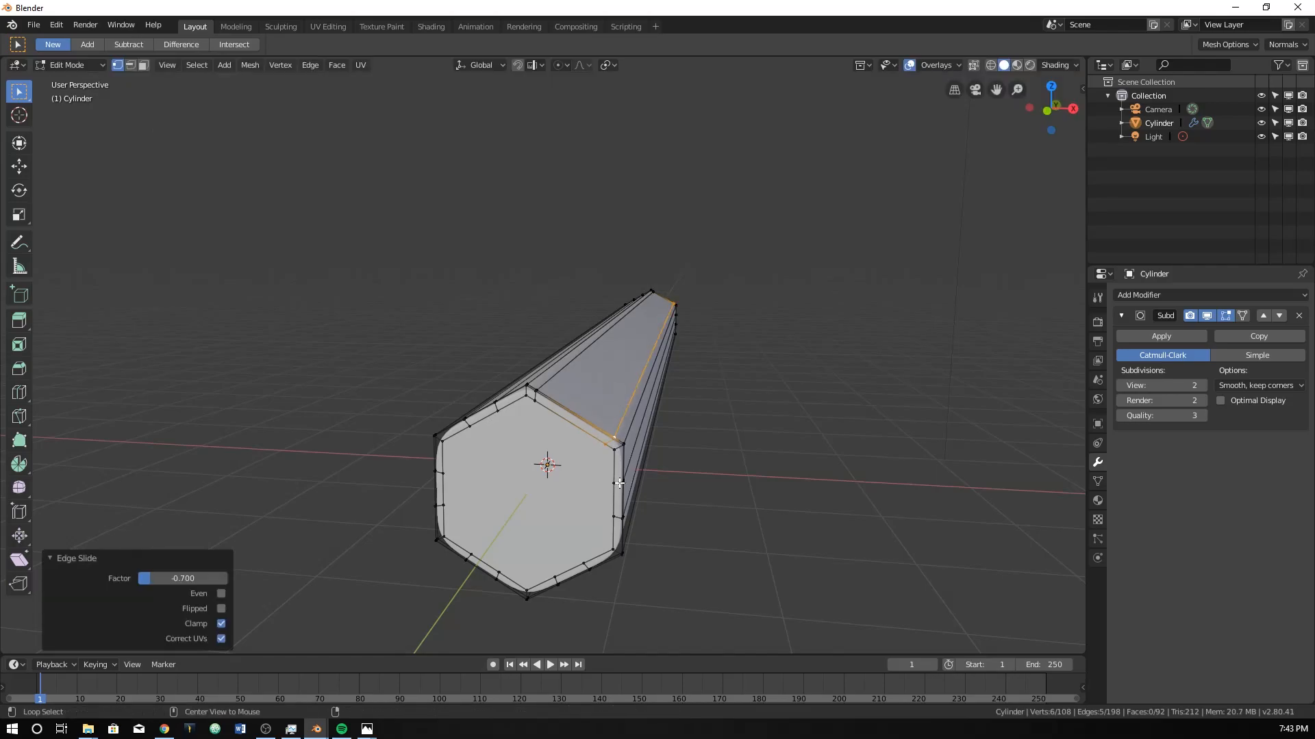
Edge-slide the vertical +X face's upper loop by -0.7 and its lower loop by 0.7, toward the face's long edges.
{"action": "left_click", "coordinate": [644, 472], "text": "alt"}
{"action": "key", "text": "g"}
{"action": "key", "text": "g"}
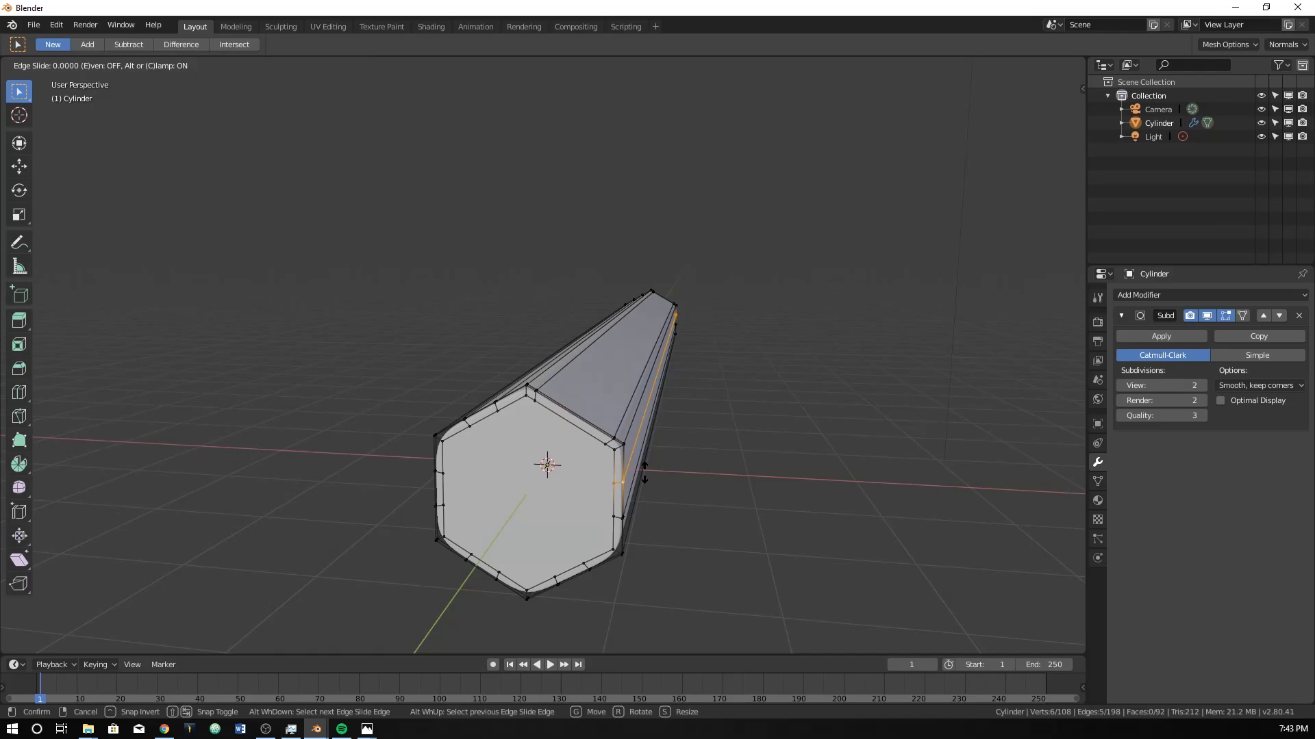
{"action": "type", "text": ".78"}
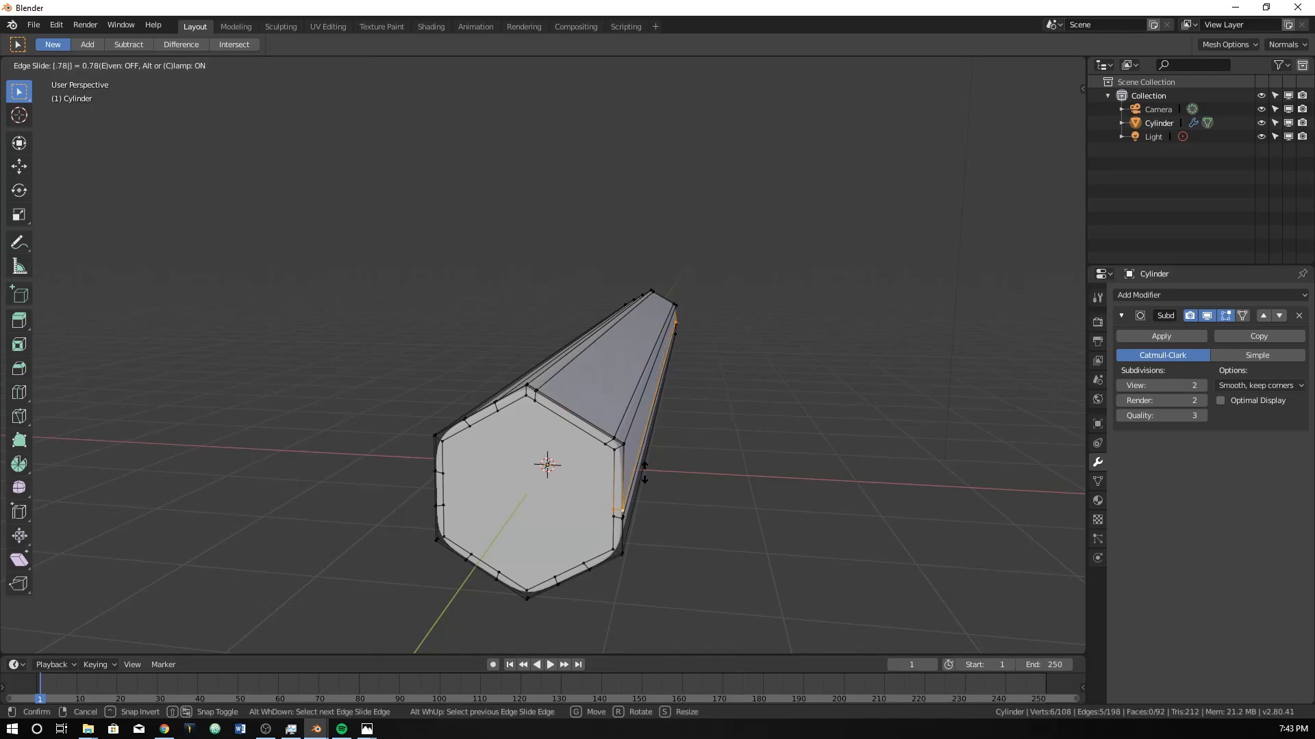
{"action": "key", "text": "BackSpace"}
{"action": "type", "text": "-"}
{"action": "key", "text": "Return"}
{"action": "key", "text": "ctrl+z"}
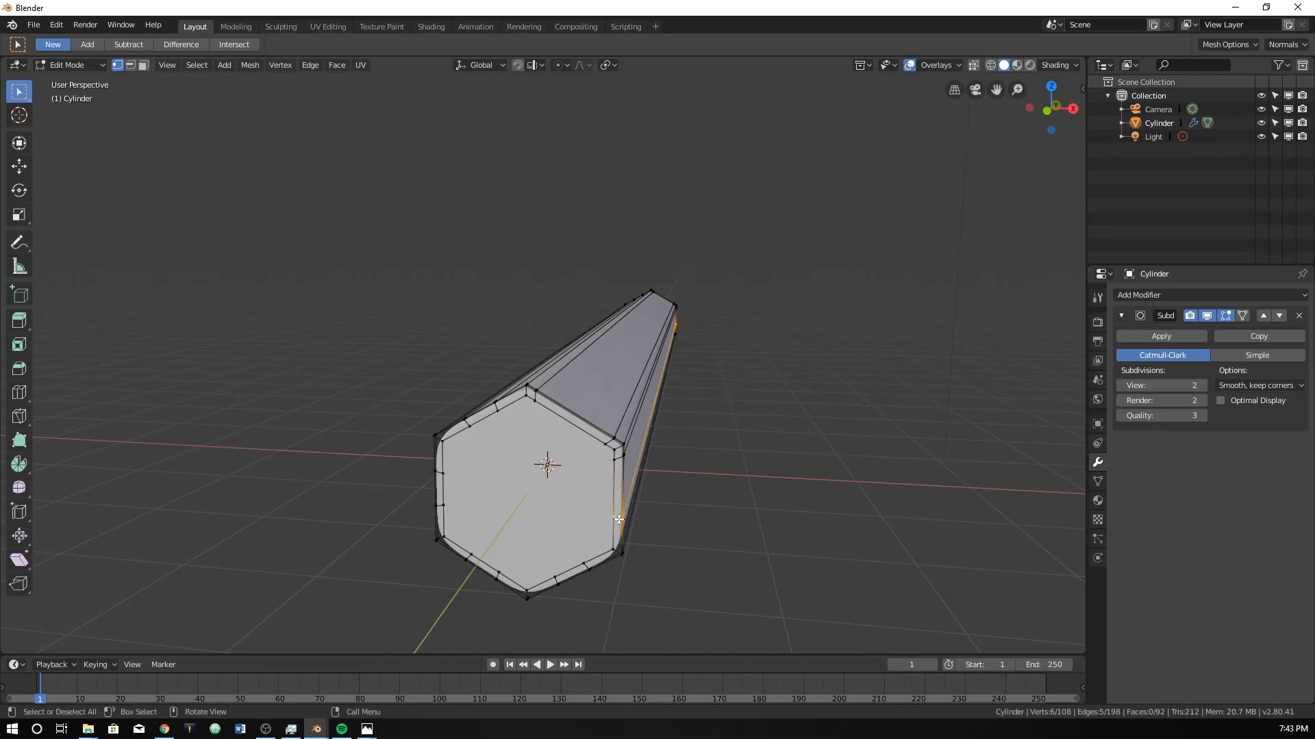
{"action": "key", "text": "g"}
{"action": "key", "text": "g"}
{"action": "type", "text": ".7"}
{"action": "key", "text": "Return"}
Try edge-sliding the lower +X face's outer loop by 0.7 and undo that slide.
{"action": "left_click", "coordinate": [587, 565], "text": "alt"}
{"action": "key", "text": "g"}
{"action": "key", "text": "g"}
{"action": "key", "text": "period"}
{"action": "key", "text": "7"}
{"action": "key", "text": "Return"}
{"action": "key", "text": "ctrl+z"}
Edge-slide the lower +X face's outer loop in the negative direction and its inner loop by 0.7, toward the face's long edges.
{"action": "key", "text": "g"}
{"action": "key", "text": "g"}
{"action": "key", "text": "minus"}
{"action": "key", "text": "period"}
{"action": "key", "text": "7"}
{"action": "key", "text": "Return"}
{"action": "left_click", "coordinate": [556, 581], "text": "alt"}
{"action": "key", "text": "g"}
{"action": "key", "text": "g"}
Edge-slide the lower -X face's inner loop by -0.7 and its outer loop by 0.7, toward the face's long edges.
{"action": "key", "text": "period"}
{"action": "key", "text": "7"}
{"action": "key", "text": "Return"}
{"action": "left_click", "coordinate": [500, 577], "text": "alt"}
{"action": "key", "text": "g"}
{"action": "key", "text": "g"}
{"action": "key", "text": "minus"}
{"action": "key", "text": "period"}
{"action": "key", "text": "7"}
{"action": "key", "text": "Return"}
{"action": "left_click", "coordinate": [470, 558], "text": "alt"}
{"action": "key", "text": "g"}
{"action": "key", "text": "g"}
Edge-slide both loops on the vertical -X face by -0.7 toward the face's lower and upper long edges.
{"action": "key", "text": "period"}
{"action": "key", "text": "7"}
{"action": "key", "text": "Return"}
{"action": "left_click", "coordinate": [441, 506], "text": "alt"}
{"action": "key", "text": "g"}
{"action": "key", "text": "g"}
{"action": "key", "text": "minus"}
{"action": "key", "text": "period"}
{"action": "key", "text": "7"}
{"action": "key", "text": "Return"}
{"action": "left_click", "coordinate": [444, 474], "text": "alt"}
{"action": "key", "text": "g"}
{"action": "key", "text": "g"}
{"action": "key", "text": "minus"}
Edge-slide the inner loop on the upper -X side face by -0.7 toward the top ridge.
{"action": "key", "text": "period"}
{"action": "key", "text": "7"}
{"action": "key", "text": "Return"}
{"action": "left_click", "coordinate": [491, 407], "text": "alt"}
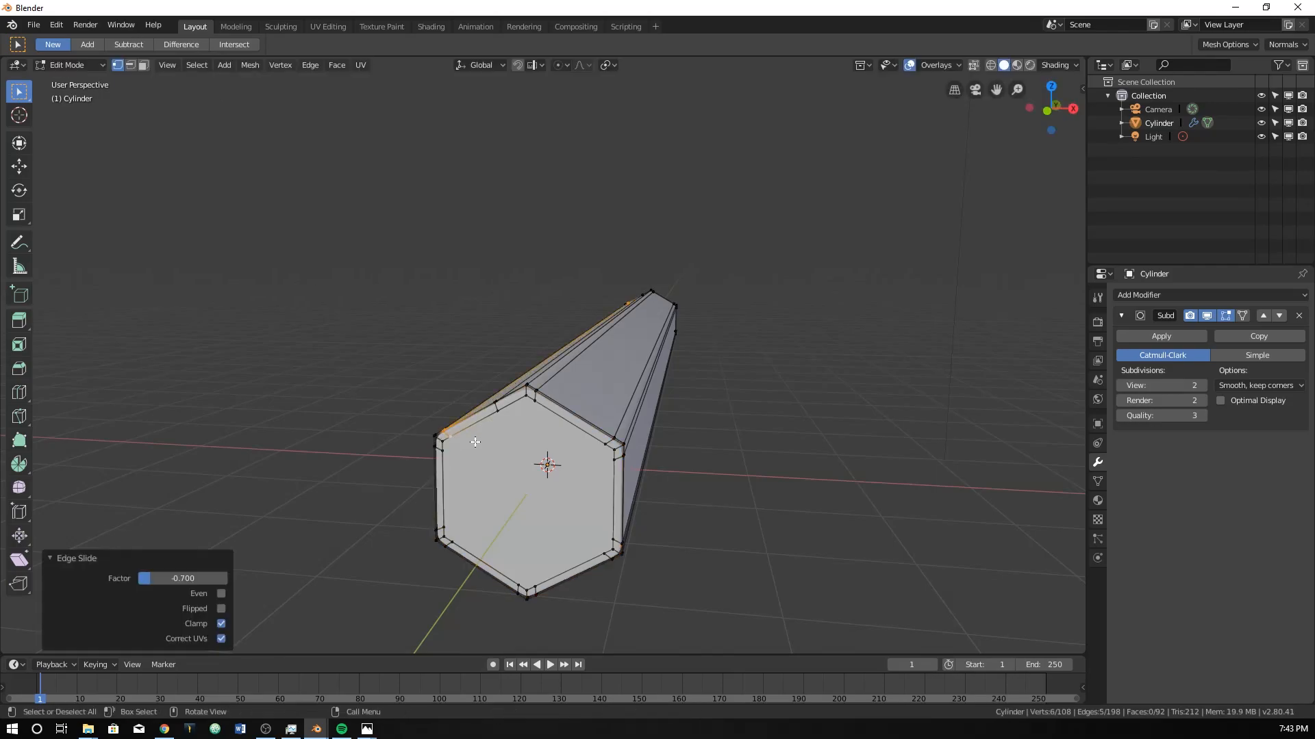
{"action": "key", "text": "g"}
{"action": "key", "text": "g"}
{"action": "key", "text": "minus"}
{"action": "key", "text": "period"}
{"action": "key", "text": "7"}
{"action": "key", "text": "Return"}
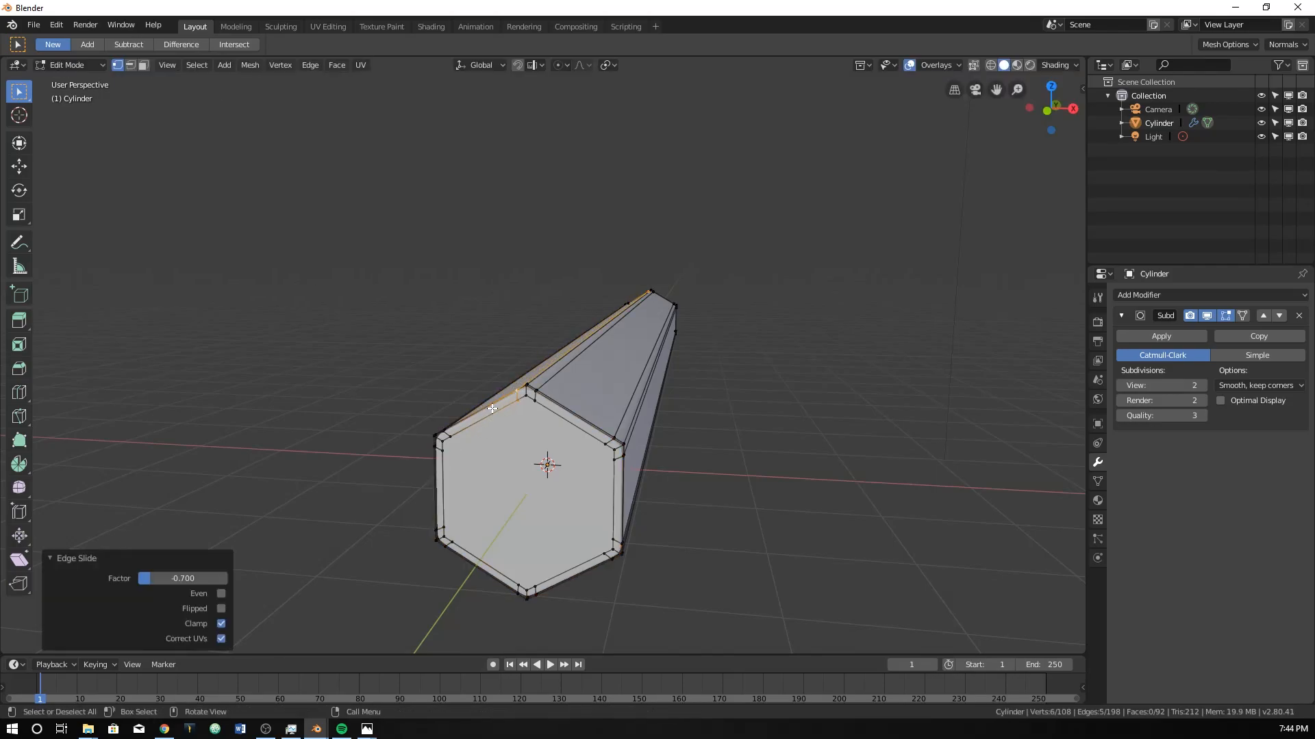
Add one centred lengthwise loop cut to each of the three +X side faces, leaving the factor at 0.
{"action": "middle_click_drag", "start_coordinate": [613, 376], "coordinate": [579, 373]}
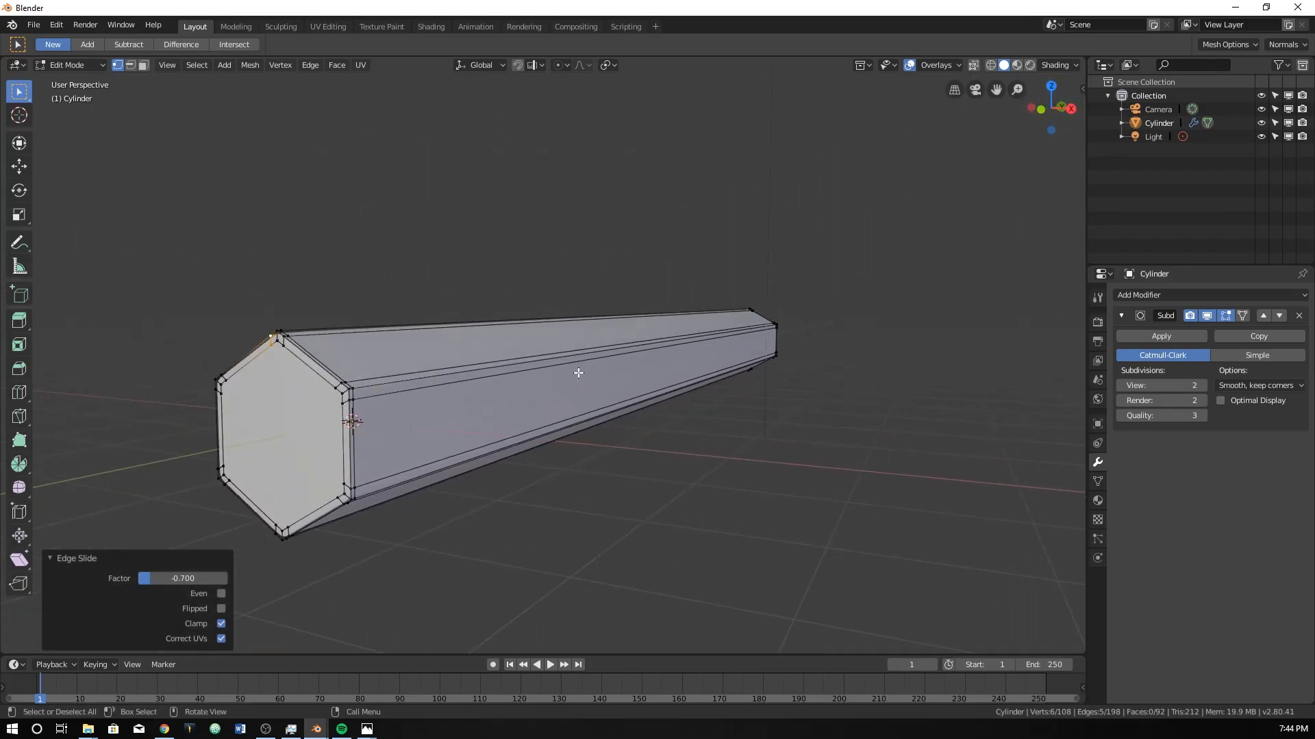
{"action": "middle_click_drag", "start_coordinate": [466, 383], "coordinate": [484, 409]}
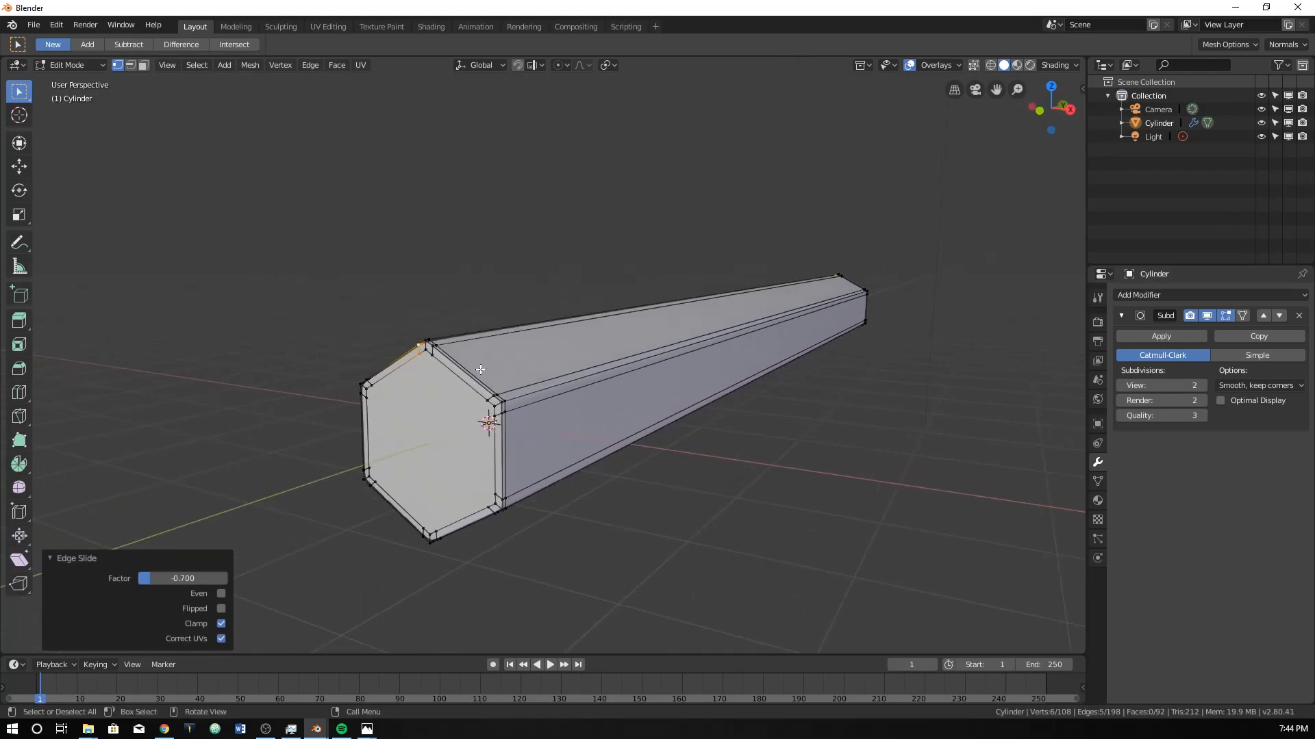
{"action": "key", "text": "ctrl+r"}
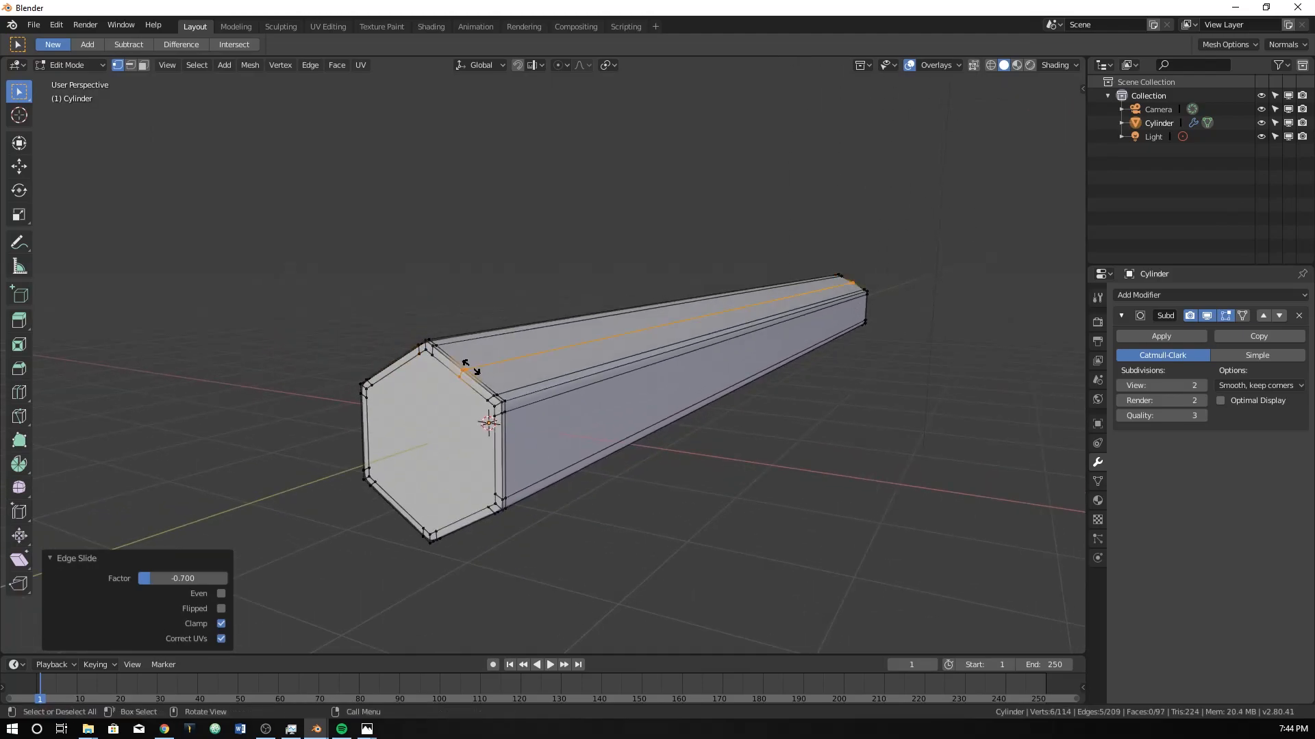
{"action": "left_click", "coordinate": [467, 373]}
{"action": "right_click", "coordinate": [466, 373]}
{"action": "key", "text": "ctrl+r"}
{"action": "left_click", "coordinate": [502, 455]}
{"action": "right_click", "coordinate": [501, 455]}
{"action": "key", "text": "ctrl+r"}
{"action": "left_click", "coordinate": [478, 520]}
{"action": "right_click", "coordinate": [477, 520]}
Add one centred lengthwise loop cut to each of the three -X side faces, leaving the factor at 0.
{"action": "key", "text": "ctrl+r"}
{"action": "left_click", "coordinate": [412, 512]}
{"action": "right_click", "coordinate": [412, 512]}
{"action": "key", "text": "ctrl+r"}
{"action": "left_click", "coordinate": [374, 449]}
{"action": "right_click", "coordinate": [374, 450]}
{"action": "key", "text": "ctrl+r"}
{"action": "left_click", "coordinate": [409, 377]}
{"action": "right_click", "coordinate": [409, 377]}
Examine the mesh of the pencil's near end in wireframe shading, then return to solid shading.
{"action": "middle_click_drag", "start_coordinate": [410, 378], "coordinate": [565, 306]}
{"action": "scroll", "coordinate": [564, 306], "scroll_direction": "up", "scroll_amount": 3}
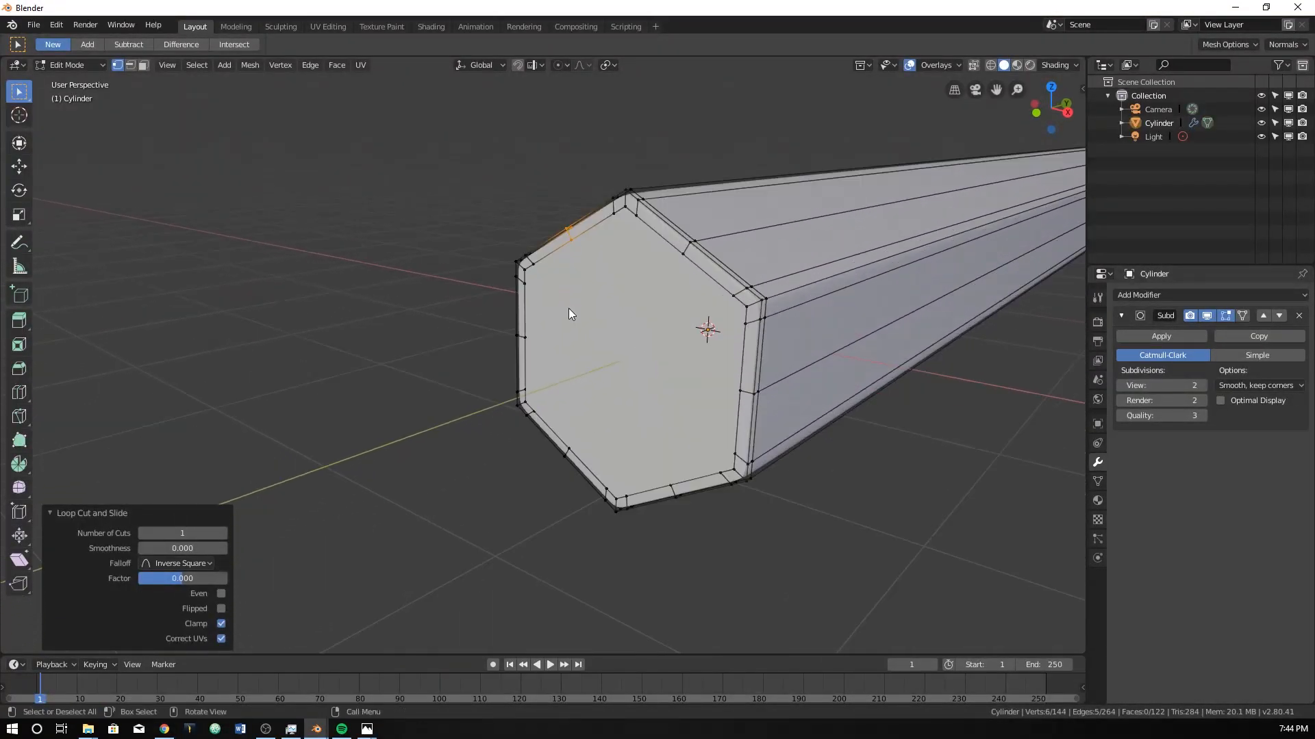
{"action": "key", "text": "z"}
{"action": "left_click", "coordinate": [438, 310]}
{"action": "mouse_move", "coordinate": [439, 309]}
{"action": "middle_mouse_down"}
{"action": "mouse_move", "coordinate": [590, 290]}
{"action": "mouse_move", "coordinate": [583, 309]}
{"action": "mouse_move", "coordinate": [602, 249]}
{"action": "mouse_move", "coordinate": [592, 296]}
{"action": "middle_mouse_up"}
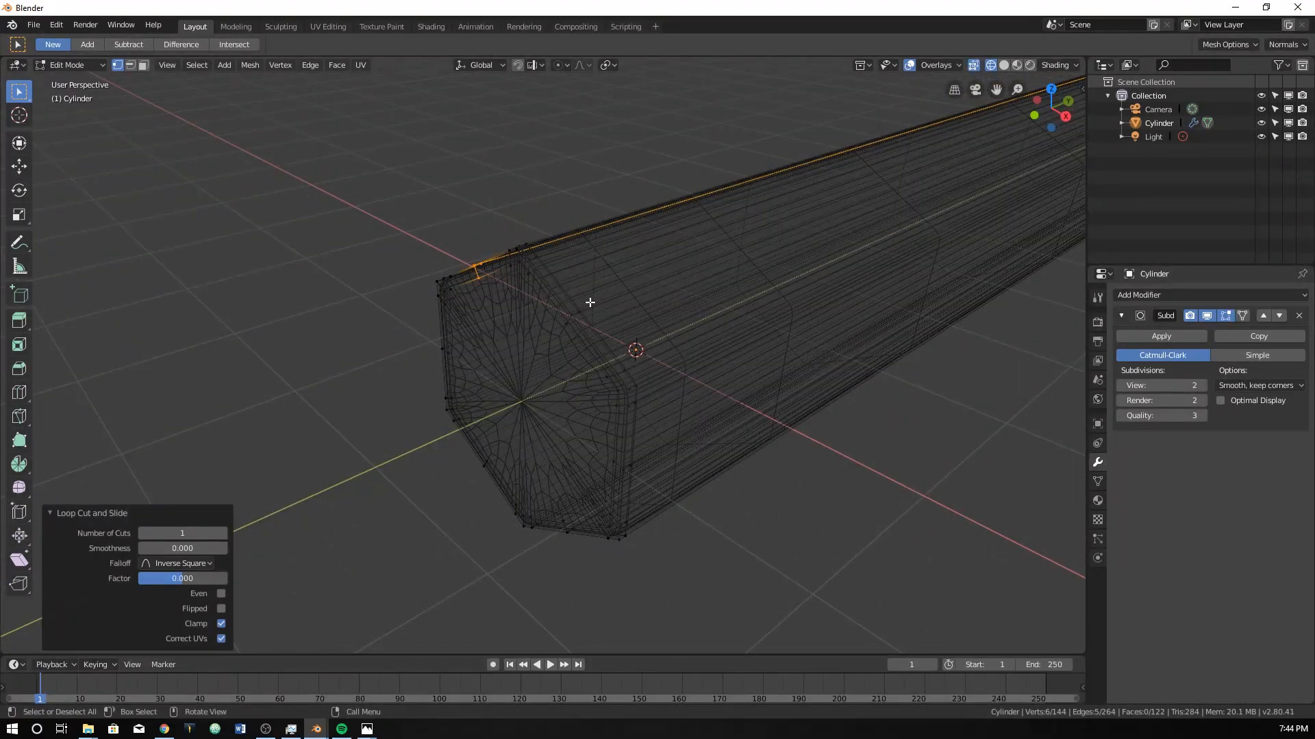
{"action": "middle_click_drag", "start_coordinate": [586, 363], "coordinate": [590, 328]}
{"action": "left_click", "coordinate": [590, 160]}
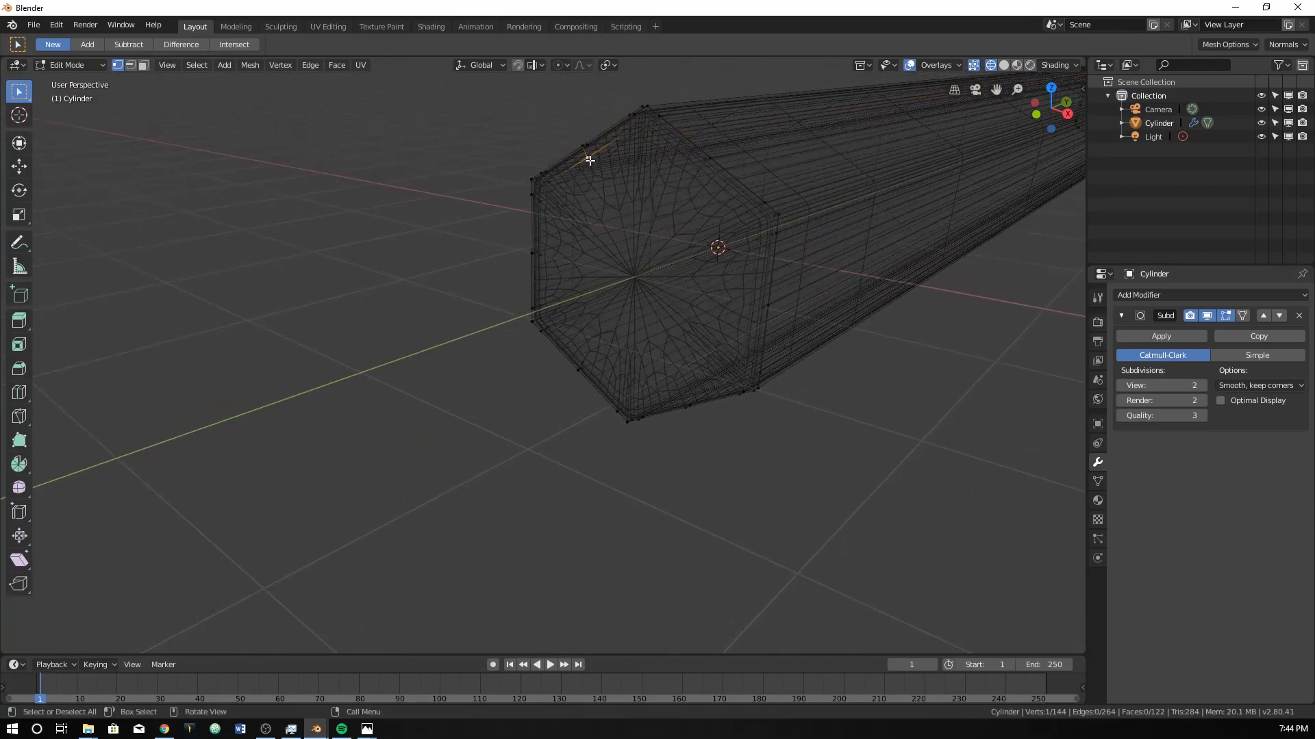
{"action": "key", "text": "KP_Decimal"}
{"action": "scroll", "coordinate": [696, 223], "scroll_direction": "down", "scroll_amount": 6}
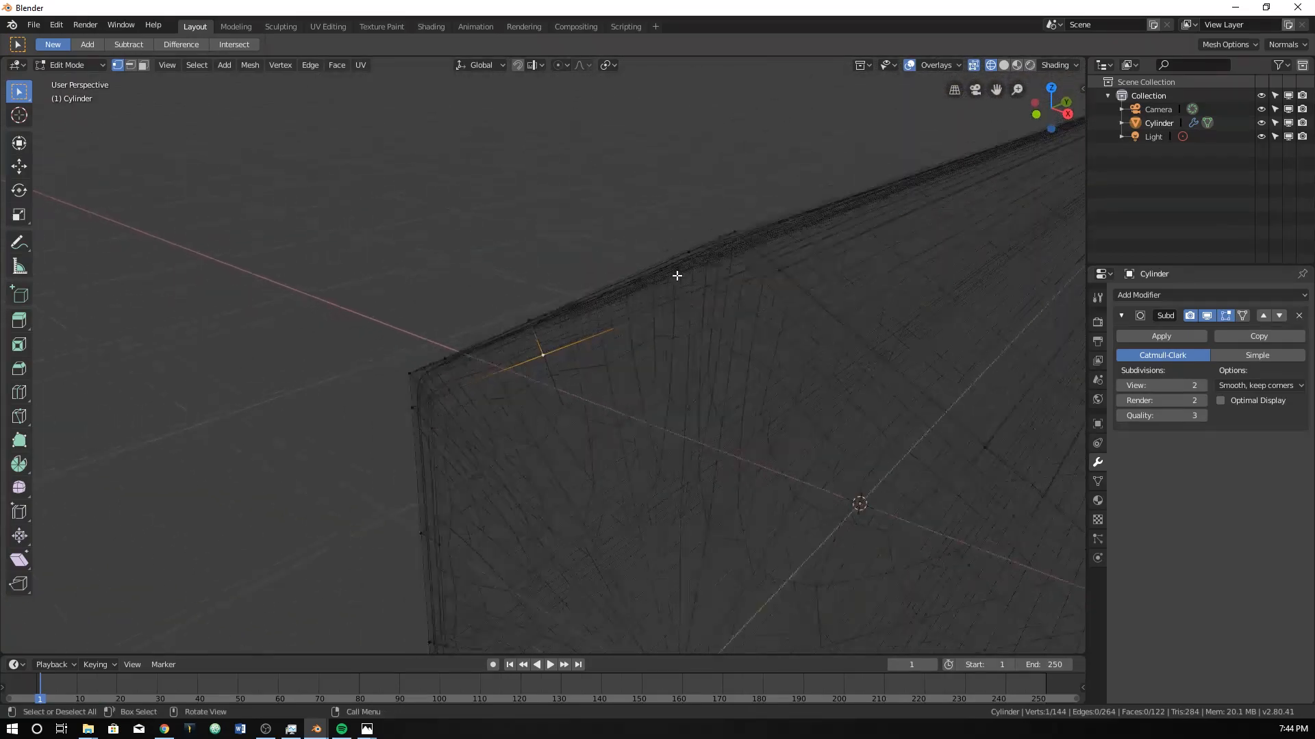
{"action": "scroll", "coordinate": [677, 276], "scroll_direction": "down", "scroll_amount": 8}
{"action": "middle_click_drag", "start_coordinate": [657, 335], "coordinate": [693, 352]}
{"action": "scroll", "coordinate": [693, 352], "scroll_direction": "up", "scroll_amount": 6}
{"action": "mouse_move", "coordinate": [652, 405]}
{"action": "middle_mouse_down"}
{"action": "mouse_move", "coordinate": [632, 417]}
{"action": "mouse_move", "coordinate": [584, 340]}
{"action": "mouse_move", "coordinate": [534, 372]}
{"action": "mouse_move", "coordinate": [543, 336]}
{"action": "mouse_move", "coordinate": [552, 344]}
{"action": "middle_mouse_up"}
{"action": "key", "text": "z"}
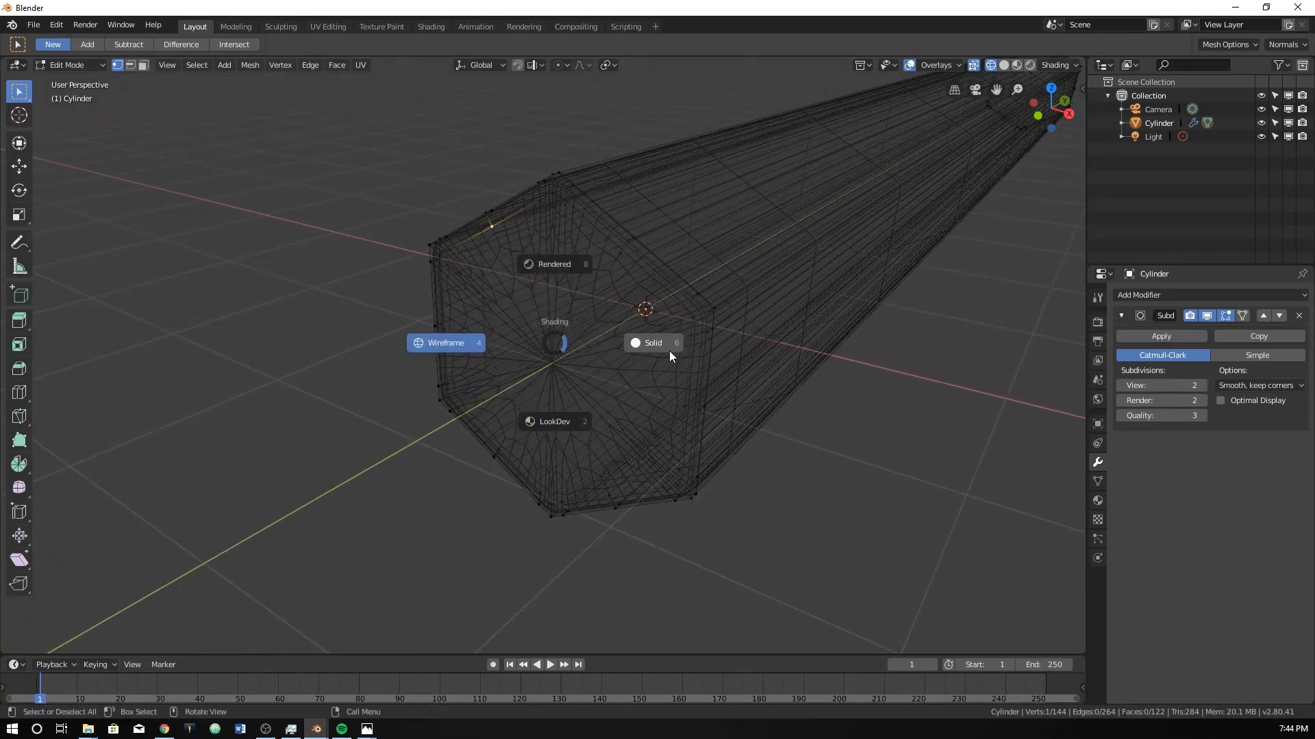
{"action": "left_click", "coordinate": [670, 353]}
Select the mid-face vertices around the near end on all six sides, using wireframe shading.
{"action": "mouse_move", "coordinate": [552, 249]}
{"action": "middle_mouse_down"}
{"action": "mouse_move", "coordinate": [558, 261]}
{"action": "mouse_move", "coordinate": [504, 264]}
{"action": "mouse_move", "coordinate": [580, 233]}
{"action": "middle_mouse_up"}
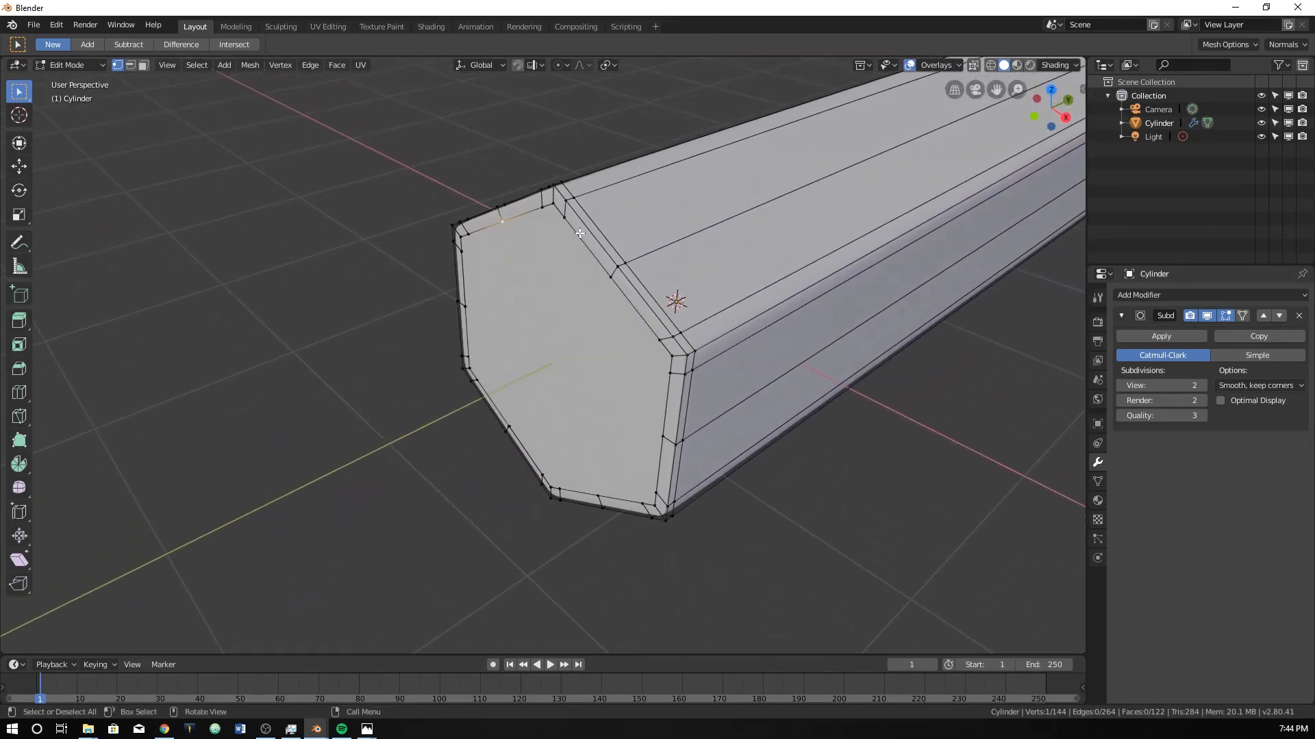
{"action": "left_click", "coordinate": [597, 267], "text": "alt"}
{"action": "left_click", "coordinate": [620, 280], "text": "alt"}
{"action": "mouse_move", "coordinate": [524, 226]}
{"action": "middle_mouse_down"}
{"action": "mouse_move", "coordinate": [548, 243]}
{"action": "mouse_move", "coordinate": [523, 250]}
{"action": "middle_mouse_up"}
{"action": "key", "text": "z"}
{"action": "left_click", "coordinate": [439, 245]}
{"action": "left_click", "coordinate": [476, 208], "text": "alt+shift"}
{"action": "left_click", "coordinate": [433, 305], "text": "alt+shift"}
{"action": "left_click", "coordinate": [474, 406], "text": "alt+shift"}
{"action": "left_click", "coordinate": [614, 479], "text": "alt+shift"}
{"action": "left_click", "coordinate": [712, 411], "text": "alt+shift"}
{"action": "middle_click_drag", "start_coordinate": [716, 413], "coordinate": [652, 412], "text": "alt"}
{"action": "scroll", "coordinate": [897, 258], "scroll_direction": "down", "scroll_amount": 9}
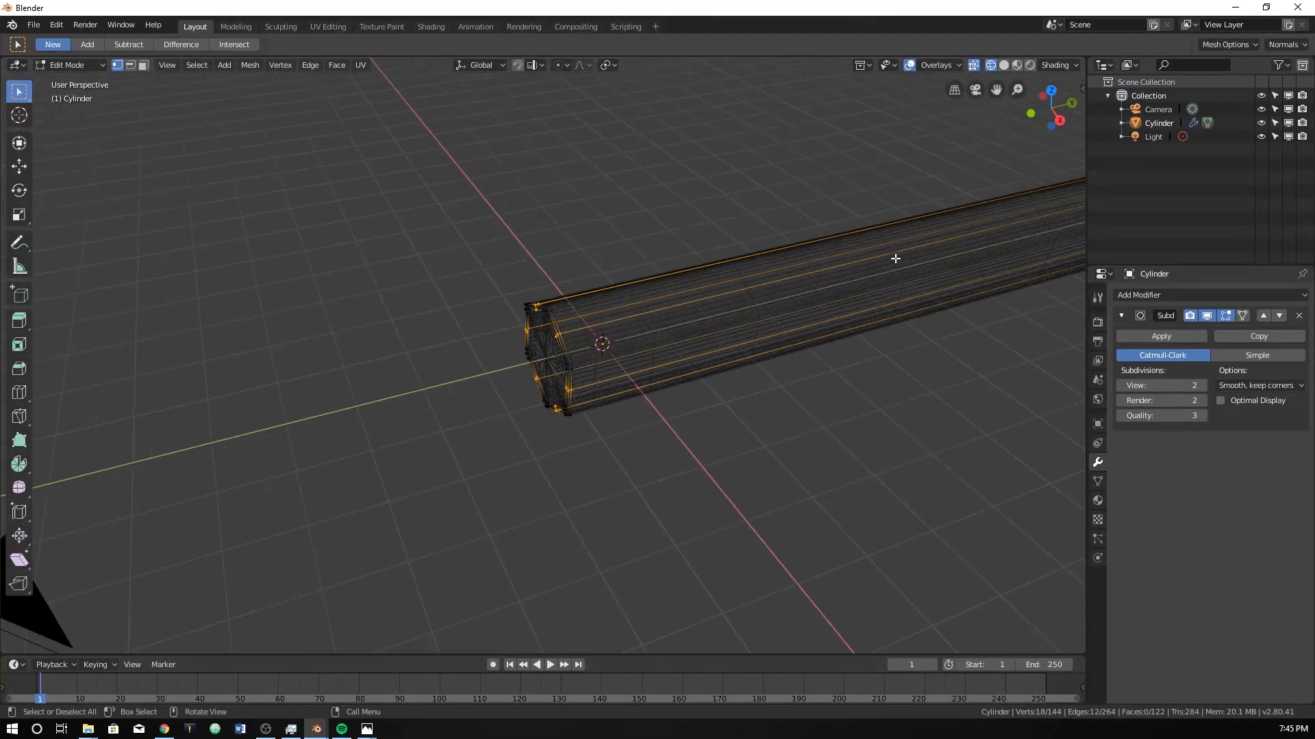
{"action": "scroll", "coordinate": [918, 258], "scroll_direction": "up", "scroll_amount": 3}
{"action": "scroll", "coordinate": [669, 314], "scroll_direction": "up", "scroll_amount": 8}
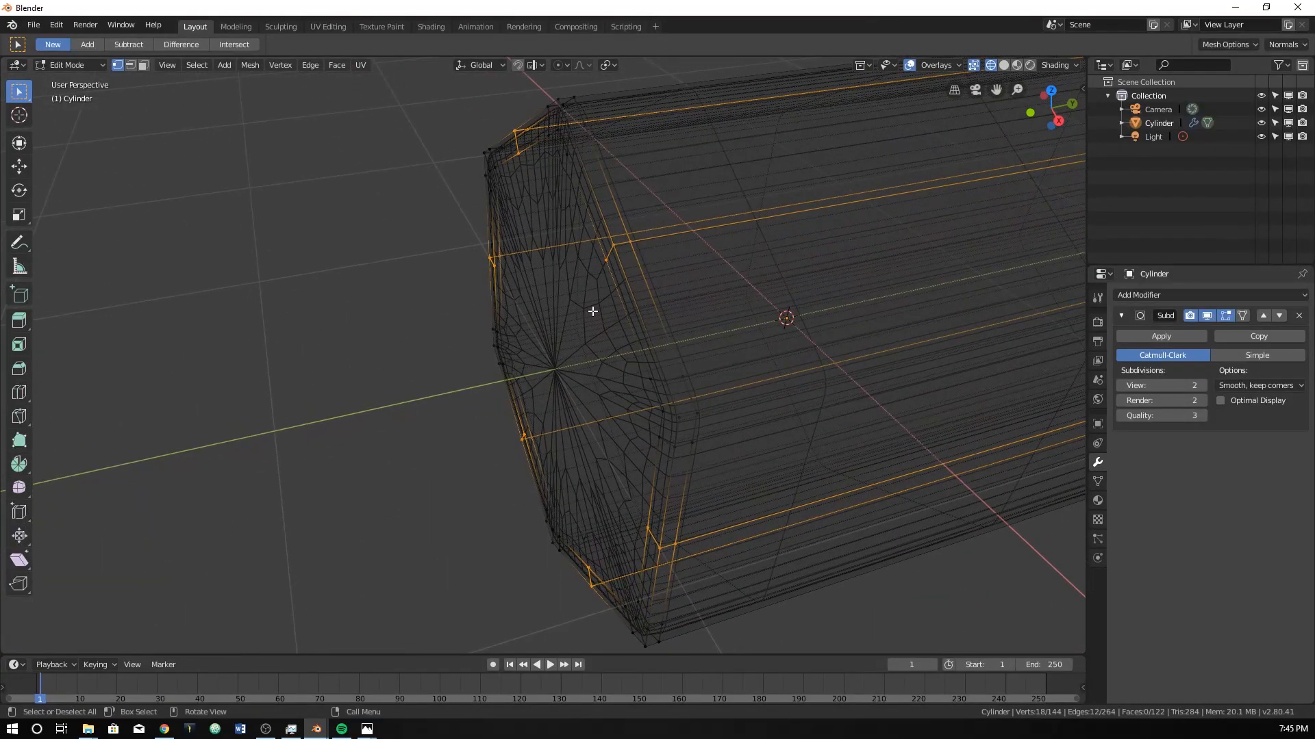
Try moving the selected mid-face end vertices about -0.888 m along Y from the right orthographic view.
{"action": "key", "text": "KP_3"}
{"action": "scroll", "coordinate": [593, 317], "scroll_direction": "down", "scroll_amount": 4}
{"action": "key", "text": "g"}
{"action": "key", "text": "y"}
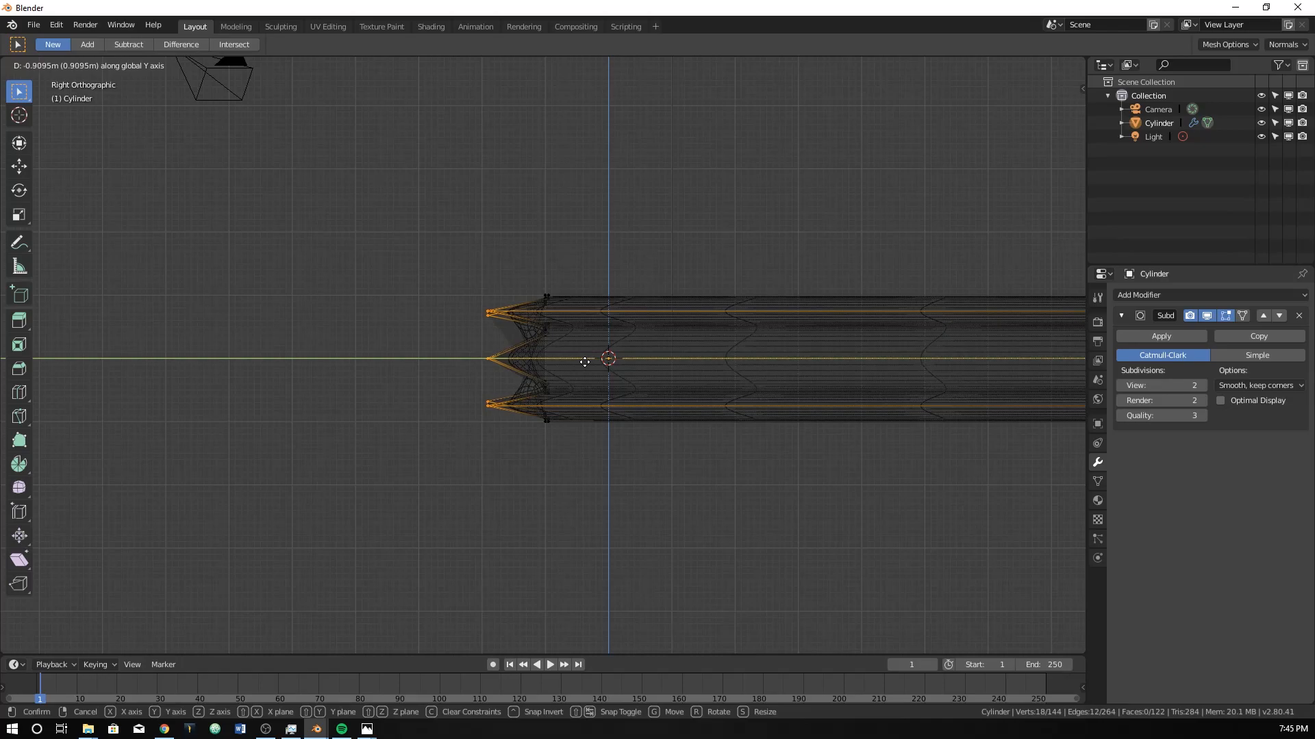
{"action": "left_click", "coordinate": [586, 364]}
Compare the scalloped end in solid shading with the sharpened pencil in the pencil.png reference photo.
{"action": "mouse_move", "coordinate": [586, 364]}
{"action": "middle_mouse_down"}
{"action": "mouse_move", "coordinate": [602, 355]}
{"action": "mouse_move", "coordinate": [607, 417]}
{"action": "mouse_move", "coordinate": [622, 429]}
{"action": "mouse_move", "coordinate": [663, 398]}
{"action": "mouse_move", "coordinate": [616, 405]}
{"action": "mouse_move", "coordinate": [647, 427]}
{"action": "mouse_move", "coordinate": [613, 415]}
{"action": "middle_mouse_up"}
{"action": "key", "text": "z"}
{"action": "left_click", "coordinate": [571, 428]}
{"action": "scroll", "coordinate": [618, 405], "scroll_direction": "up", "scroll_amount": 3}
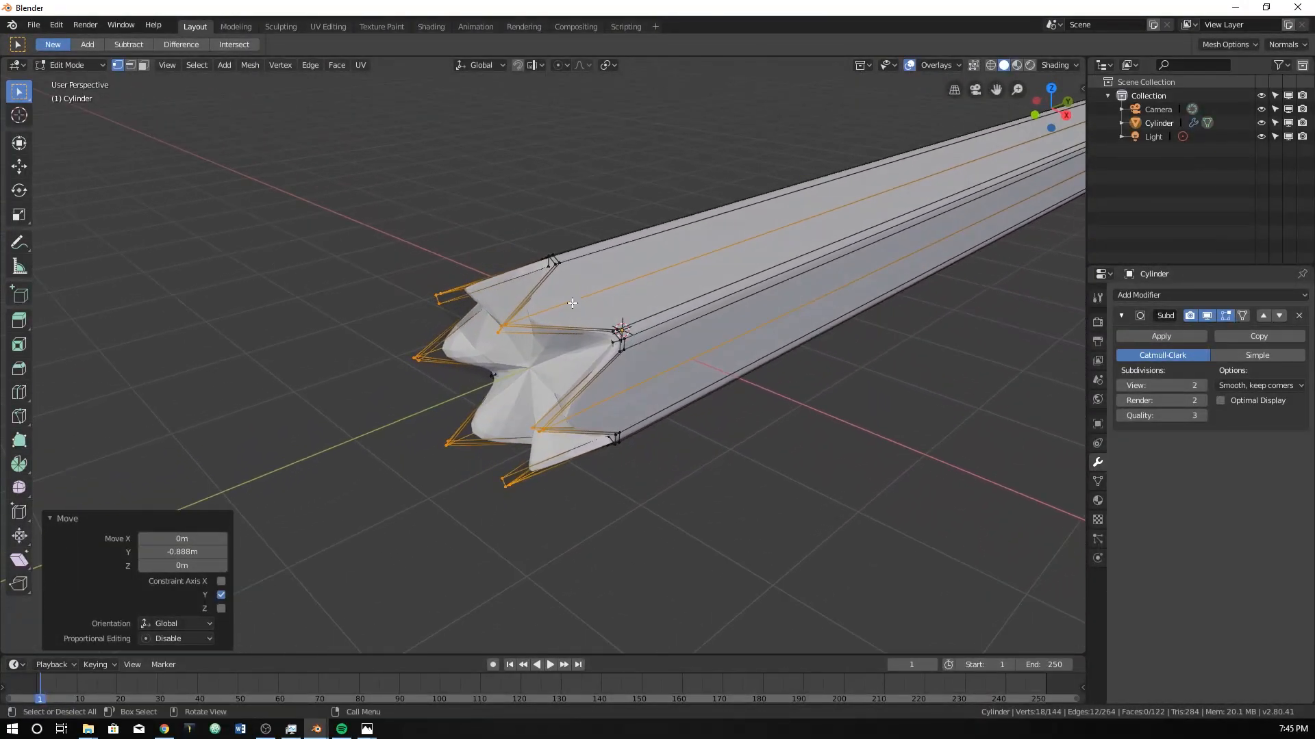
{"action": "middle_click_drag", "start_coordinate": [557, 294], "coordinate": [583, 308]}
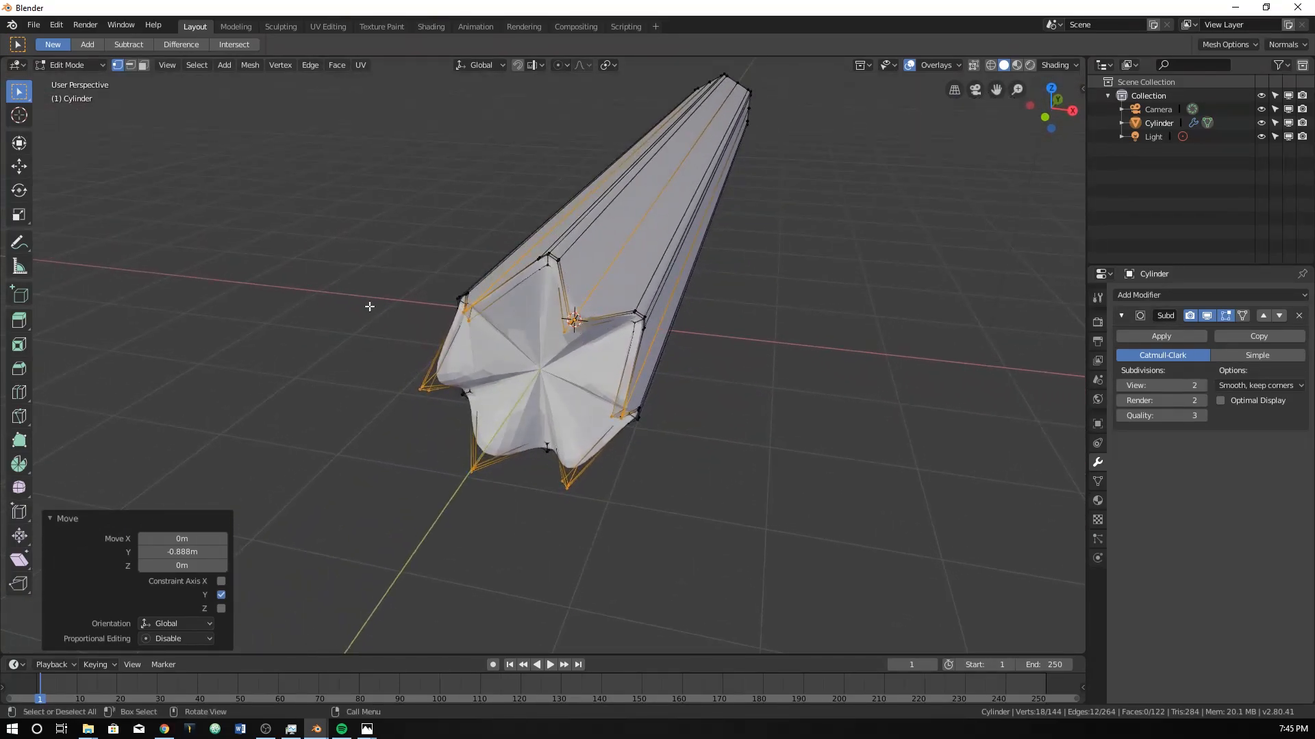
{"action": "mouse_move", "coordinate": [0, 95]}
{"action": "left_mouse_down"}
{"action": "mouse_move", "coordinate": [445, 96]}
{"action": "mouse_move", "coordinate": [958, 71]}
{"action": "left_mouse_up"}
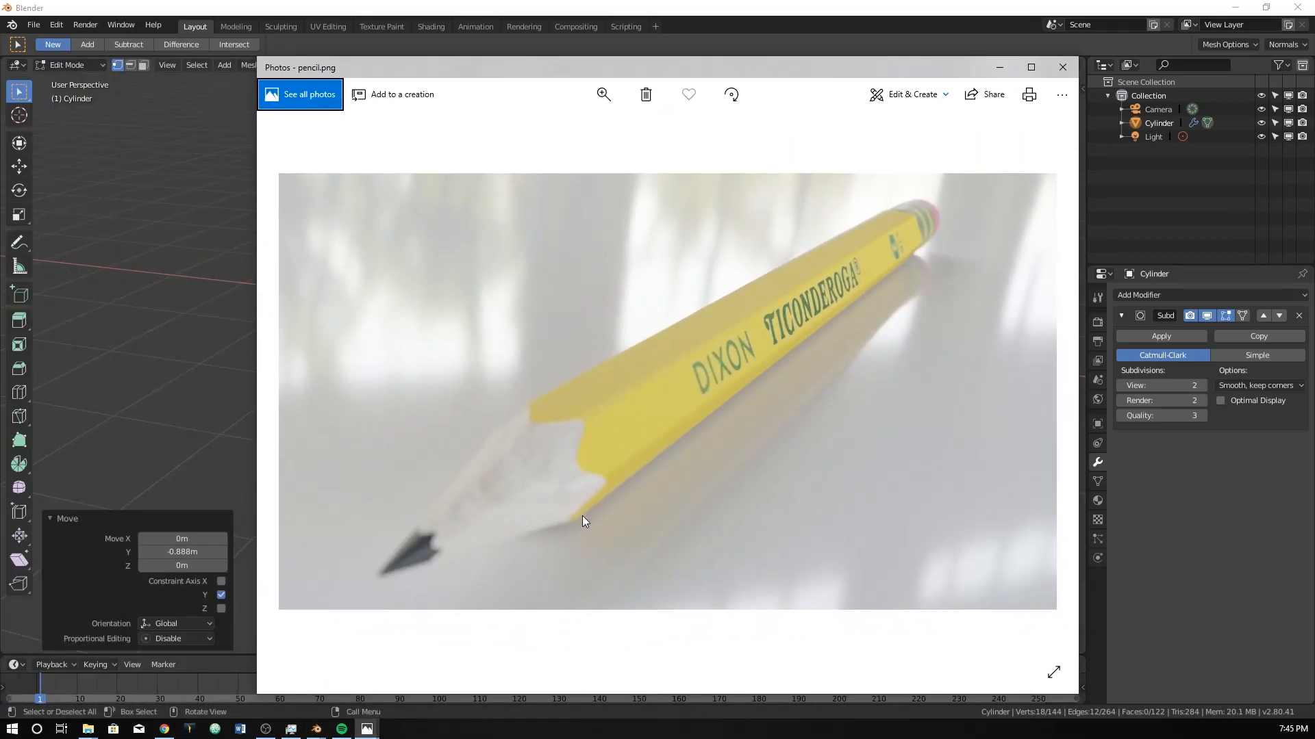
{"action": "left_click_drag", "start_coordinate": [634, 74], "coordinate": [0, 104]}
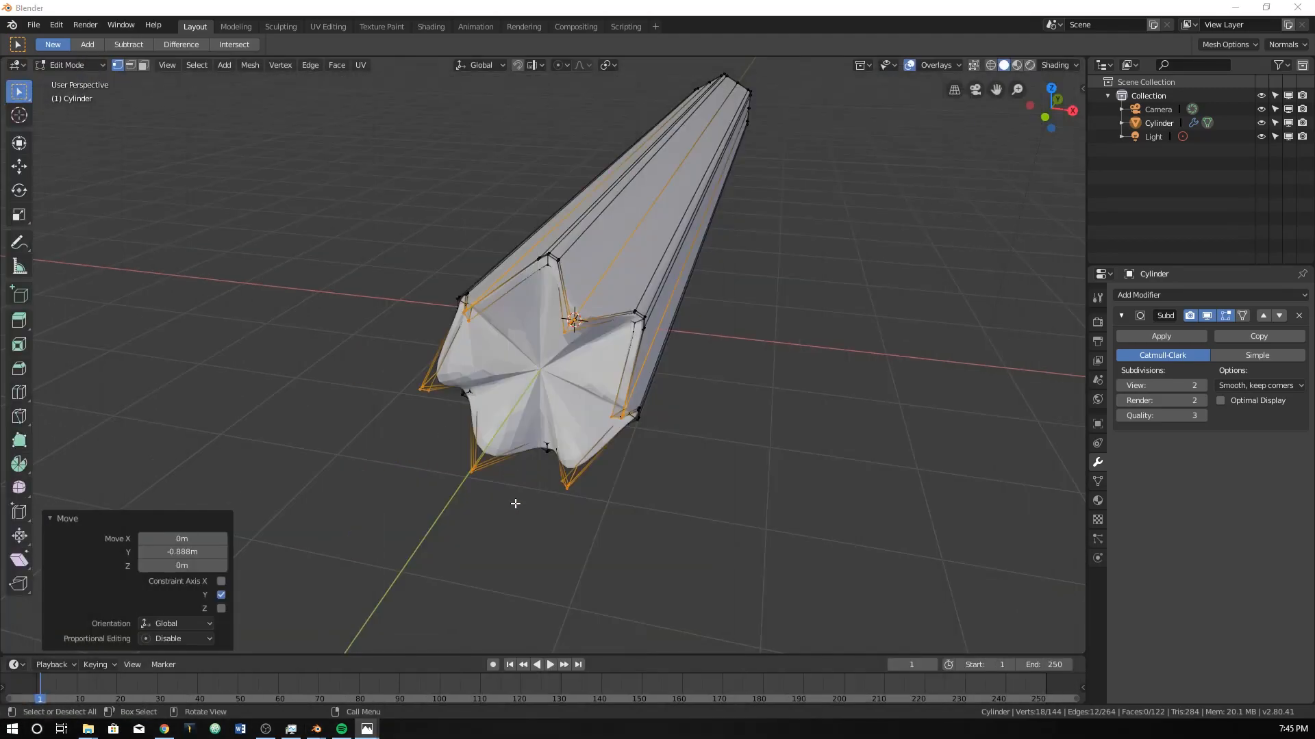
Inspect the scalloped end in wireframe shading and undo the Y move of its mid-face vertices.
{"action": "middle_click_drag", "start_coordinate": [552, 385], "coordinate": [590, 306]}
{"action": "key", "text": "z"}
{"action": "left_click", "coordinate": [467, 308]}
{"action": "key", "text": "z"}
{"action": "left_click", "coordinate": [368, 311]}
{"action": "key", "text": "alt+a"}
{"action": "mouse_move", "coordinate": [500, 337]}
{"action": "middle_mouse_down"}
{"action": "mouse_move", "coordinate": [419, 301]}
{"action": "mouse_move", "coordinate": [411, 276]}
{"action": "mouse_move", "coordinate": [431, 267]}
{"action": "mouse_move", "coordinate": [490, 319]}
{"action": "middle_mouse_up"}
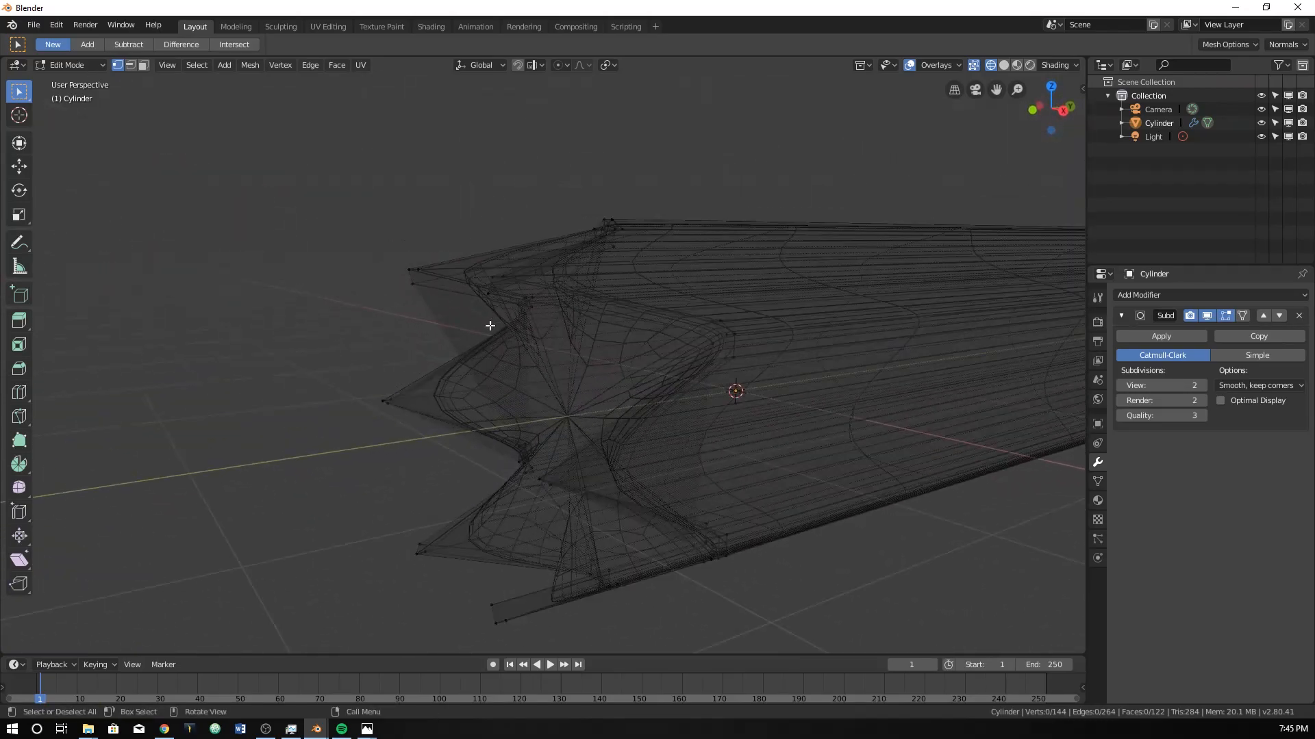
{"action": "middle_click_drag", "start_coordinate": [561, 417], "coordinate": [653, 314]}
{"action": "left_click", "coordinate": [590, 383], "text": "ctrl+alt"}
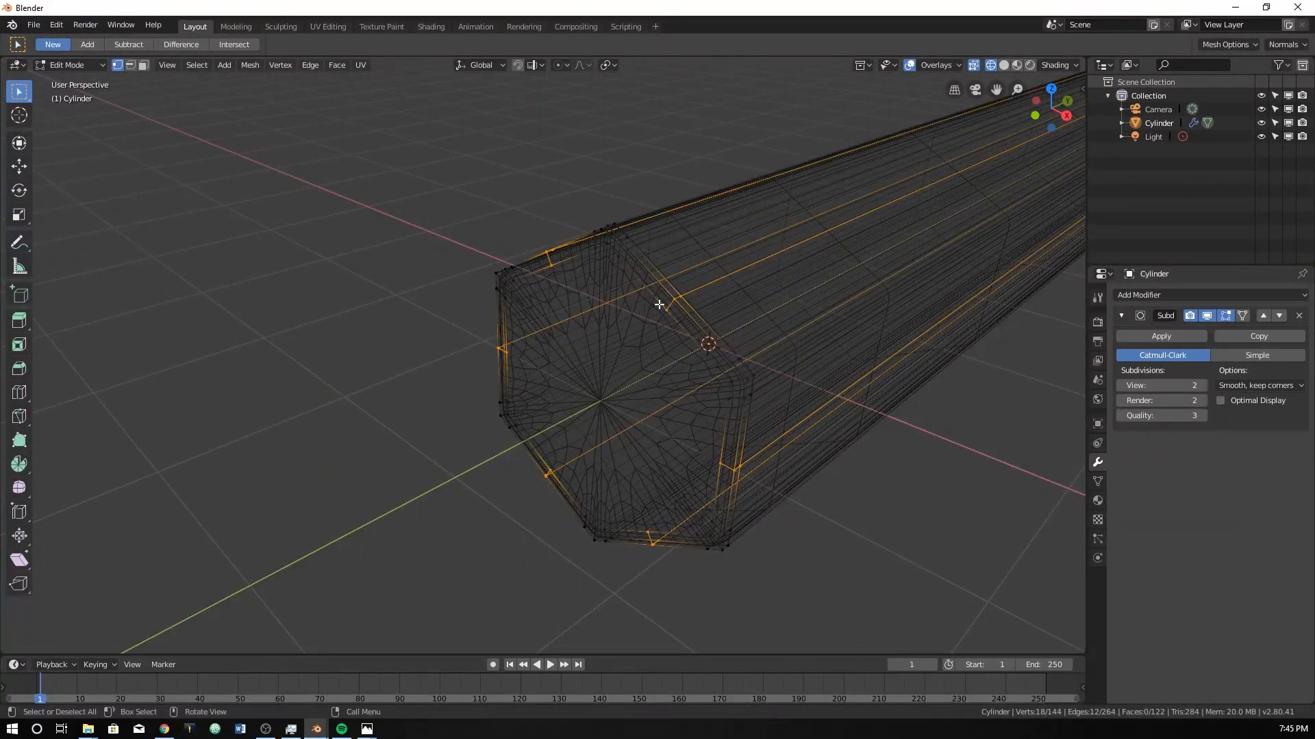
Extrude the near end's inner cap face in place and scale it down to about 0.158.
{"action": "left_click", "coordinate": [659, 304], "text": "alt"}
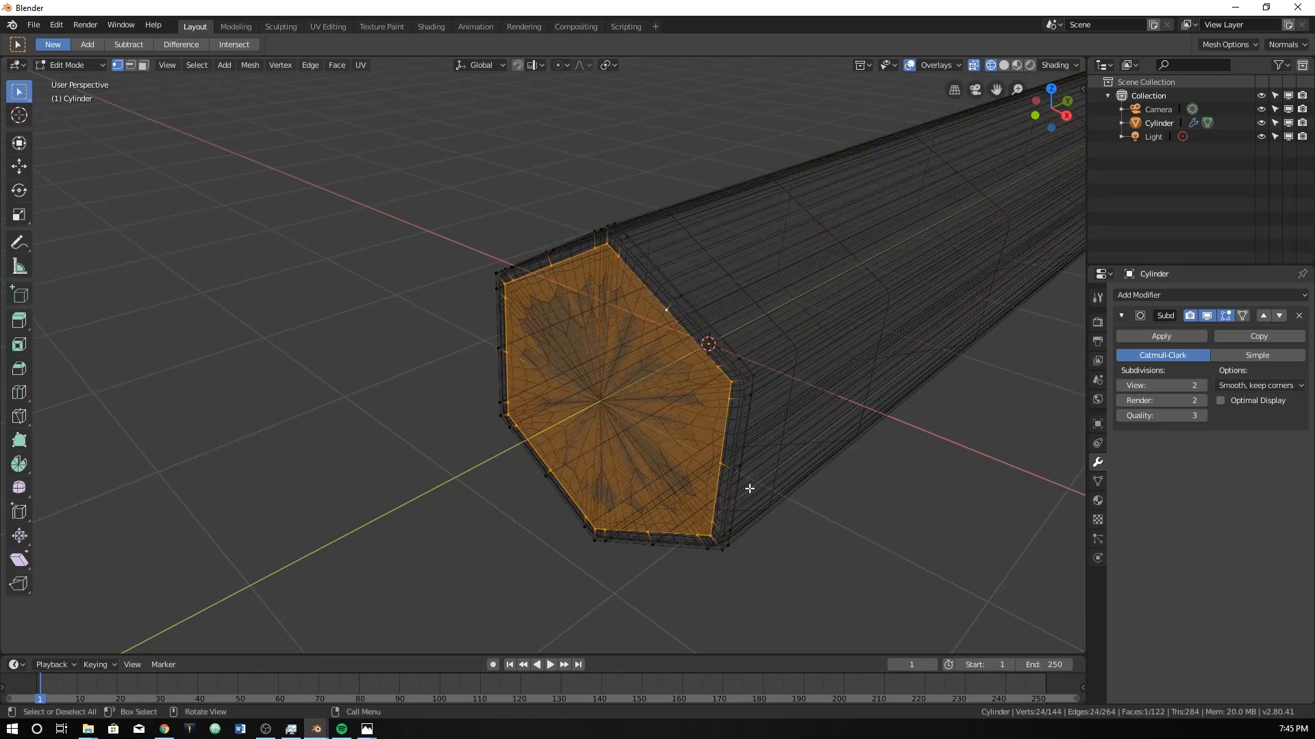
{"action": "key", "text": "e"}
{"action": "right_click", "coordinate": [835, 421]}
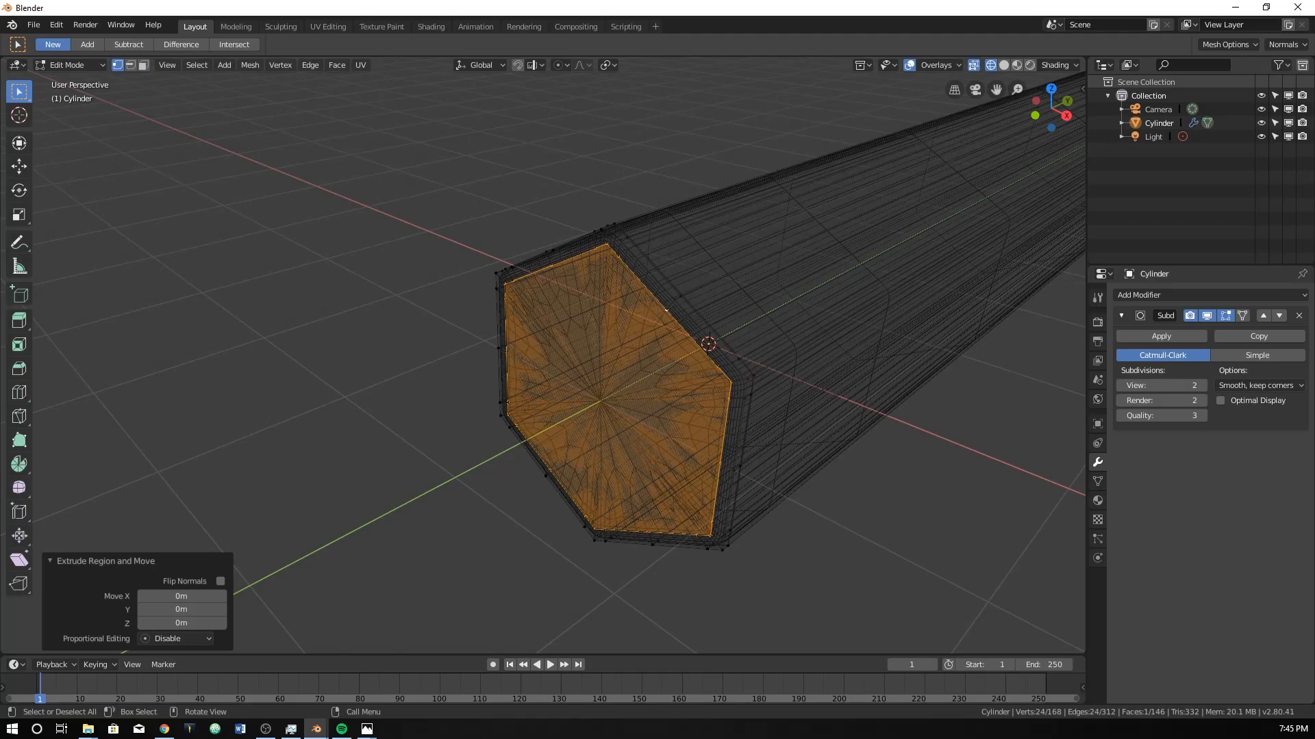
{"action": "key", "text": "s"}
{"action": "left_click", "coordinate": [644, 409]}
Scale the extruded cap face to 0 so its vertices collapse onto the centre of the end.
{"action": "type", "text": "s"}
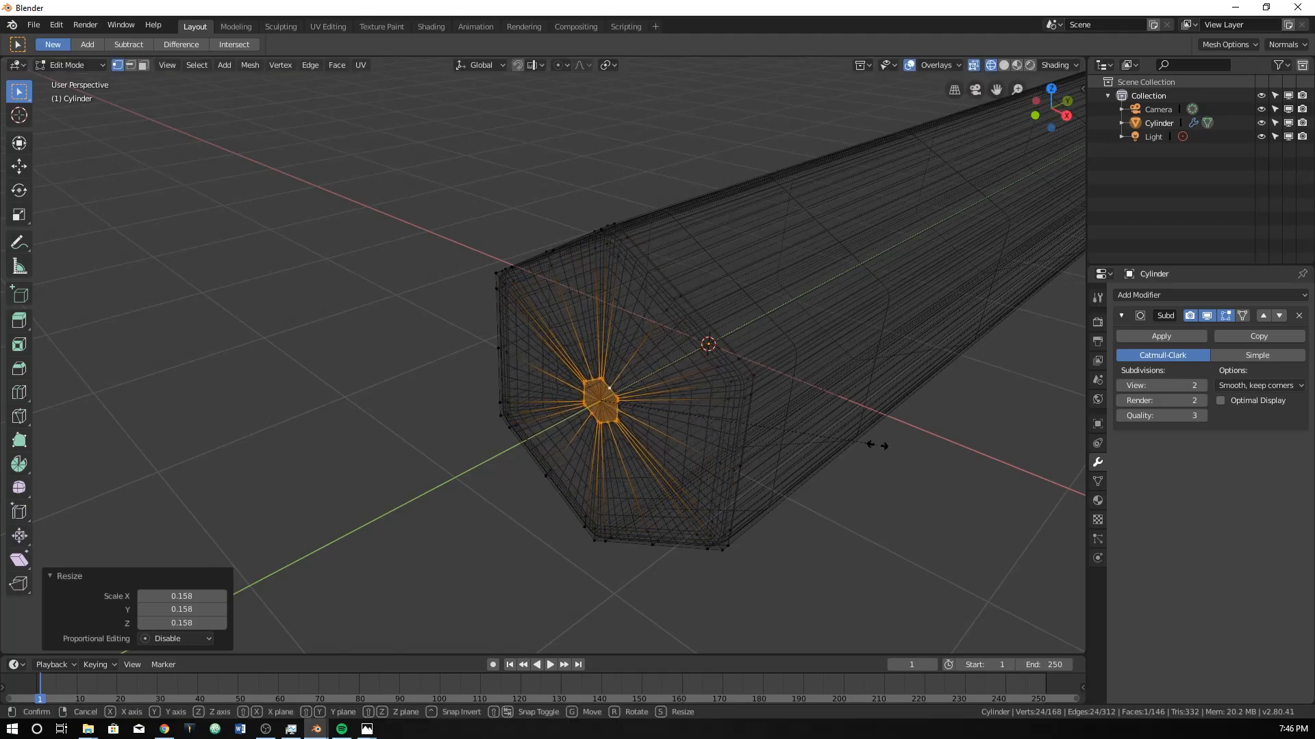
{"action": "type", "text": "0"}
{"action": "key", "text": "Return"}
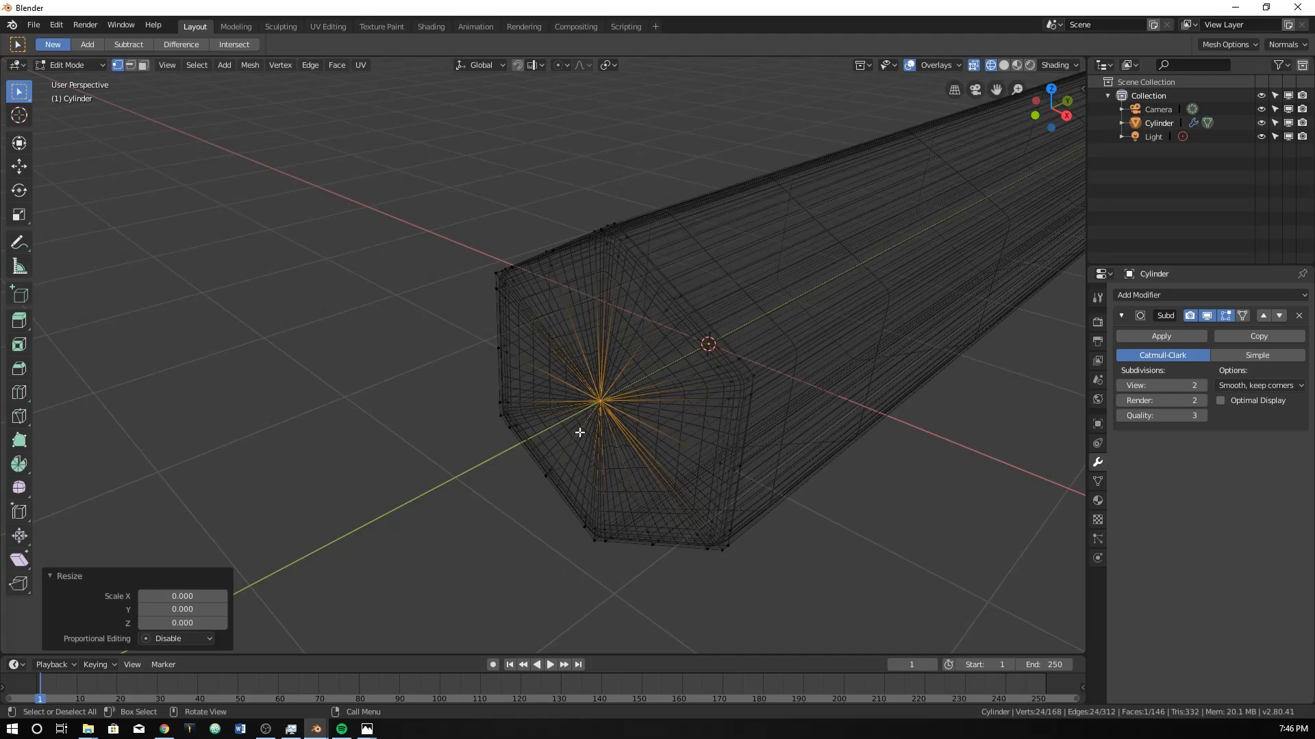
{"action": "scroll", "coordinate": [590, 403], "scroll_direction": "up", "scroll_amount": 2}
{"action": "middle_click_drag", "start_coordinate": [590, 403], "coordinate": [557, 329], "text": "shift"}
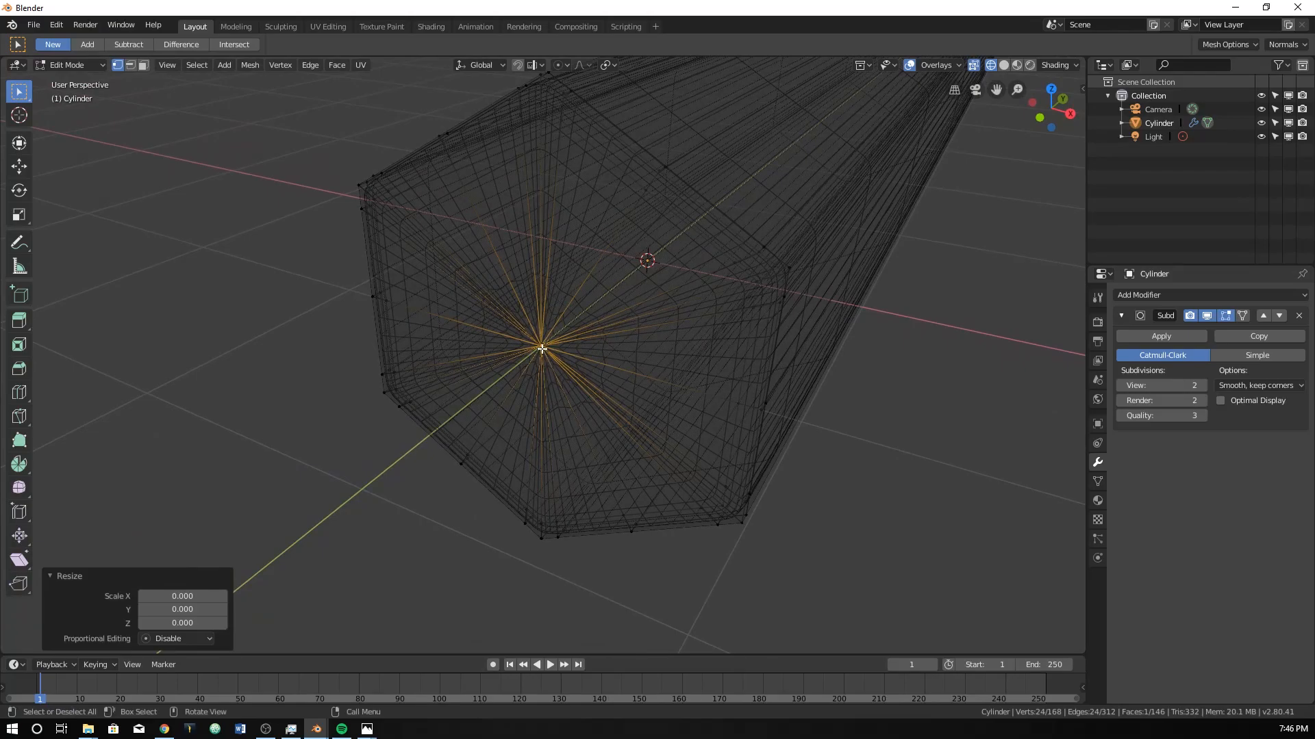
Merge the collapsed vertices at the centre of the near end and select the merged vertex.
{"action": "right_click", "coordinate": [541, 349]}
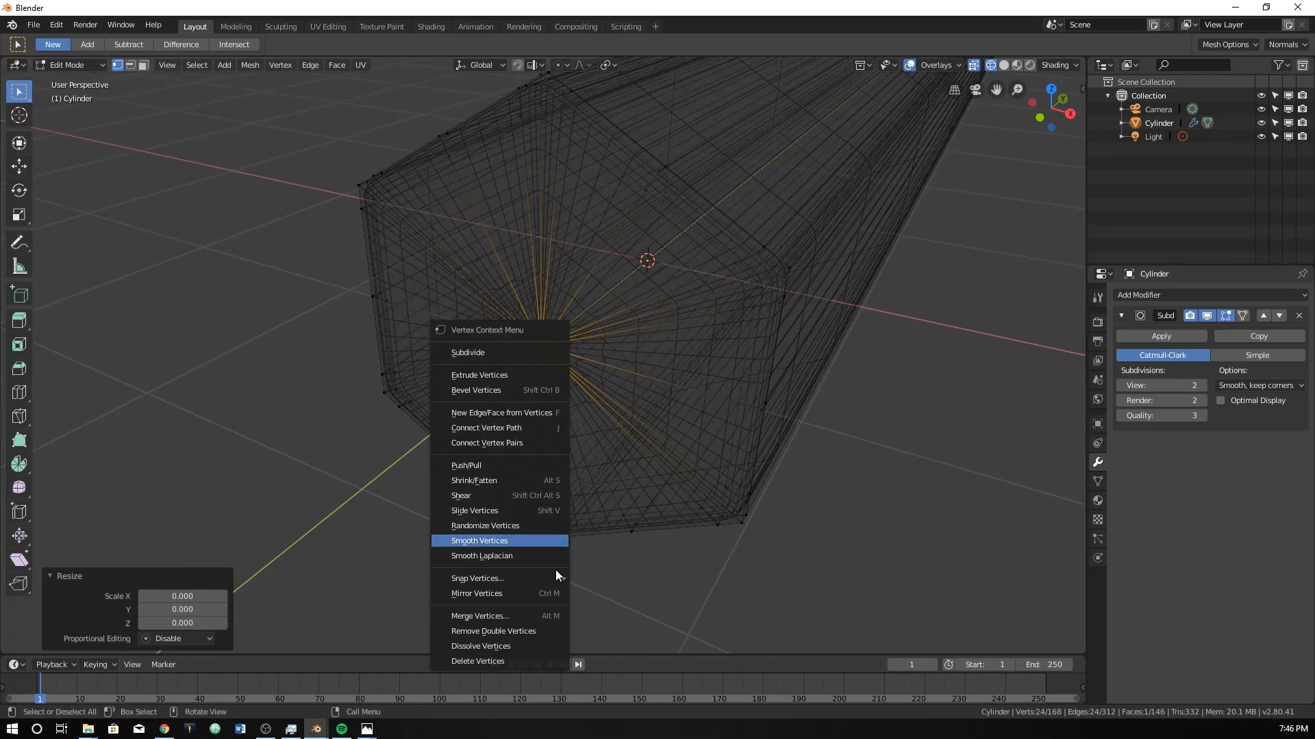
{"action": "left_click", "coordinate": [549, 615]}
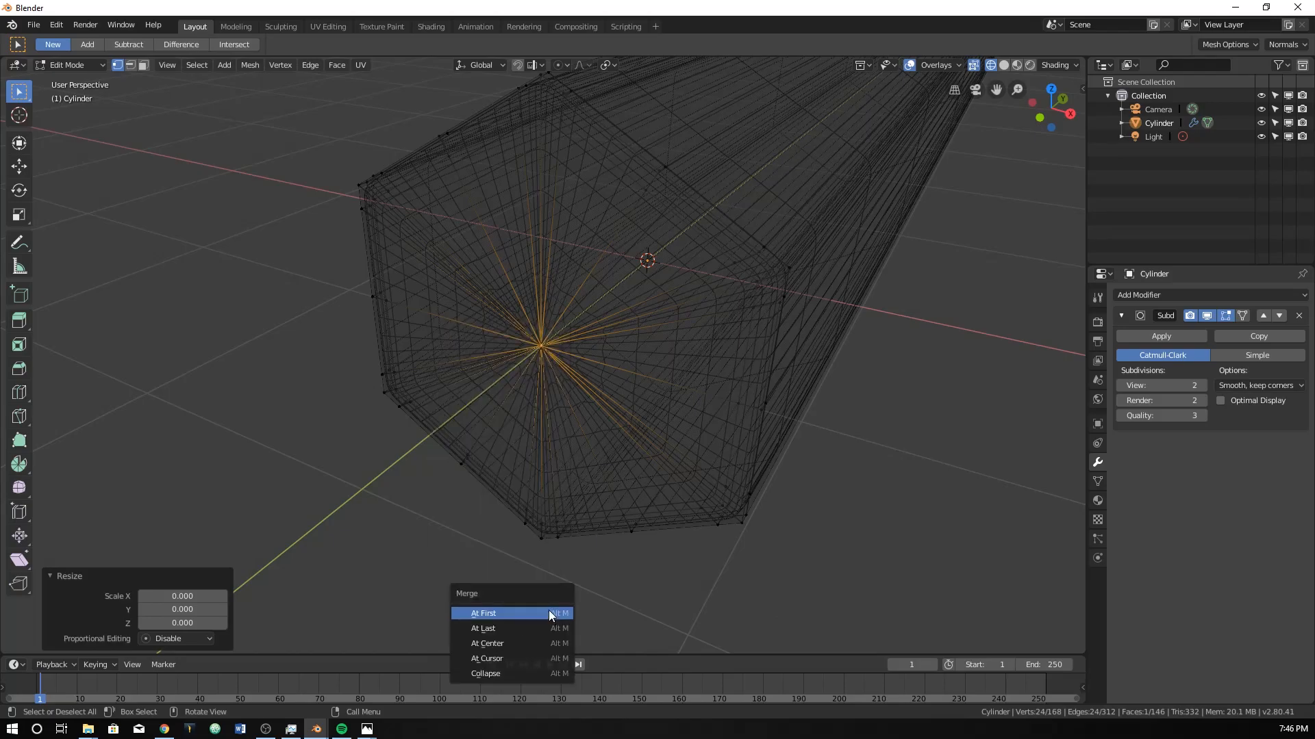
{"action": "left_click", "coordinate": [500, 648]}
{"action": "right_click", "coordinate": [541, 346]}
{"action": "left_click", "coordinate": [573, 349]}
{"action": "left_click", "coordinate": [541, 346]}
{"action": "key", "text": "g"}
{"action": "key", "text": "Escape"}
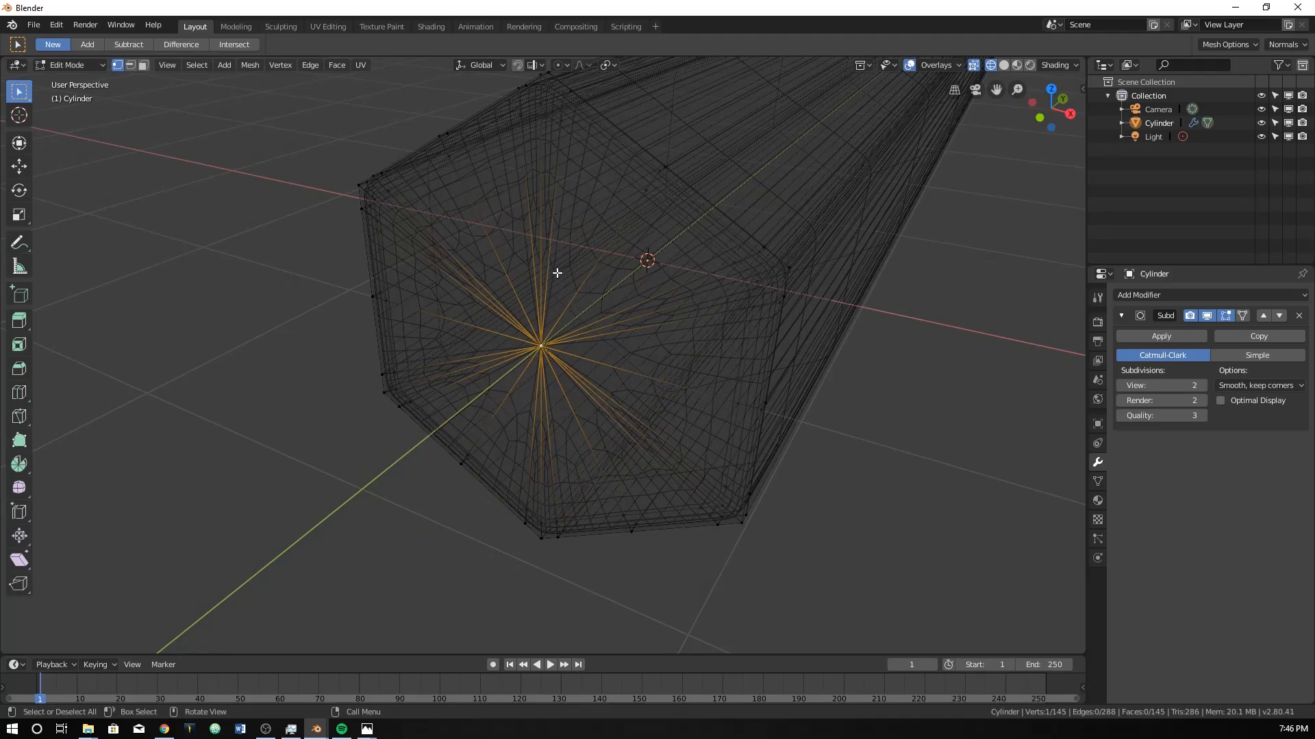
Select the mid-face vertices on all six sides of the near end in wireframe shading.
{"action": "scroll", "coordinate": [556, 273], "scroll_direction": "down", "scroll_amount": 5}
{"action": "mouse_move", "coordinate": [548, 296]}
{"action": "middle_mouse_down"}
{"action": "mouse_move", "coordinate": [578, 326]}
{"action": "mouse_move", "coordinate": [567, 311]}
{"action": "middle_mouse_up"}
{"action": "key", "text": "z"}
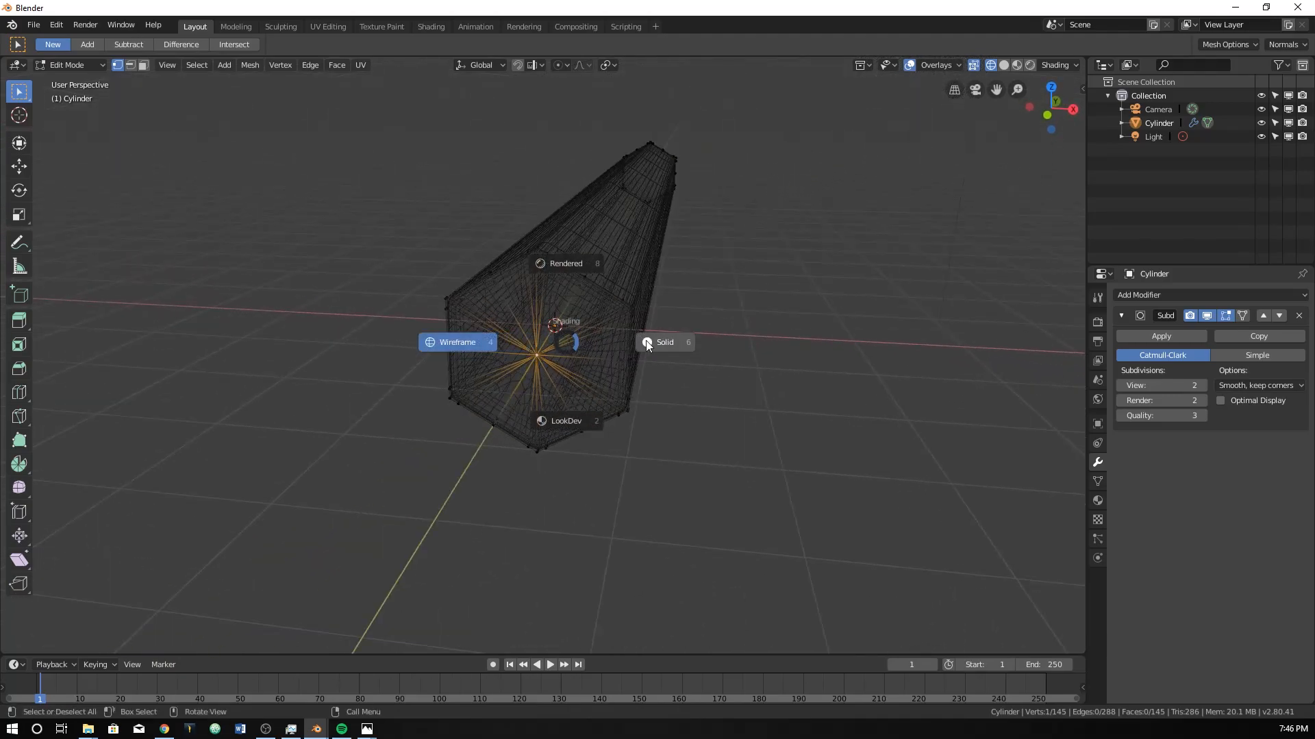
{"action": "left_click", "coordinate": [645, 342]}
{"action": "middle_click_drag", "start_coordinate": [644, 342], "coordinate": [558, 387]}
{"action": "middle_click_drag", "start_coordinate": [493, 344], "coordinate": [596, 311]}
{"action": "key", "text": "z"}
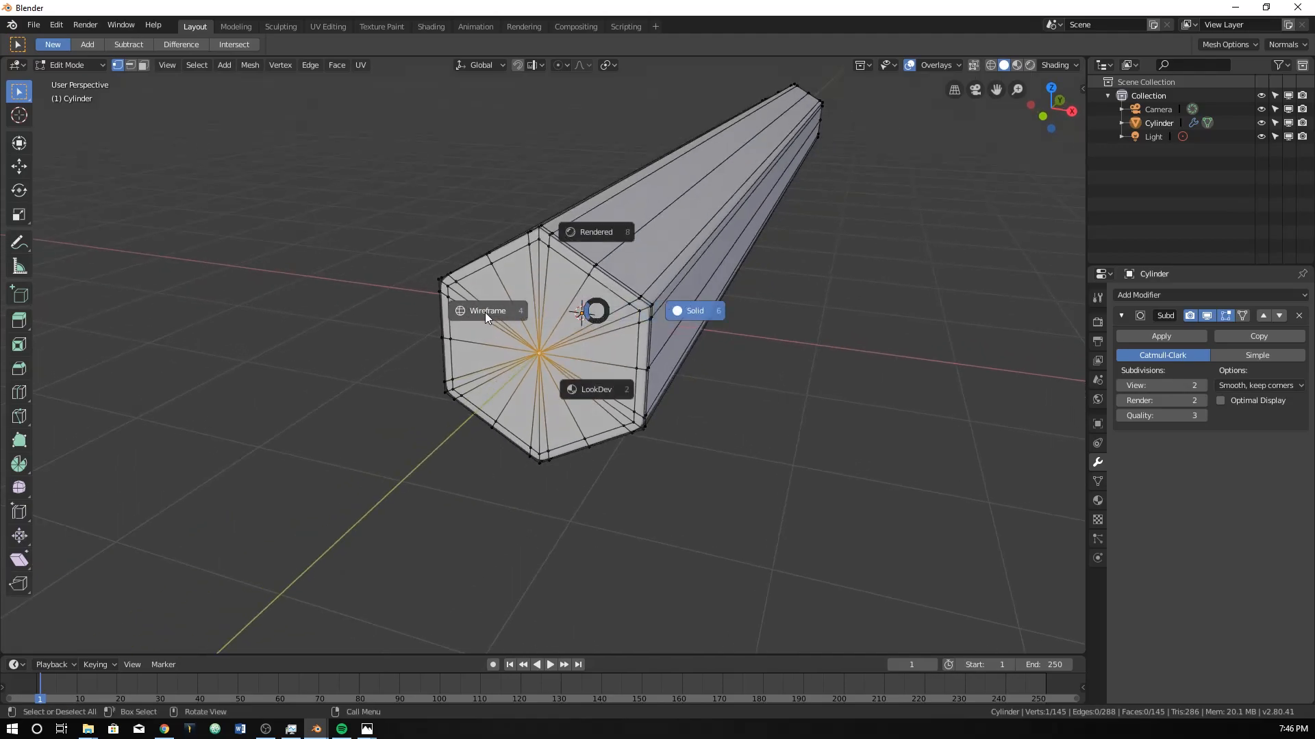
{"action": "left_click", "coordinate": [504, 312]}
{"action": "left_click", "coordinate": [594, 269], "text": "alt"}
{"action": "left_click_drag", "start_coordinate": [481, 237], "coordinate": [517, 289], "text": "shift"}
{"action": "left_click_drag", "start_coordinate": [423, 327], "coordinate": [510, 438], "text": "shift"}
{"action": "left_click_drag", "start_coordinate": [579, 420], "coordinate": [596, 460], "text": "shift"}
{"action": "left_click", "coordinate": [669, 389], "text": "alt+shift"}
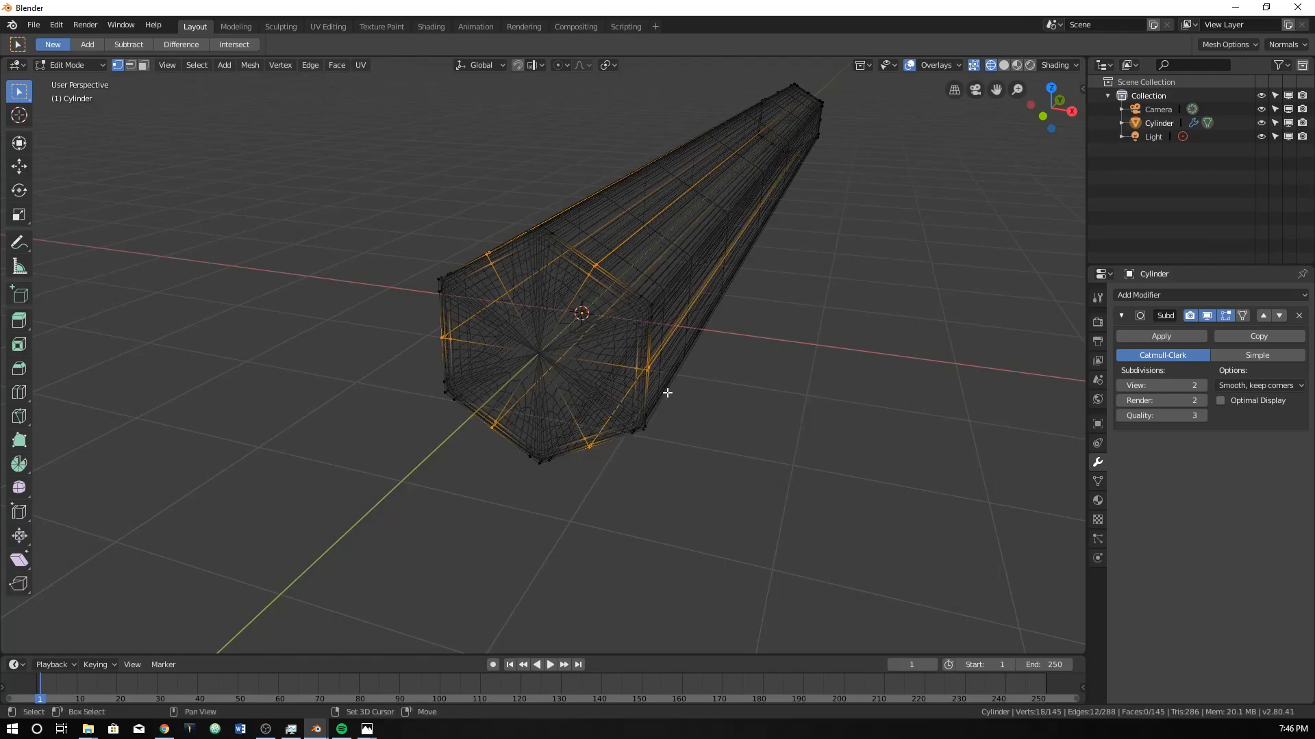
Move the selected mid-face vertices about -0.763 m along Y and fine-tune their Y position to scallop the end.
{"action": "middle_click_drag", "start_coordinate": [596, 372], "coordinate": [548, 387]}
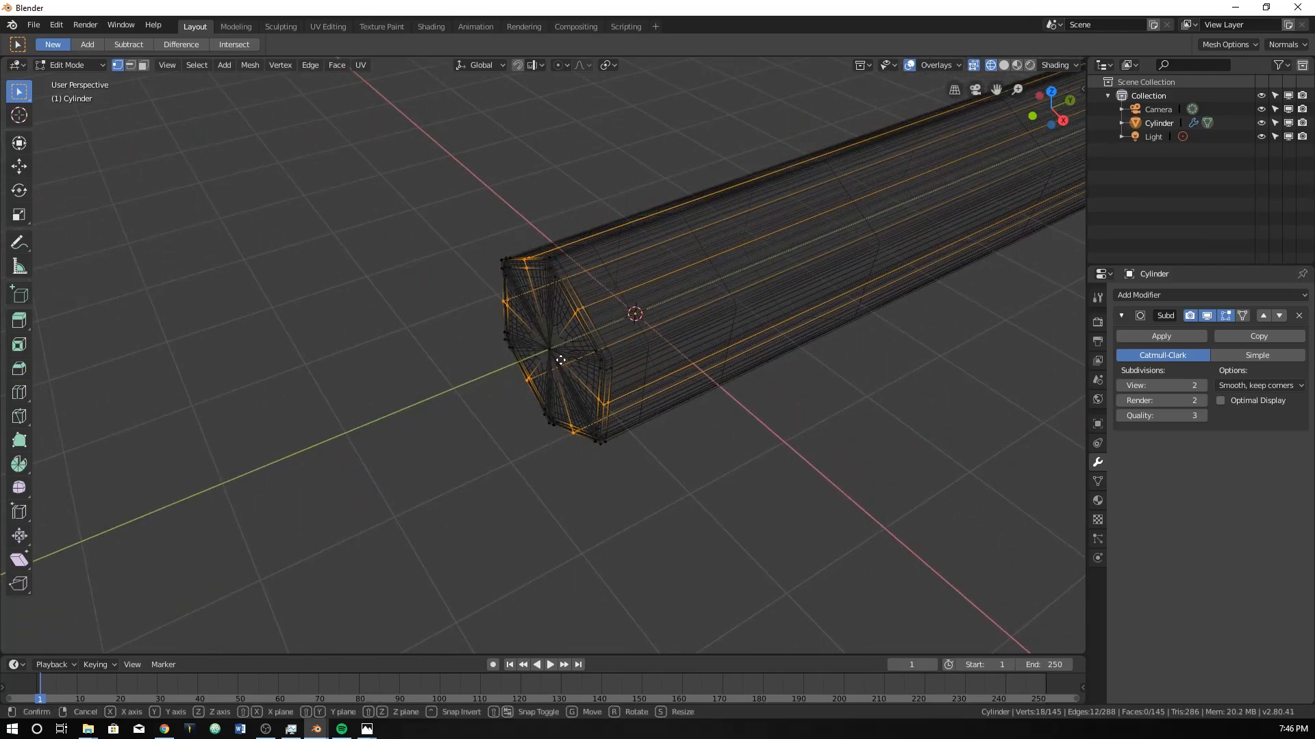
{"action": "key", "text": "g"}
{"action": "key", "text": "y"}
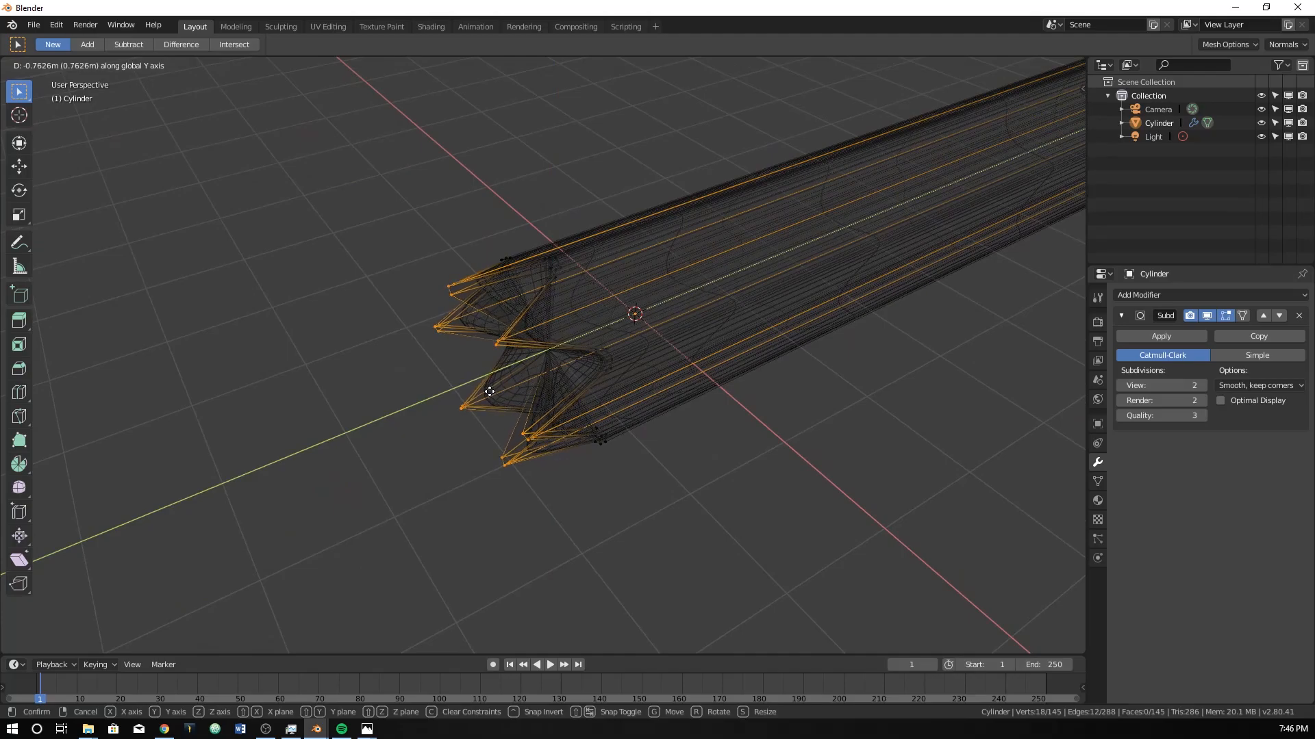
{"action": "left_click", "coordinate": [490, 391]}
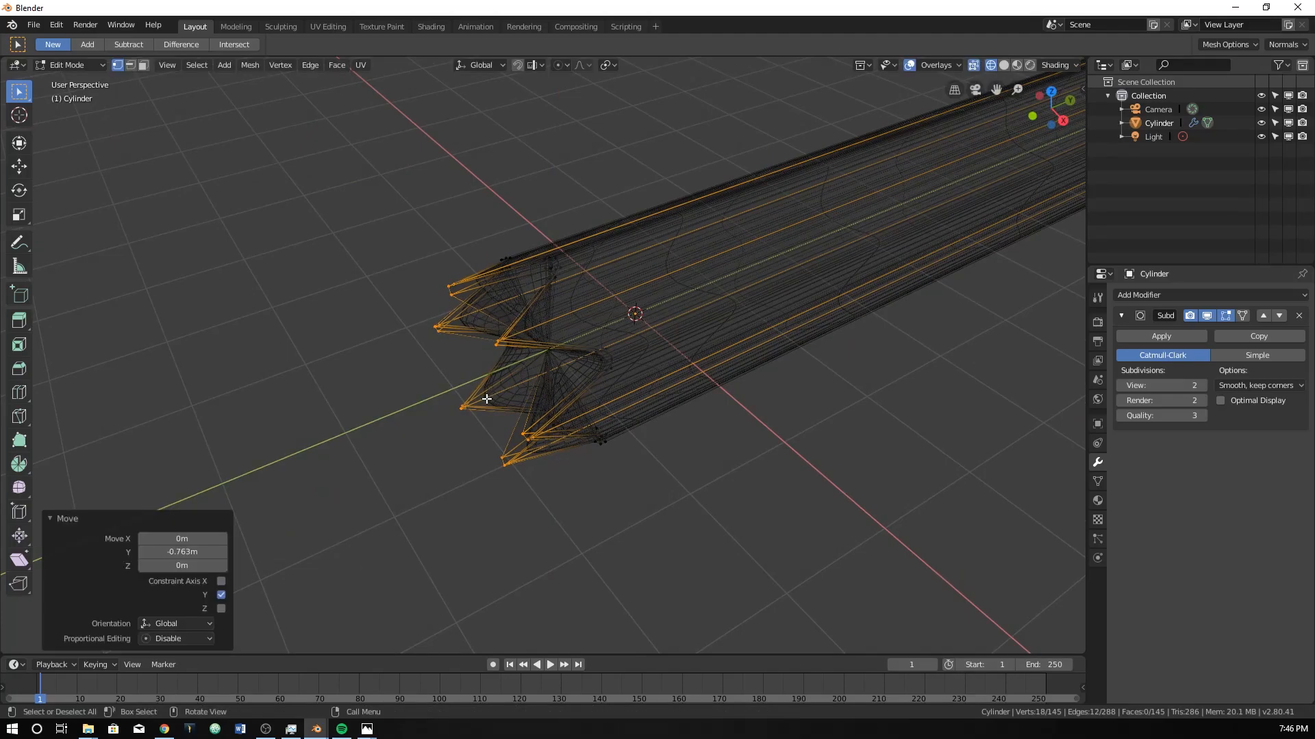
{"action": "key", "text": "g"}
{"action": "key", "text": "y"}
{"action": "left_click", "coordinate": [520, 370]}
{"action": "middle_click_drag", "start_coordinate": [520, 371], "coordinate": [467, 378]}
Pull the merged centre vertex outward along Y in two moves to form a sharp point.
{"action": "left_click", "coordinate": [545, 357]}
{"action": "key", "text": "g"}
{"action": "key", "text": "y"}
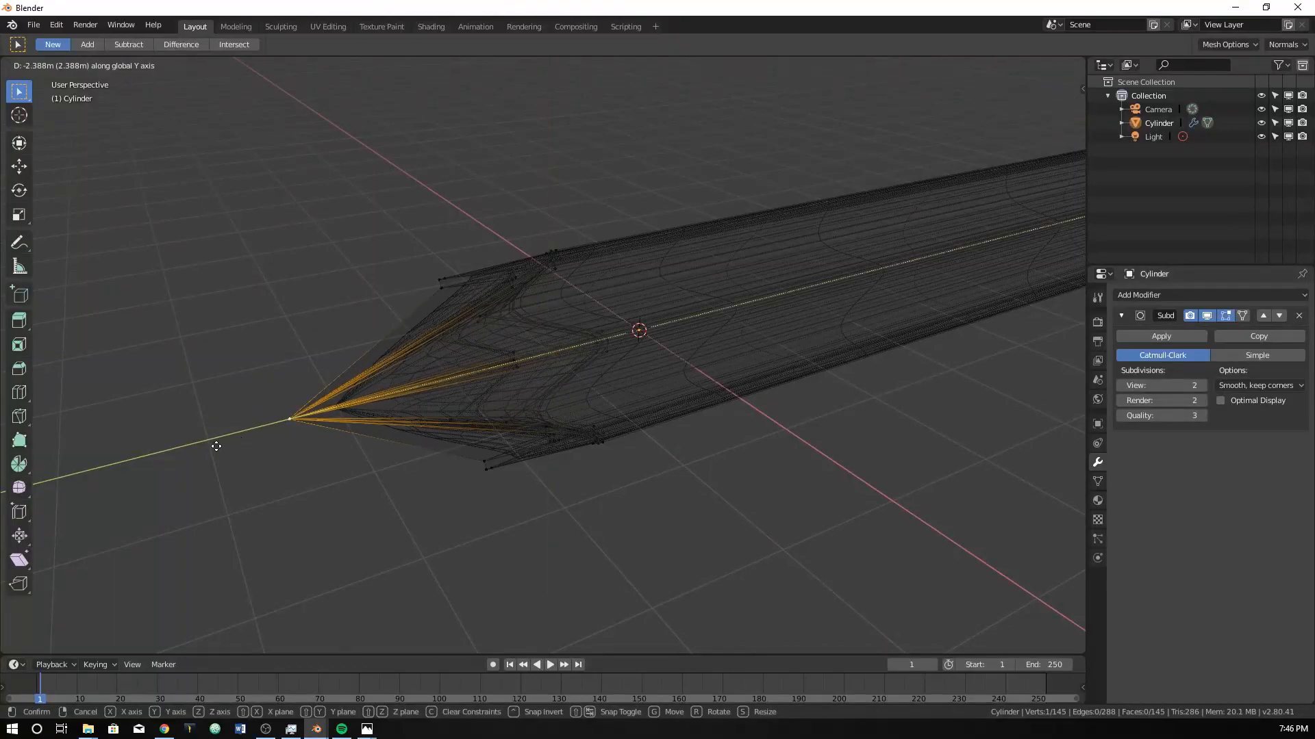
{"action": "left_click", "coordinate": [361, 441]}
{"action": "middle_click_drag", "start_coordinate": [360, 441], "coordinate": [482, 407]}
{"action": "key", "text": "g"}
{"action": "key", "text": "y"}
{"action": "left_click", "coordinate": [379, 434]}
Inspect the pointed end in Object Mode with solid shading.
{"action": "mouse_move", "coordinate": [379, 434]}
{"action": "middle_mouse_down"}
{"action": "mouse_move", "coordinate": [385, 419]}
{"action": "mouse_move", "coordinate": [360, 408]}
{"action": "mouse_move", "coordinate": [513, 425]}
{"action": "middle_mouse_up"}
{"action": "key", "text": "Tab"}
{"action": "key", "text": "z"}
{"action": "left_click", "coordinate": [597, 421]}
{"action": "scroll", "coordinate": [597, 419], "scroll_direction": "down", "scroll_amount": 5}
{"action": "middle_click_drag", "start_coordinate": [597, 419], "coordinate": [521, 354]}
{"action": "scroll", "coordinate": [716, 426], "scroll_direction": "up", "scroll_amount": 4}
{"action": "scroll", "coordinate": [717, 425], "scroll_direction": "up", "scroll_amount": 3}
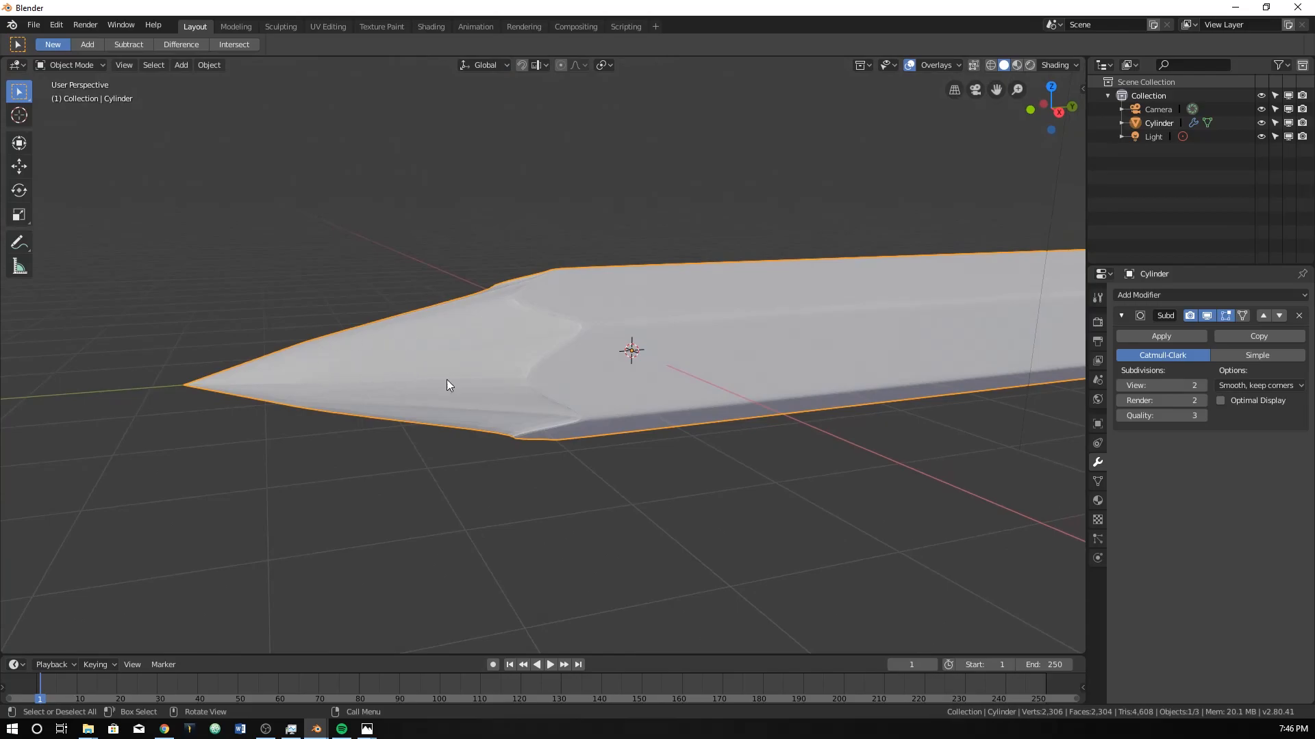
{"action": "scroll", "coordinate": [334, 397], "scroll_direction": "down", "scroll_amount": 3}
Try to add a loop cut across the faces of the pointed end.
{"action": "key", "text": "Tab"}
{"action": "scroll", "coordinate": [373, 371], "scroll_direction": "up", "scroll_amount": 2}
{"action": "middle_click_drag", "start_coordinate": [435, 367], "coordinate": [323, 406]}
{"action": "key", "text": "Tab"}
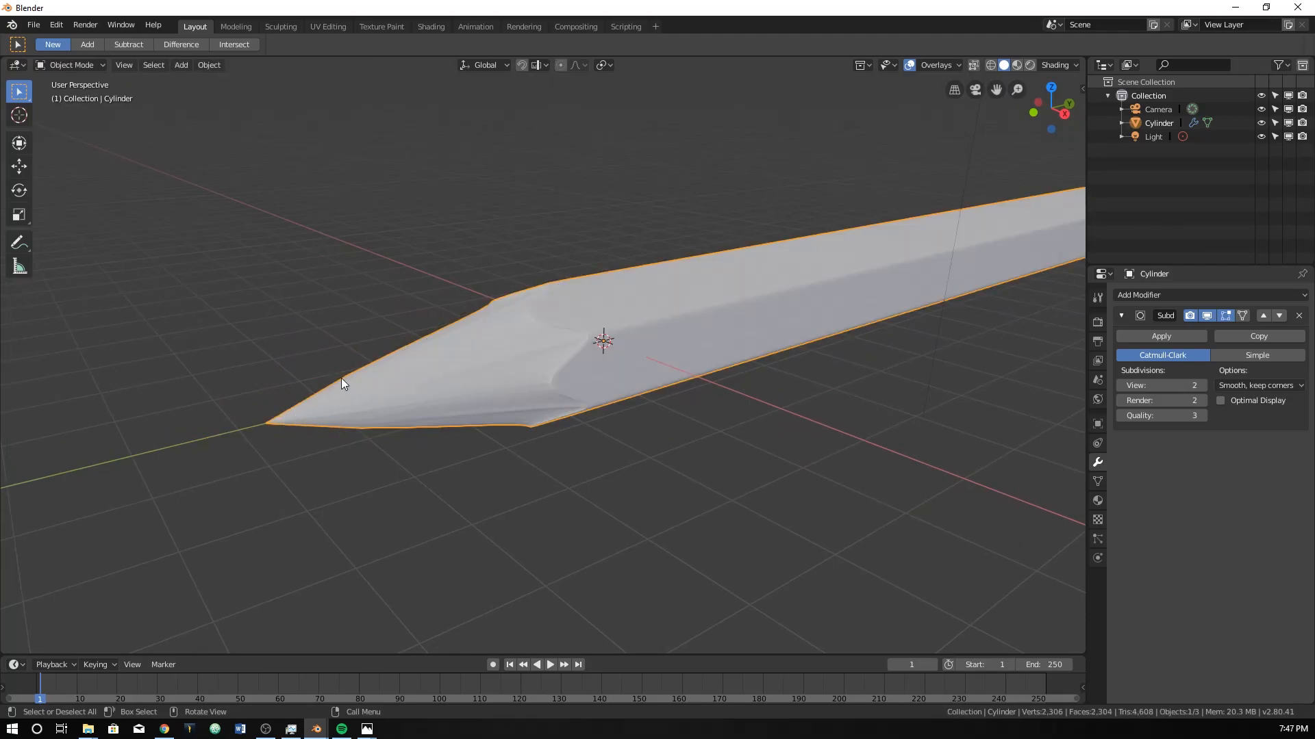
{"action": "key", "text": "Tab"}
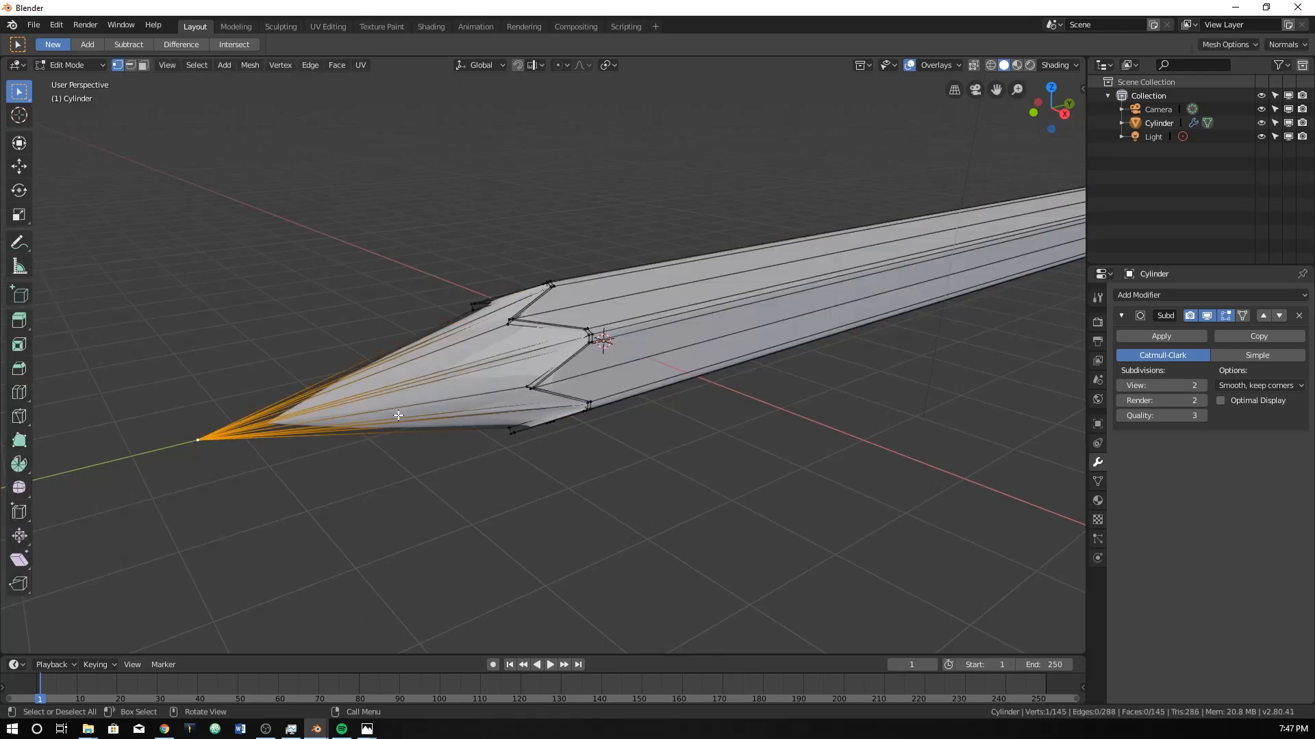
{"action": "key", "text": "ctrl+r"}
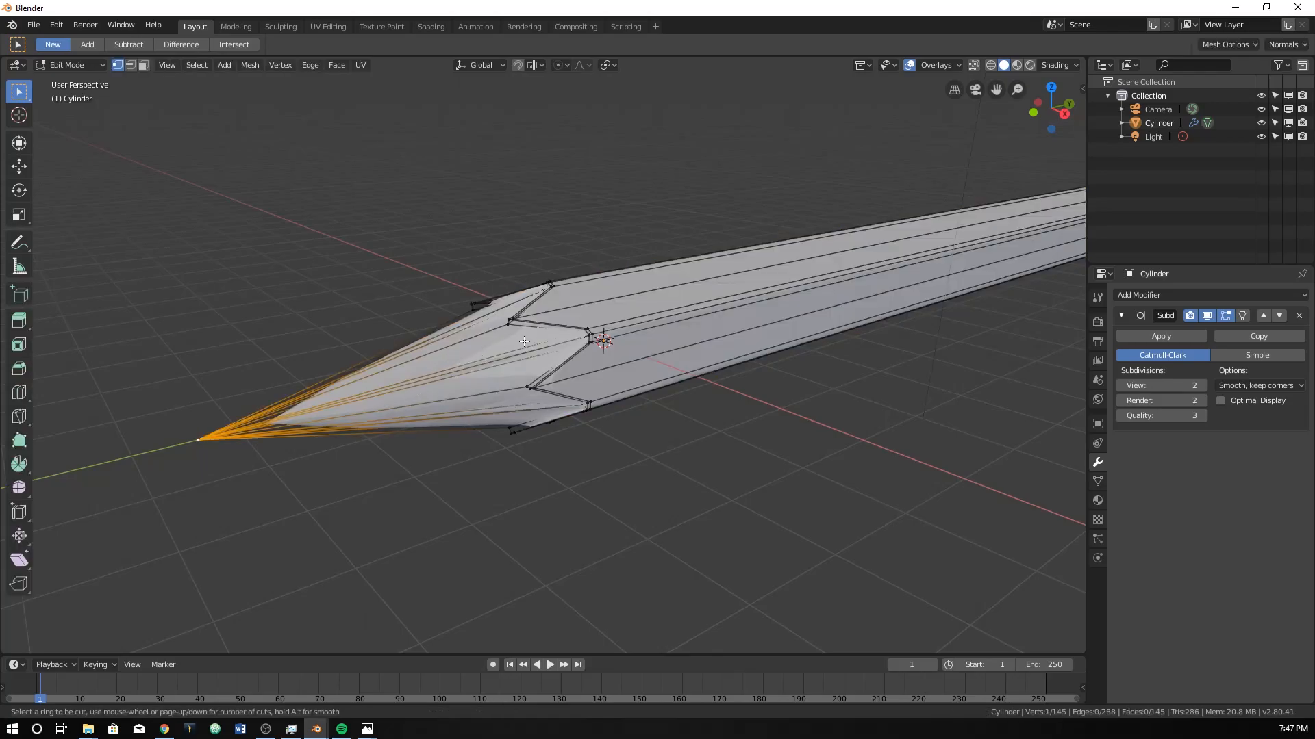
{"action": "key", "text": "Escape"}
Undo the two Y moves of the centre vertex.
{"action": "key", "text": "Tab"}
{"action": "key", "text": "Tab"}
{"action": "key", "text": "Tab"}
{"action": "key", "text": "Tab"}
{"action": "key", "text": "ctrl+z"}
{"action": "key", "text": "ctrl+z"}
Move the centre vertex outward along the Y axis, well past the scalloped points.
{"action": "key", "text": "g"}
{"action": "middle_click_drag", "start_coordinate": [450, 383], "coordinate": [437, 387]}
{"action": "right_click", "coordinate": [419, 393]}
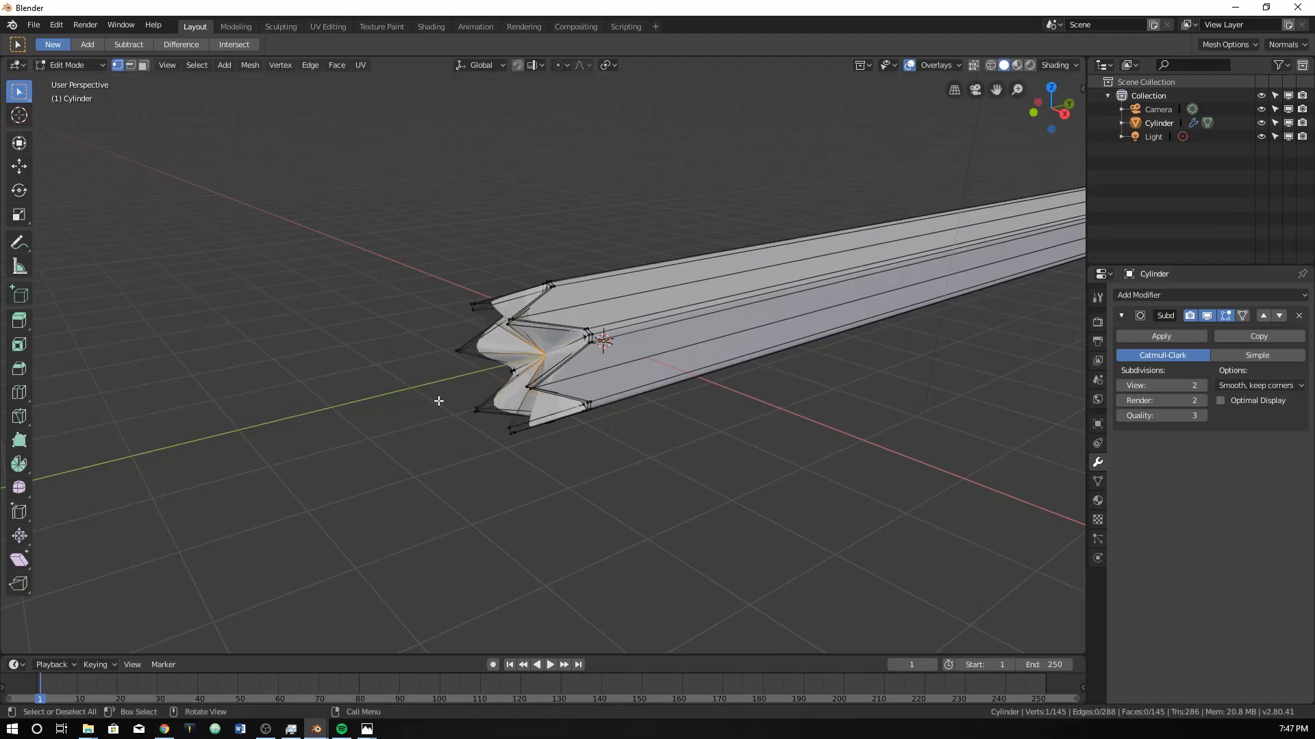
{"action": "key", "text": "g"}
{"action": "key", "text": "y"}
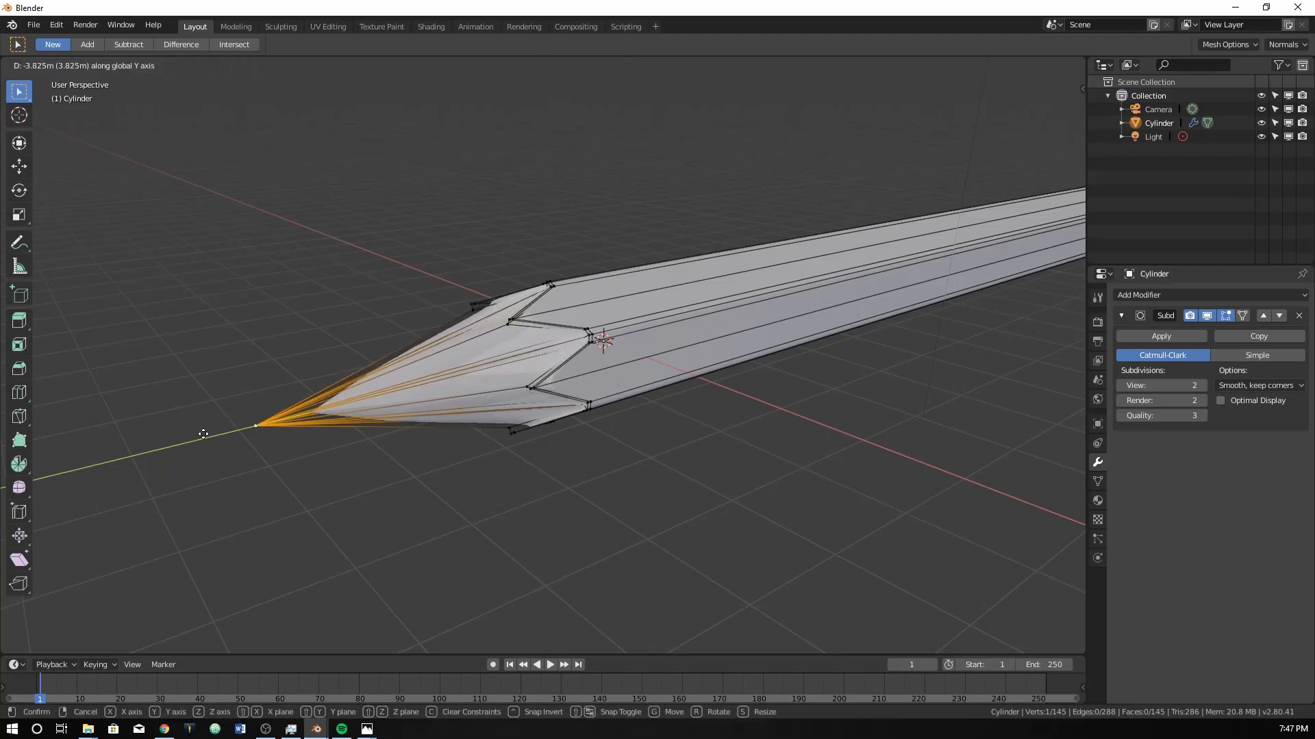
{"action": "left_click", "coordinate": [194, 438]}
Move the tip vertex back toward the pencil body by about 3.08 m along Y.
{"action": "left_click", "coordinate": [517, 327], "text": "alt"}
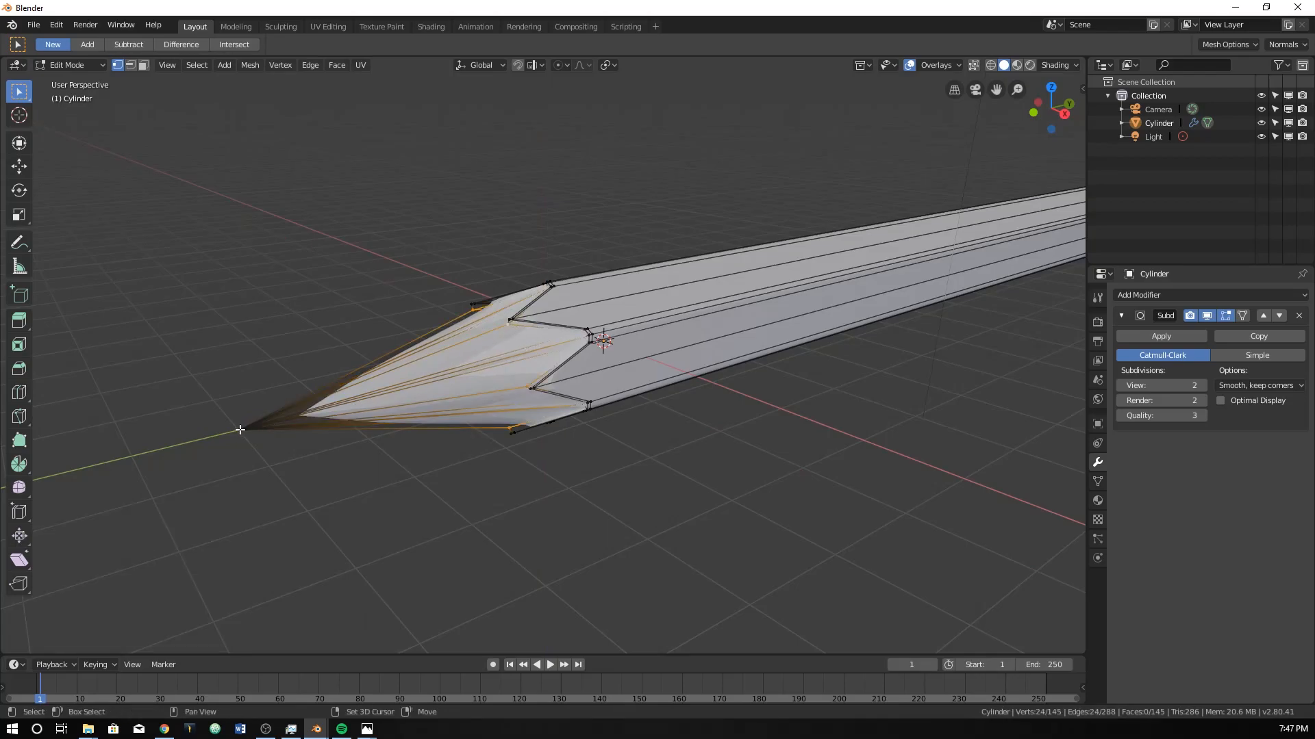
{"action": "left_click", "coordinate": [241, 430]}
{"action": "key", "text": "g"}
{"action": "key", "text": "y"}
{"action": "left_click", "coordinate": [513, 324]}
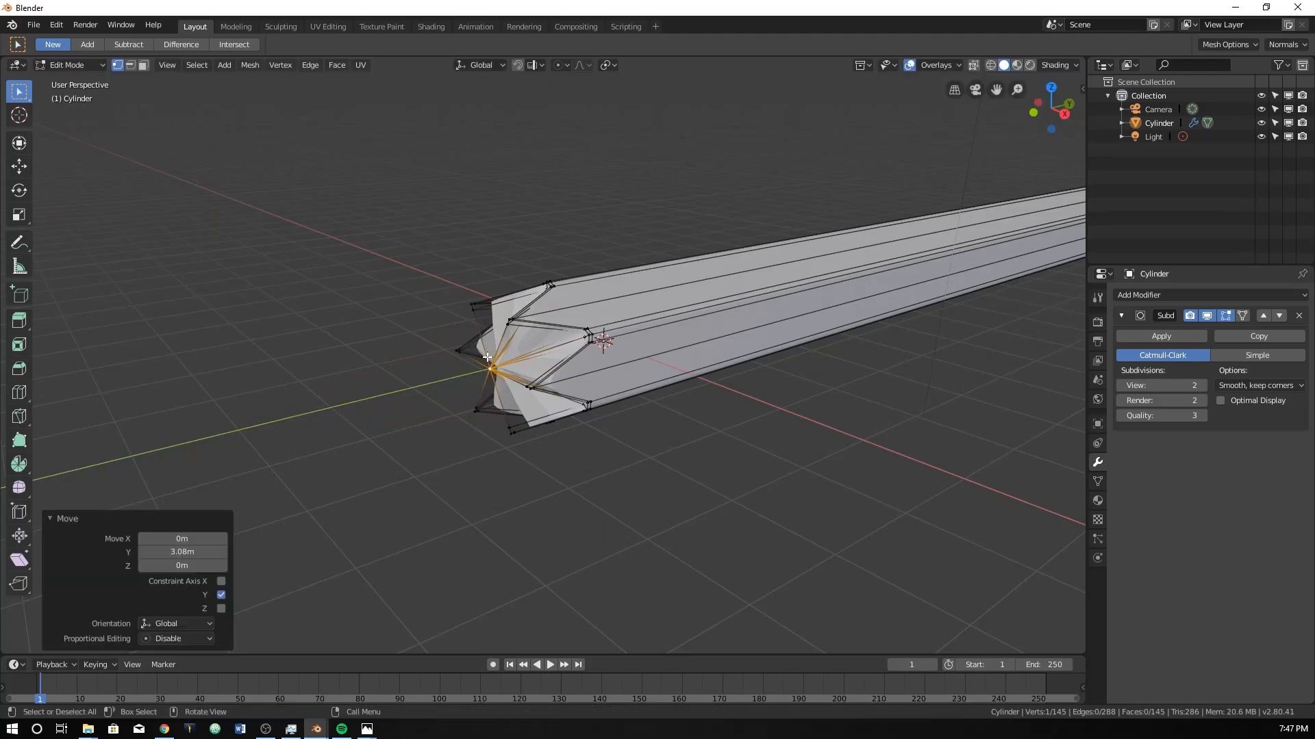
Grow the selection from the centre vertex to the 24 surrounding cap faces and extrude them outward along their normals.
{"action": "middle_click_drag", "start_coordinate": [507, 326], "coordinate": [556, 329]}
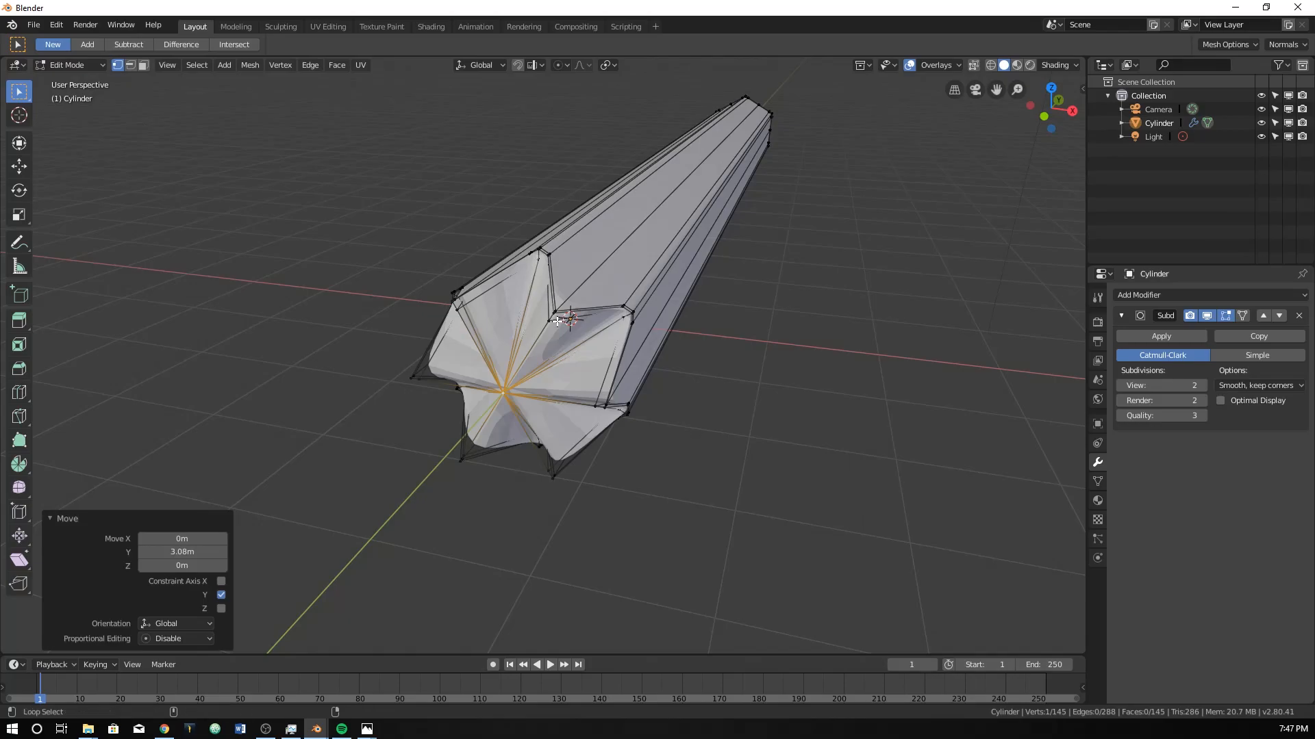
{"action": "key", "text": "ctrl+KP_Add"}
{"action": "middle_click_drag", "start_coordinate": [558, 323], "coordinate": [518, 283]}
{"action": "scroll", "coordinate": [519, 283], "scroll_direction": "up", "scroll_amount": 3}
{"action": "key", "text": "ctrl+KP_Subtract"}
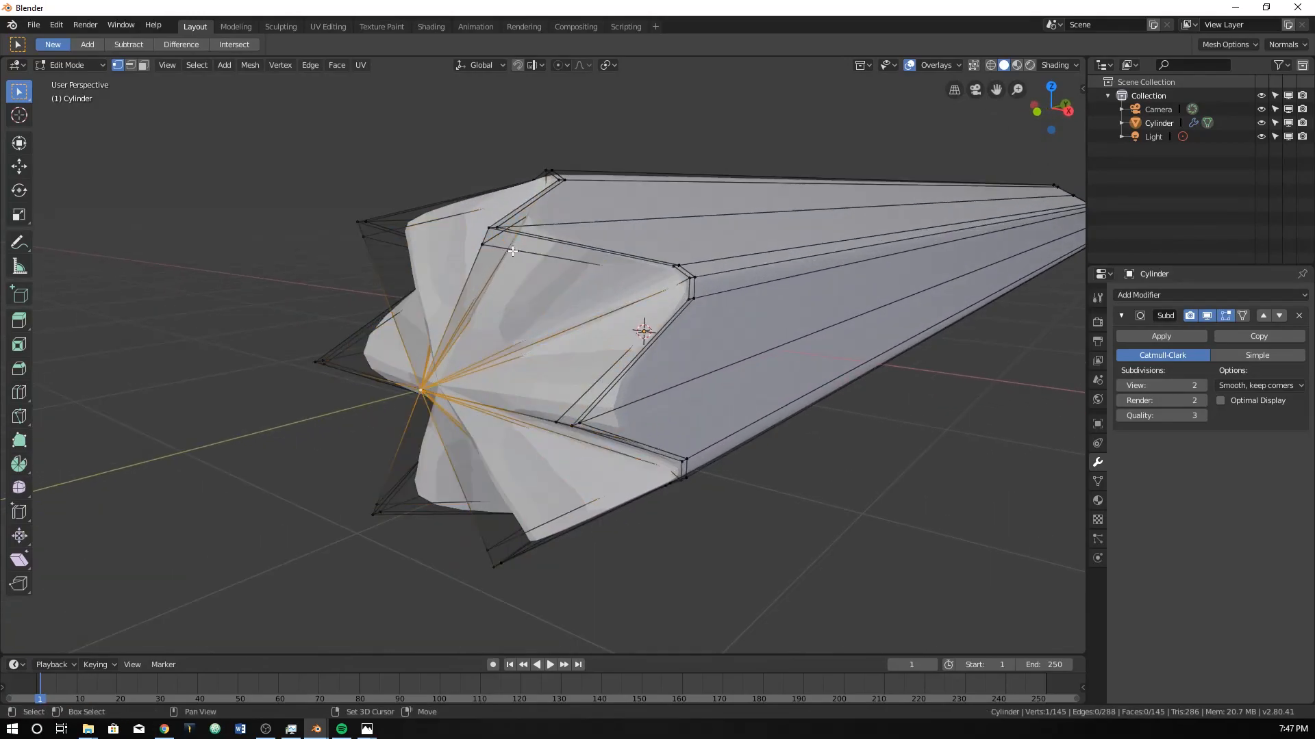
{"action": "key", "text": "ctrl+KP_Add"}
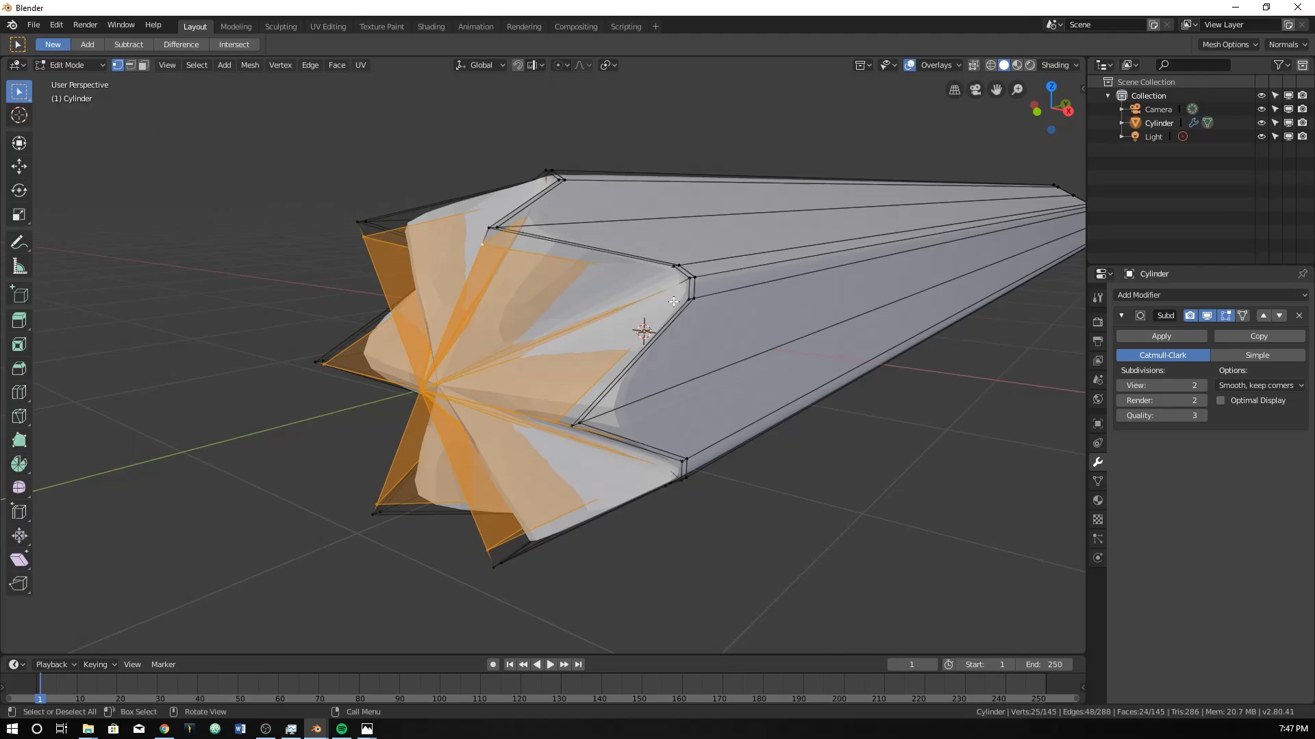
{"action": "mouse_move", "coordinate": [515, 399]}
{"action": "middle_mouse_down"}
{"action": "mouse_move", "coordinate": [447, 420]}
{"action": "mouse_move", "coordinate": [528, 393]}
{"action": "middle_mouse_up"}
{"action": "key", "text": "e"}
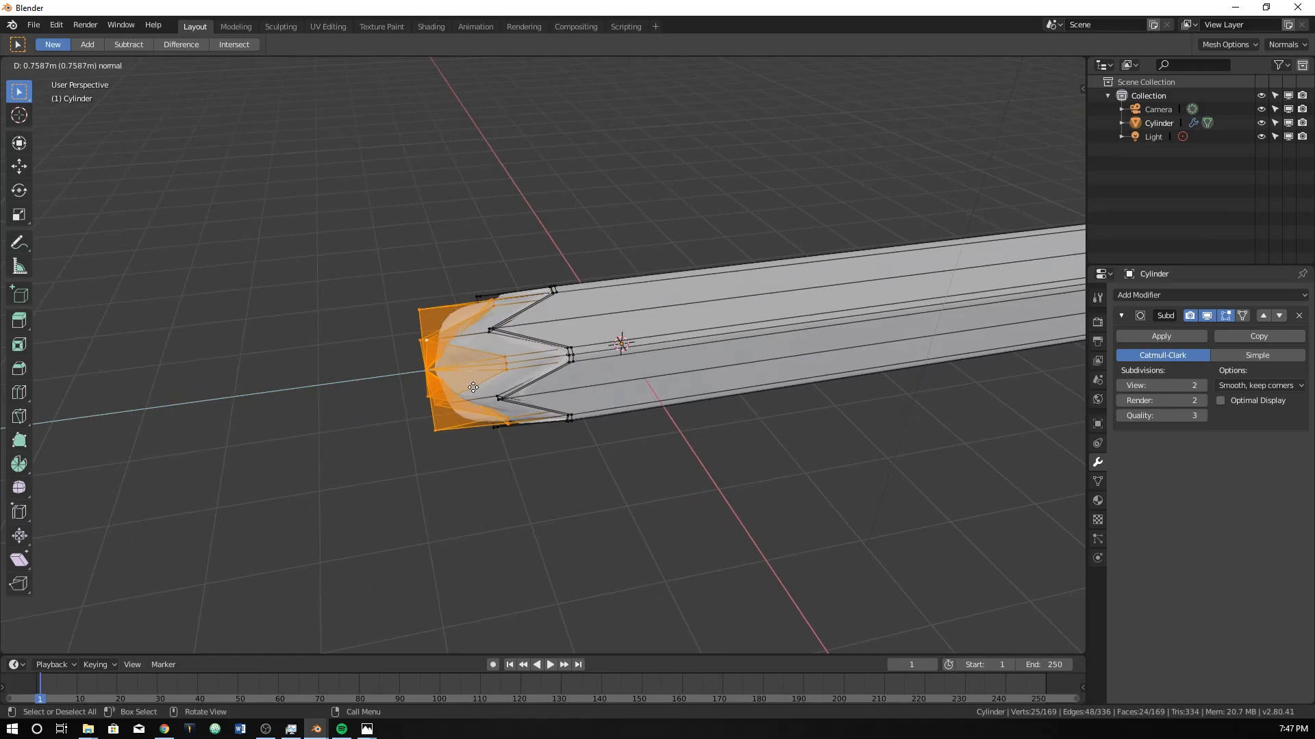
{"action": "left_click", "coordinate": [432, 398]}
{"action": "middle_click_drag", "start_coordinate": [432, 398], "coordinate": [480, 386]}
Move the extruded cap's centre vertex about -1.22 m along Y, plus a further -0.108 m.
{"action": "left_click", "coordinate": [413, 414]}
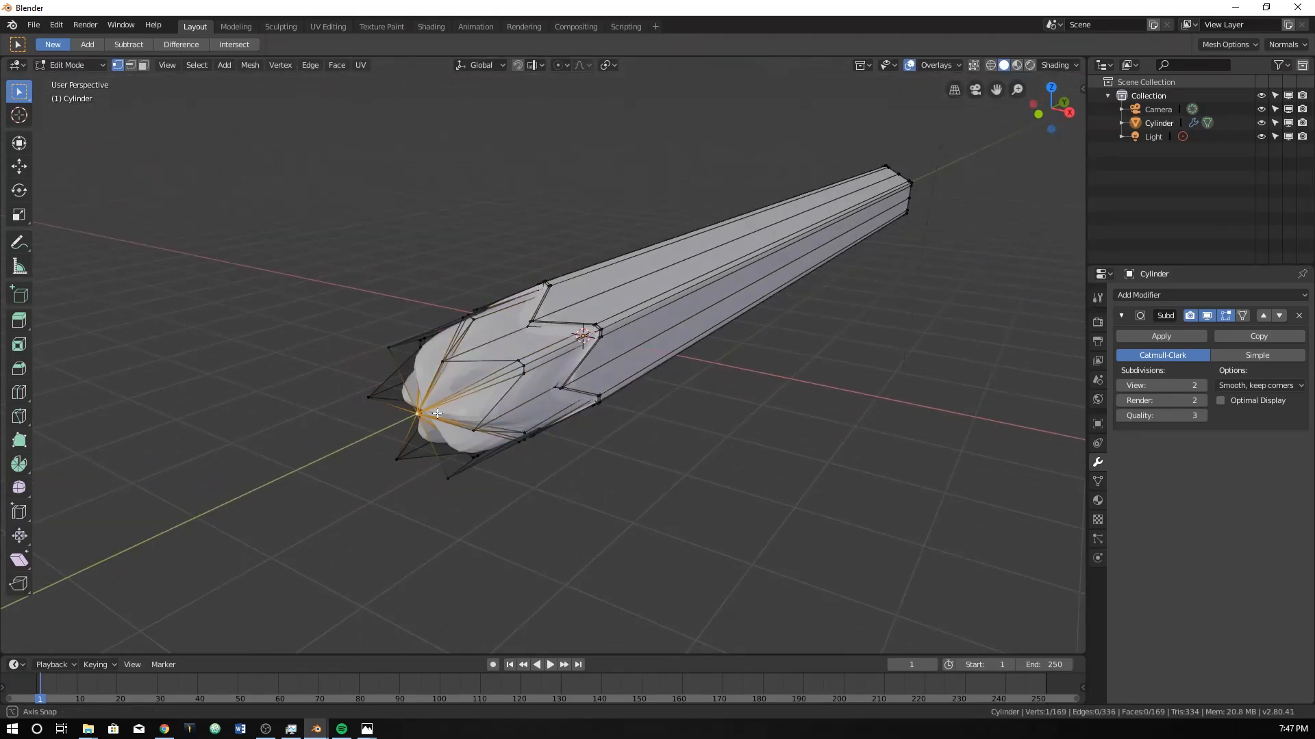
{"action": "middle_click_drag", "start_coordinate": [414, 414], "coordinate": [391, 411]}
{"action": "key", "text": "g"}
{"action": "key", "text": "y"}
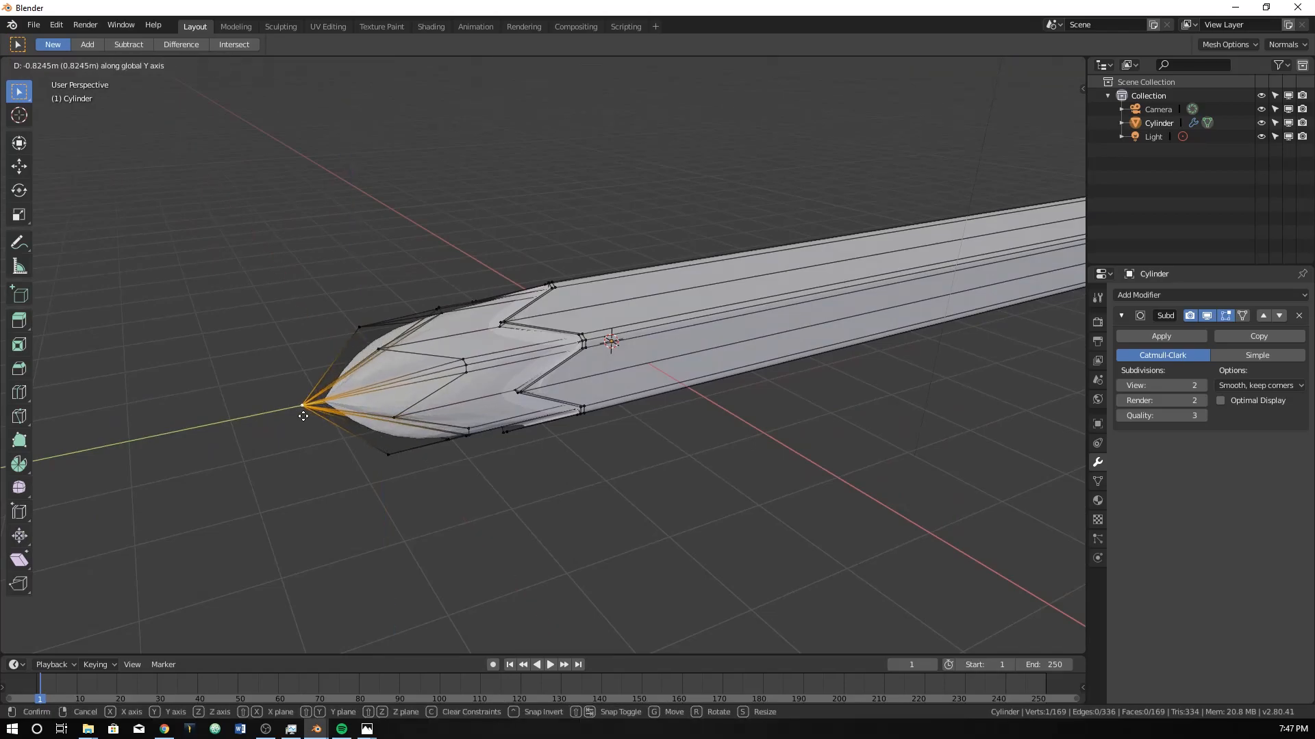
{"action": "left_click", "coordinate": [408, 408]}
{"action": "middle_click_drag", "start_coordinate": [408, 408], "coordinate": [374, 398]}
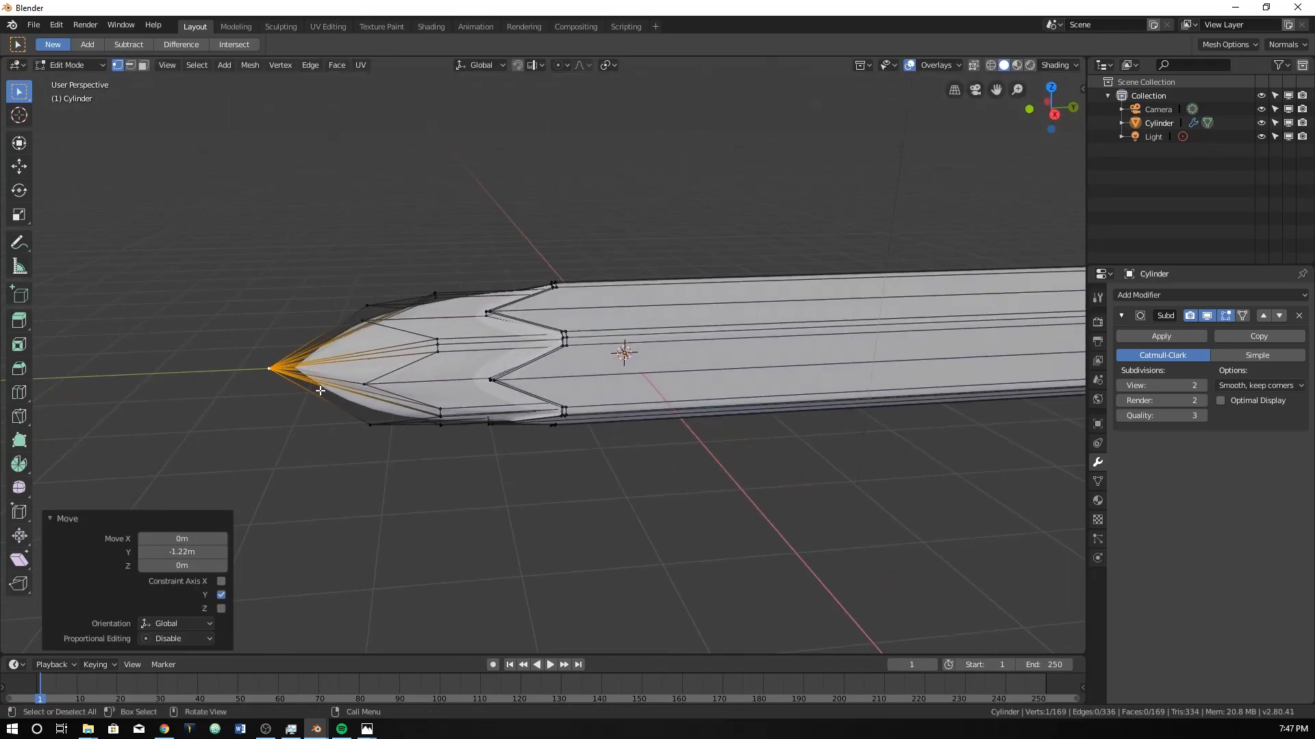
{"action": "key", "text": "g"}
{"action": "key", "text": "y"}
{"action": "left_click", "coordinate": [280, 380]}
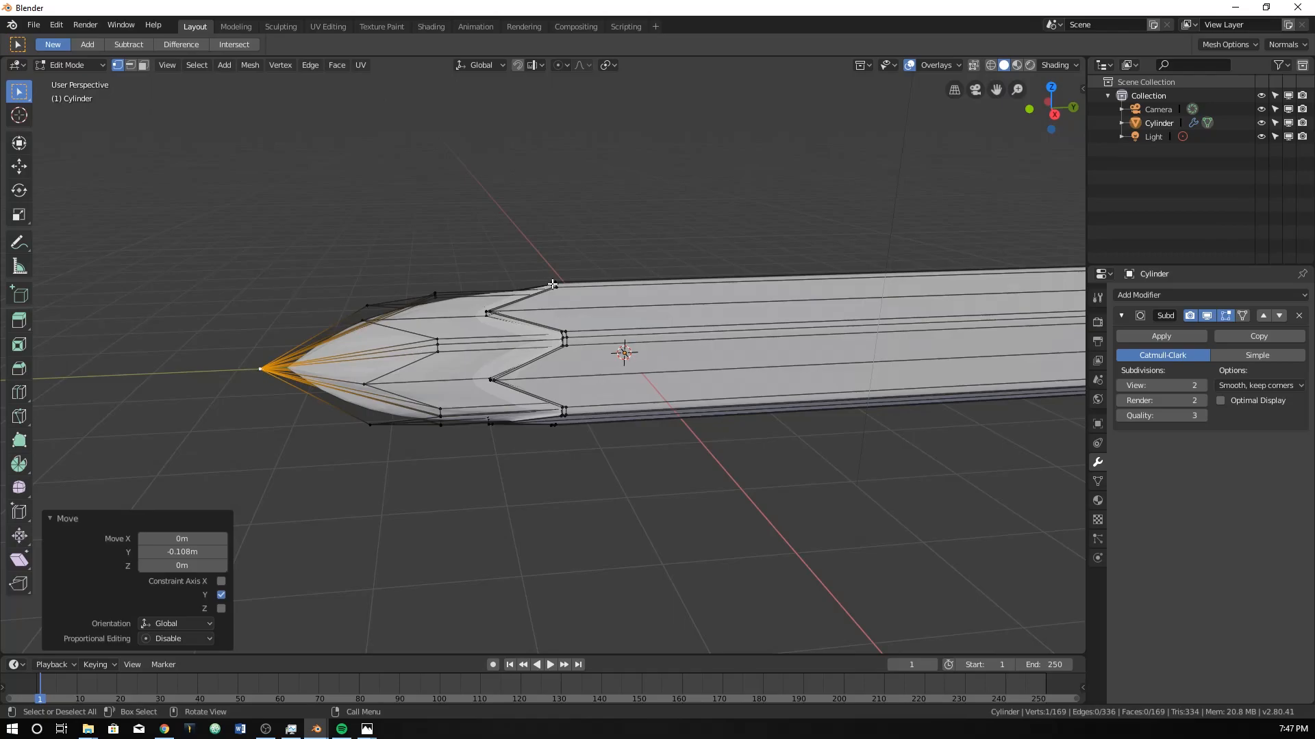
Select the extruded cap's 24-vertex edge loop around the tip vertex.
{"action": "key", "text": "z"}
{"action": "left_click", "coordinate": [264, 301]}
{"action": "left_click_drag", "start_coordinate": [342, 252], "coordinate": [445, 488]}
{"action": "middle_click_drag", "start_coordinate": [428, 458], "coordinate": [478, 492]}
{"action": "key", "text": "z"}
{"action": "key", "text": "z"}
{"action": "left_click", "coordinate": [577, 375]}
{"action": "left_click", "coordinate": [461, 399]}
{"action": "key", "text": "ctrl+z"}
{"action": "mouse_move", "coordinate": [434, 395]}
{"action": "middle_mouse_down"}
{"action": "mouse_move", "coordinate": [464, 445]}
{"action": "mouse_move", "coordinate": [549, 490]}
{"action": "mouse_move", "coordinate": [591, 380]}
{"action": "mouse_move", "coordinate": [645, 333]}
{"action": "mouse_move", "coordinate": [499, 302]}
{"action": "mouse_move", "coordinate": [479, 422]}
{"action": "mouse_move", "coordinate": [495, 436]}
{"action": "middle_mouse_up"}
{"action": "scroll", "coordinate": [495, 435], "scroll_direction": "up", "scroll_amount": 2}
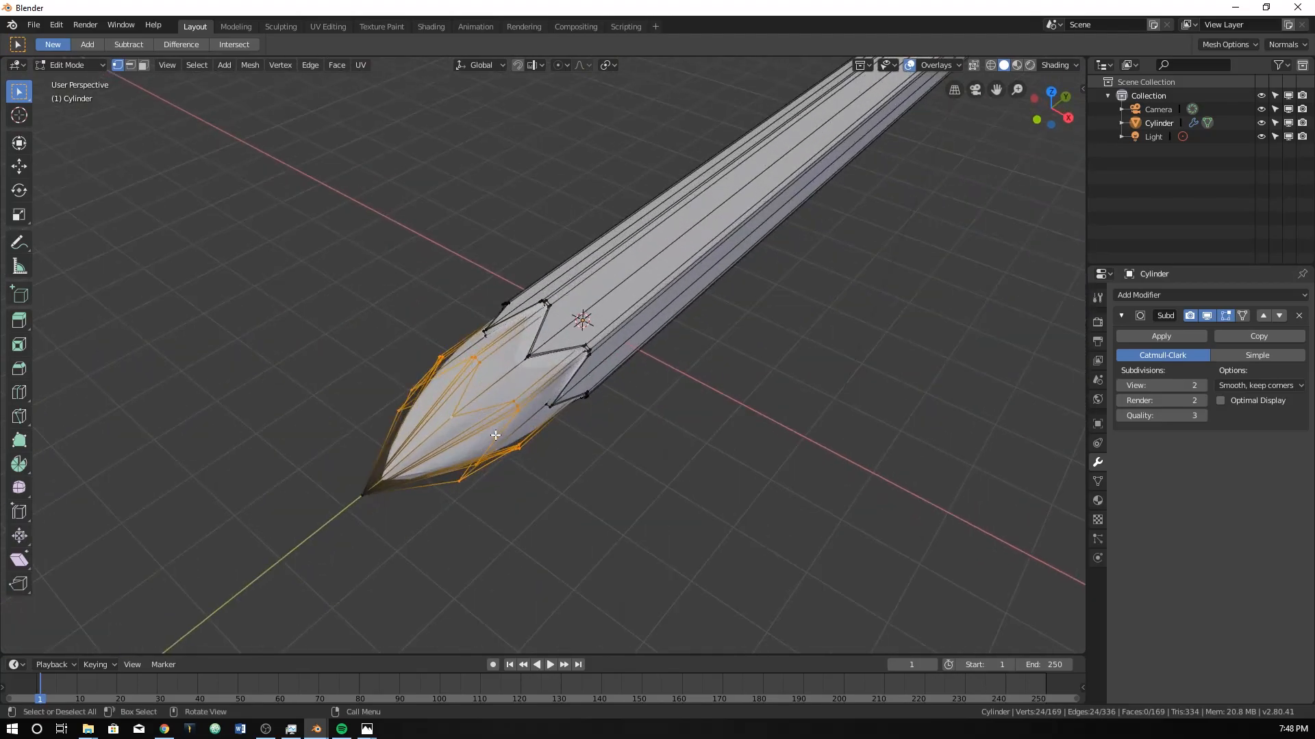
{"action": "scroll", "coordinate": [495, 435], "scroll_direction": "up", "scroll_amount": 2}
Edge-slide the selected loop by a factor of about 0.991, and slide it back close to the tip by about -0.91.
{"action": "key", "text": "g"}
{"action": "key", "text": "g"}
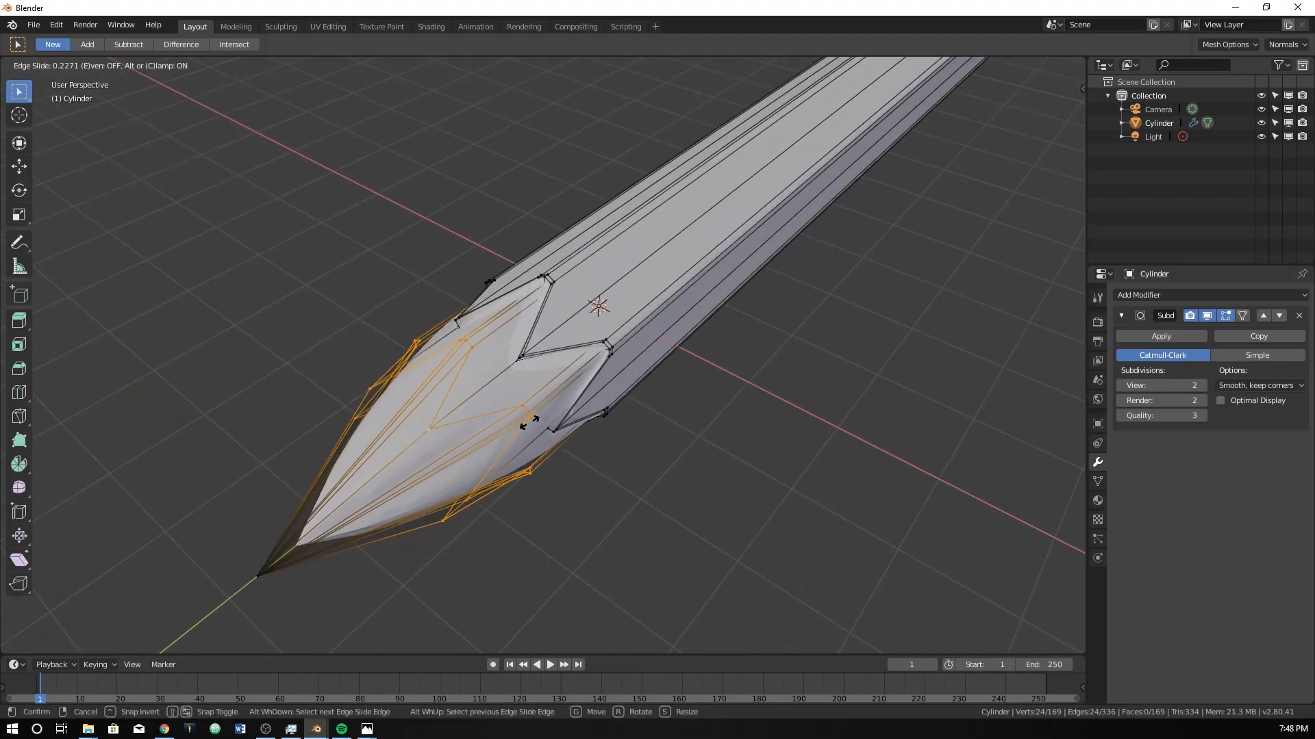
{"action": "left_click", "coordinate": [636, 368]}
{"action": "key", "text": "g"}
{"action": "key", "text": "g"}
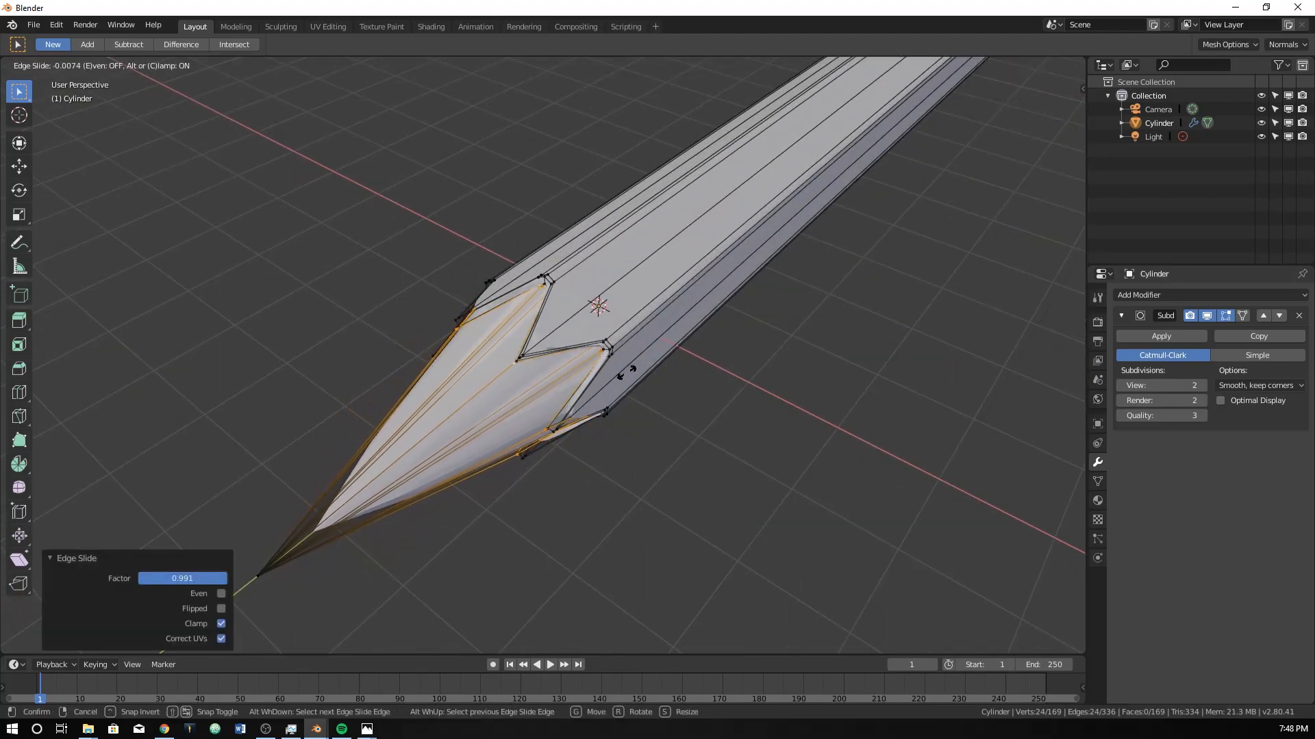
{"action": "left_click", "coordinate": [478, 449]}
Inspect the straightened cone in Object Mode from perspective and in the right orthographic view.
{"action": "key", "text": "Tab"}
{"action": "scroll", "coordinate": [480, 458], "scroll_direction": "down", "scroll_amount": 3}
{"action": "middle_click_drag", "start_coordinate": [469, 462], "coordinate": [577, 412]}
{"action": "scroll", "coordinate": [520, 372], "scroll_direction": "up", "scroll_amount": 1}
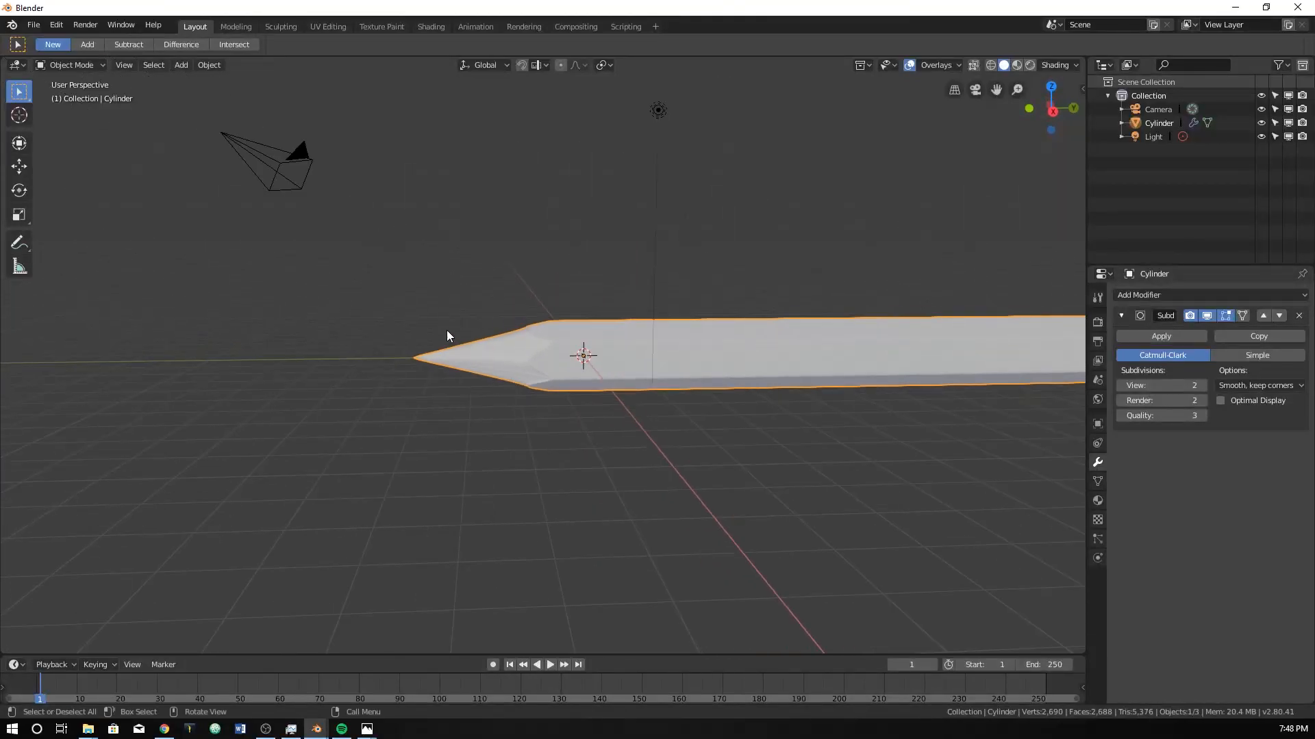
{"action": "middle_click_drag", "start_coordinate": [442, 360], "coordinate": [468, 385]}
{"action": "key", "text": "KP_3"}
{"action": "scroll", "coordinate": [401, 360], "scroll_direction": "up", "scroll_amount": 2}
{"action": "scroll", "coordinate": [400, 360], "scroll_direction": "up", "scroll_amount": 3}
Select the vertices at the very tip in wireframe shading and move them farther from the body to lengthen the point.
{"action": "key", "text": "Tab"}
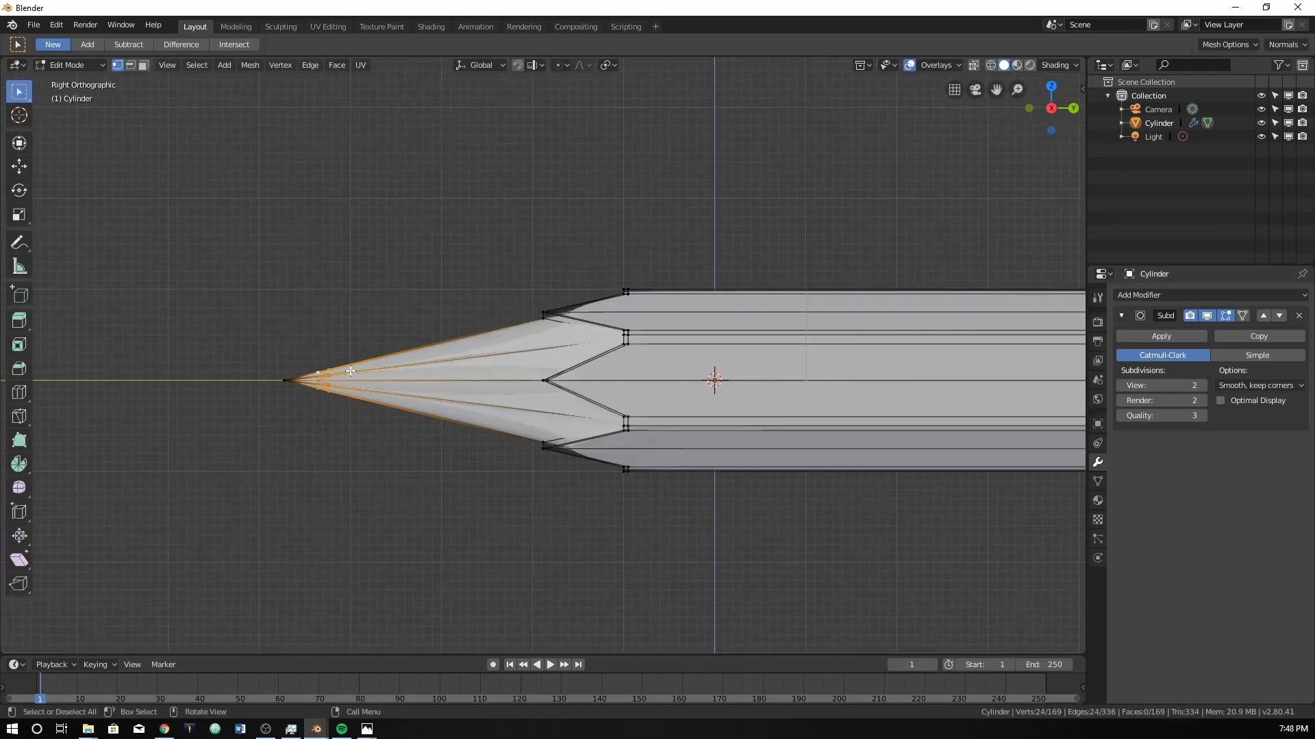
{"action": "left_click_drag", "start_coordinate": [267, 387], "coordinate": [353, 449]}
{"action": "key", "text": "z"}
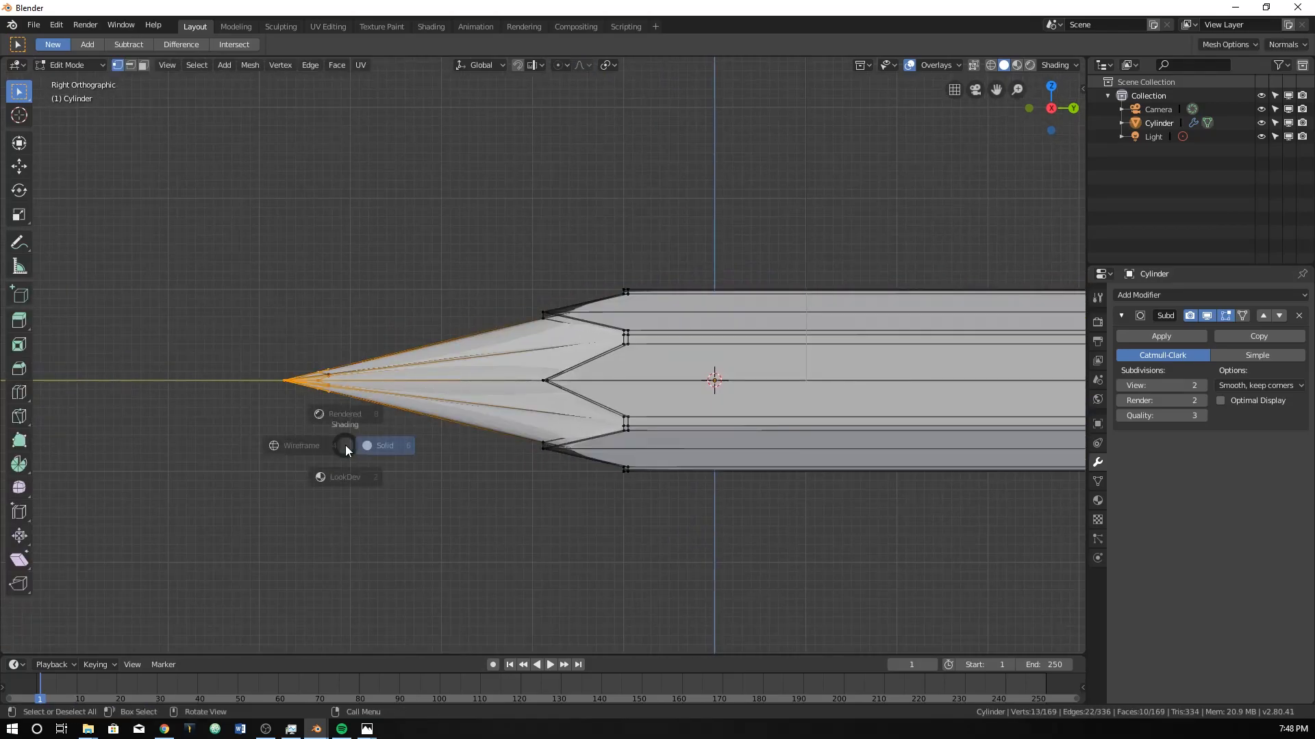
{"action": "left_click", "coordinate": [275, 391]}
{"action": "key", "text": "g"}
{"action": "left_click", "coordinate": [243, 438]}
Examine the whole sharpened pencil in Object Mode with solid shading, including the right orthographic view.
{"action": "key", "text": "Tab"}
{"action": "scroll", "coordinate": [277, 426], "scroll_direction": "down", "scroll_amount": 4}
{"action": "middle_click_drag", "start_coordinate": [277, 425], "coordinate": [321, 448]}
{"action": "key", "text": "z"}
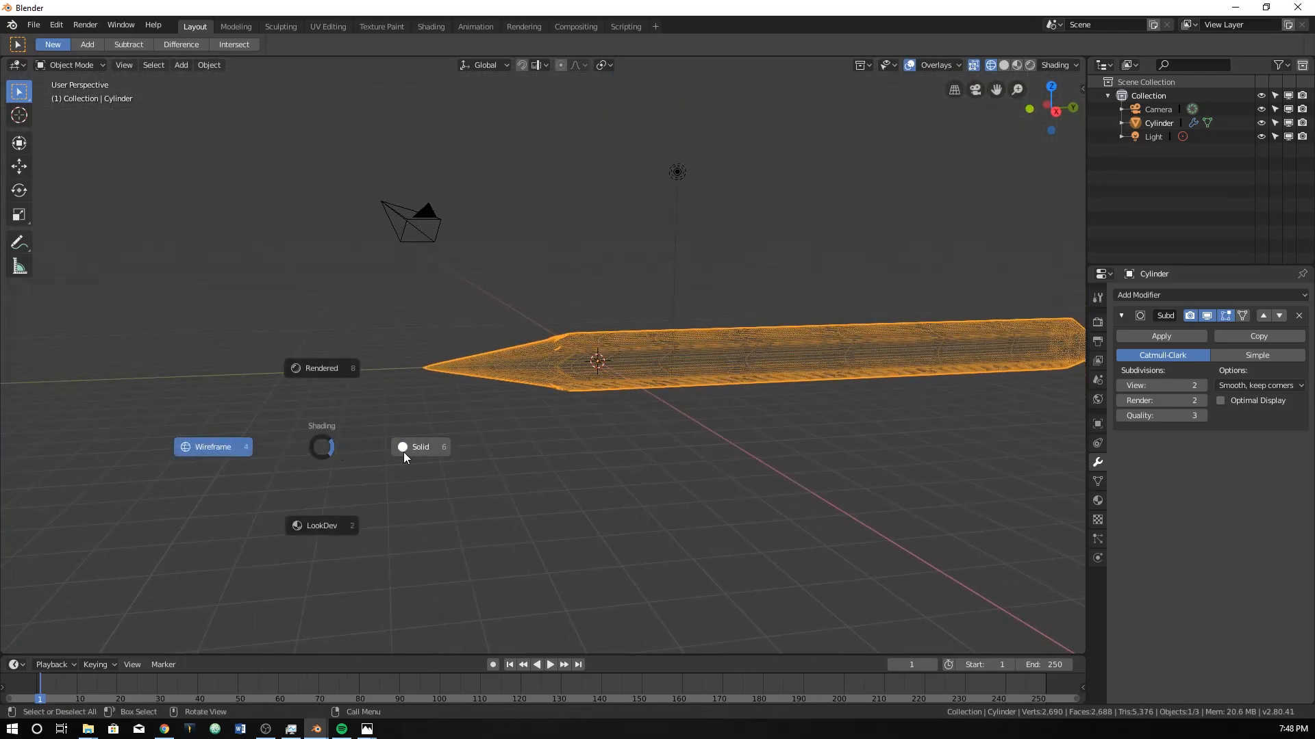
{"action": "left_click", "coordinate": [408, 450]}
{"action": "scroll", "coordinate": [480, 472], "scroll_direction": "down", "scroll_amount": 5}
{"action": "mouse_move", "coordinate": [508, 488]}
{"action": "middle_mouse_down"}
{"action": "mouse_move", "coordinate": [590, 470]}
{"action": "mouse_move", "coordinate": [535, 516]}
{"action": "mouse_move", "coordinate": [516, 478]}
{"action": "mouse_move", "coordinate": [597, 373]}
{"action": "mouse_move", "coordinate": [471, 376]}
{"action": "mouse_move", "coordinate": [517, 309]}
{"action": "middle_mouse_up"}
{"action": "scroll", "coordinate": [471, 373], "scroll_direction": "up", "scroll_amount": 5}
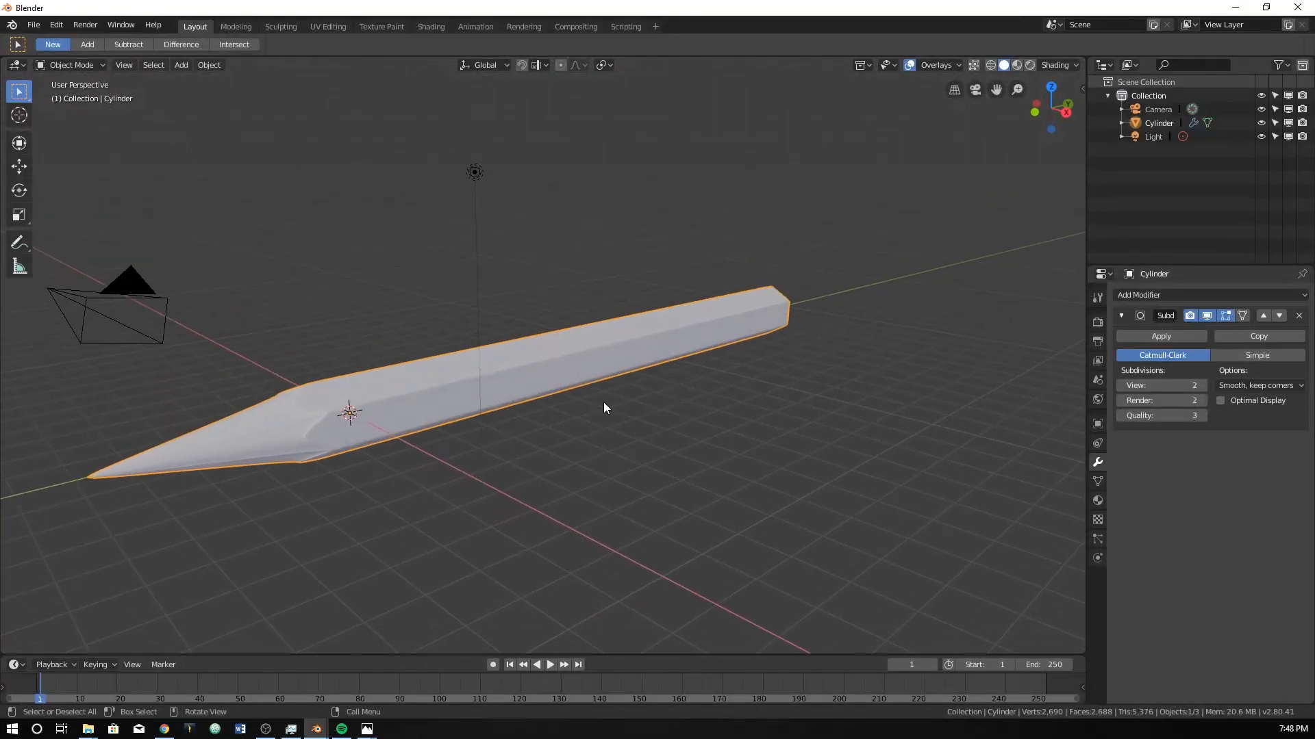
{"action": "middle_click_drag", "start_coordinate": [409, 386], "coordinate": [490, 307]}
{"action": "key", "text": "KP_3"}
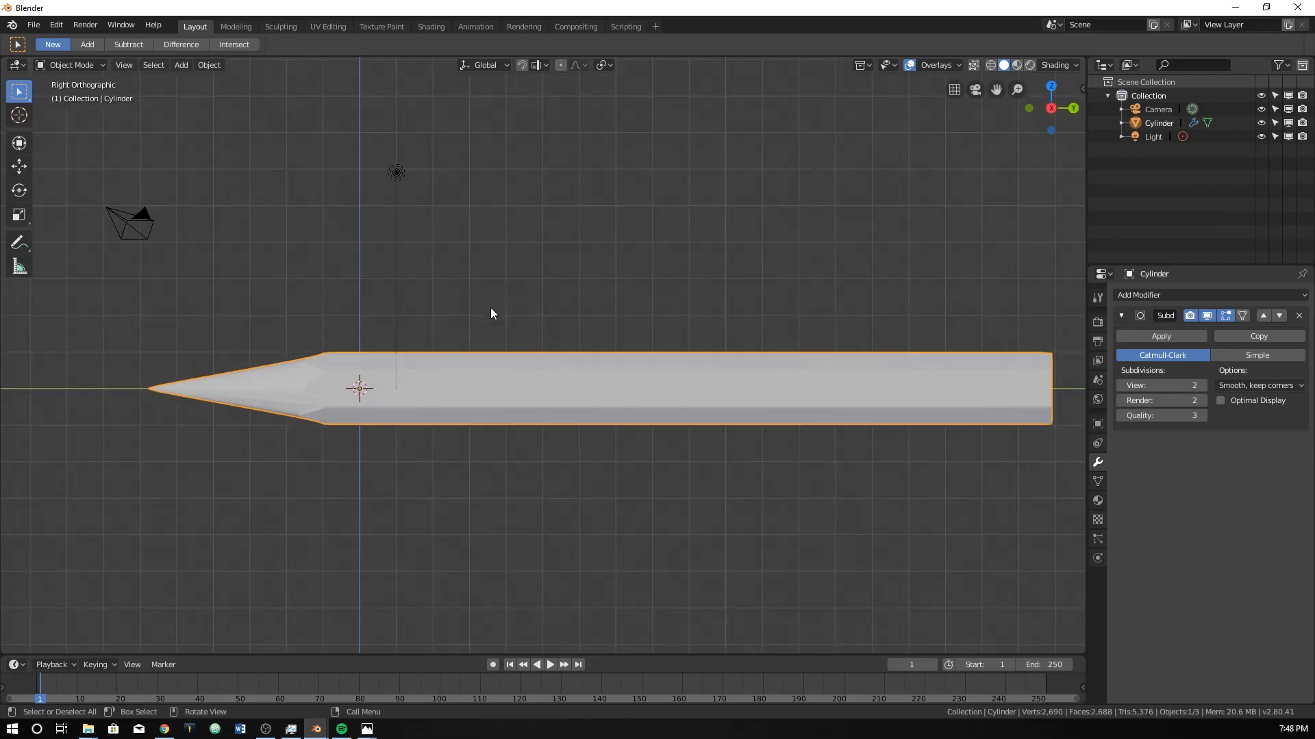
Add a six-sided cylinder mesh at the origin and rotate it 90° in the right orthographic view.
{"action": "mouse_move", "coordinate": [749, 235]}
{"action": "middle_mouse_down", "text": "shift"}
{"action": "mouse_move", "coordinate": [625, 289]}
{"action": "mouse_move", "coordinate": [605, 321]}
{"action": "middle_mouse_up", "text": "shift"}
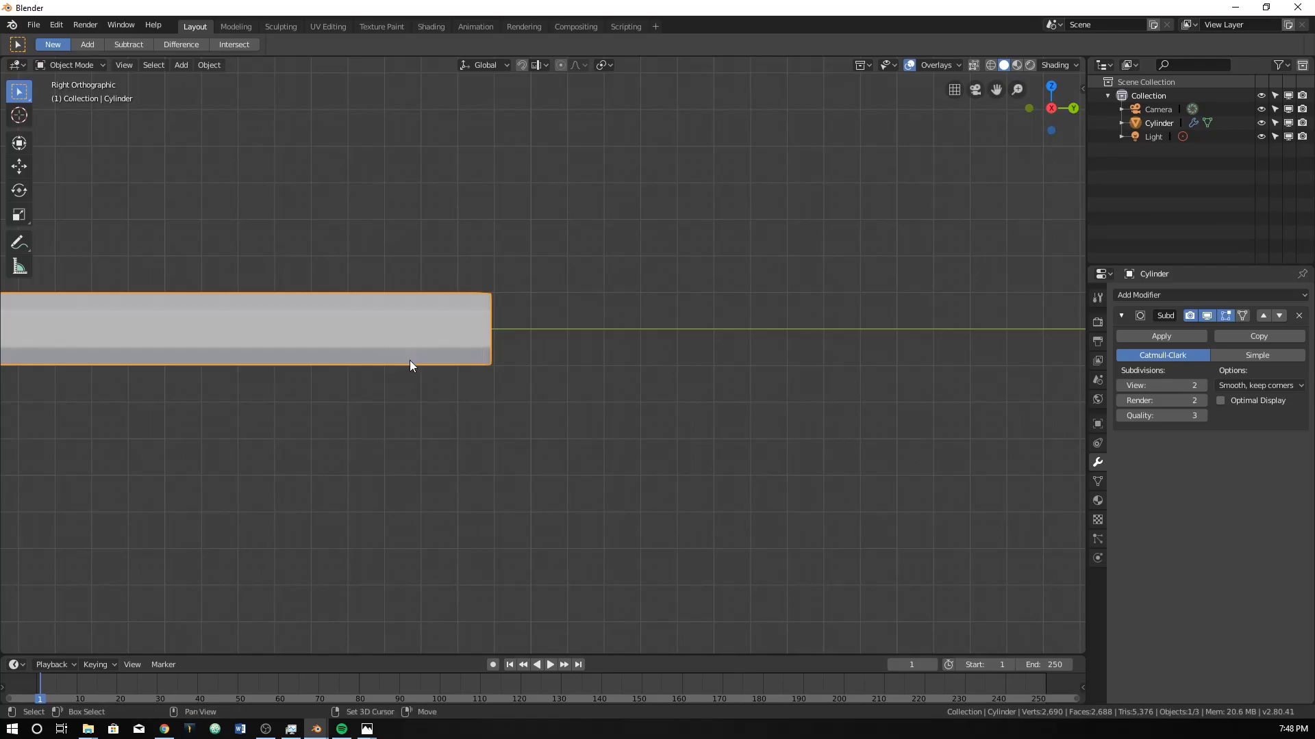
{"action": "key", "text": "shift+a"}
{"action": "mouse_move", "coordinate": [411, 361]}
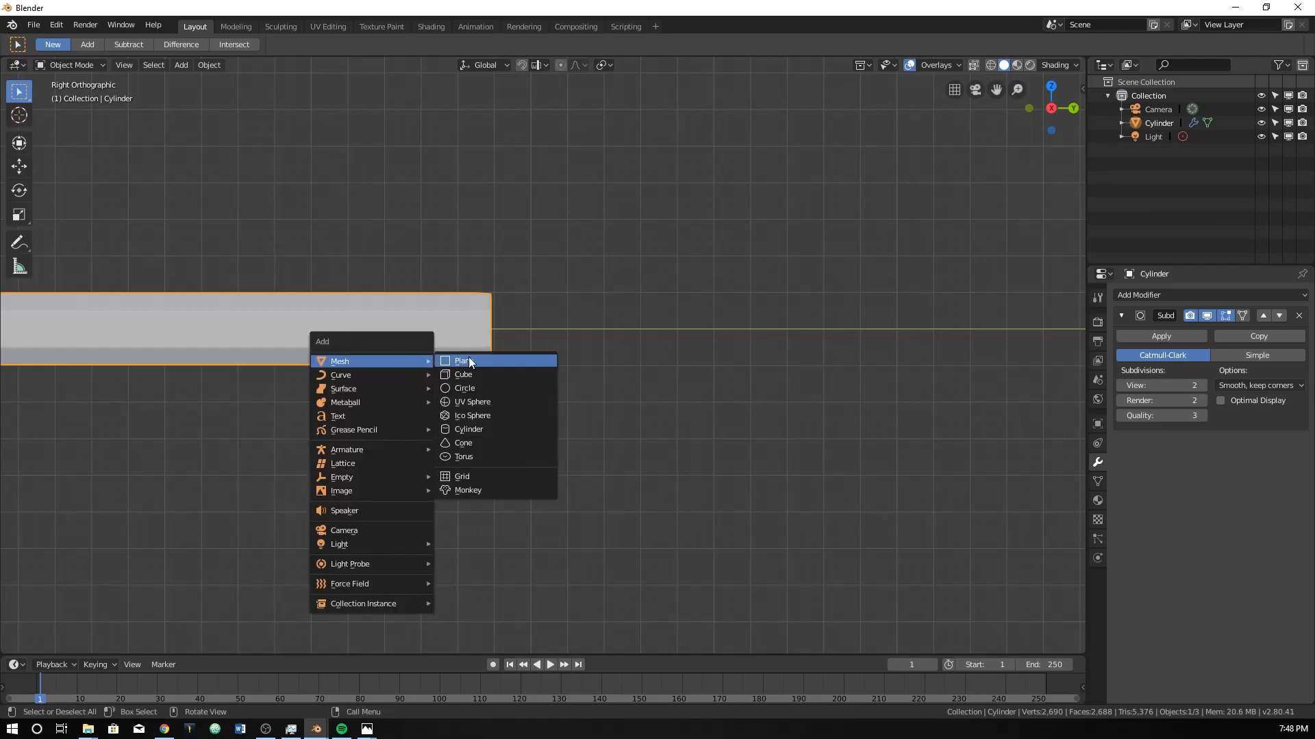
{"action": "left_click", "coordinate": [475, 428]}
{"action": "scroll", "coordinate": [460, 400], "scroll_direction": "down", "scroll_amount": 5}
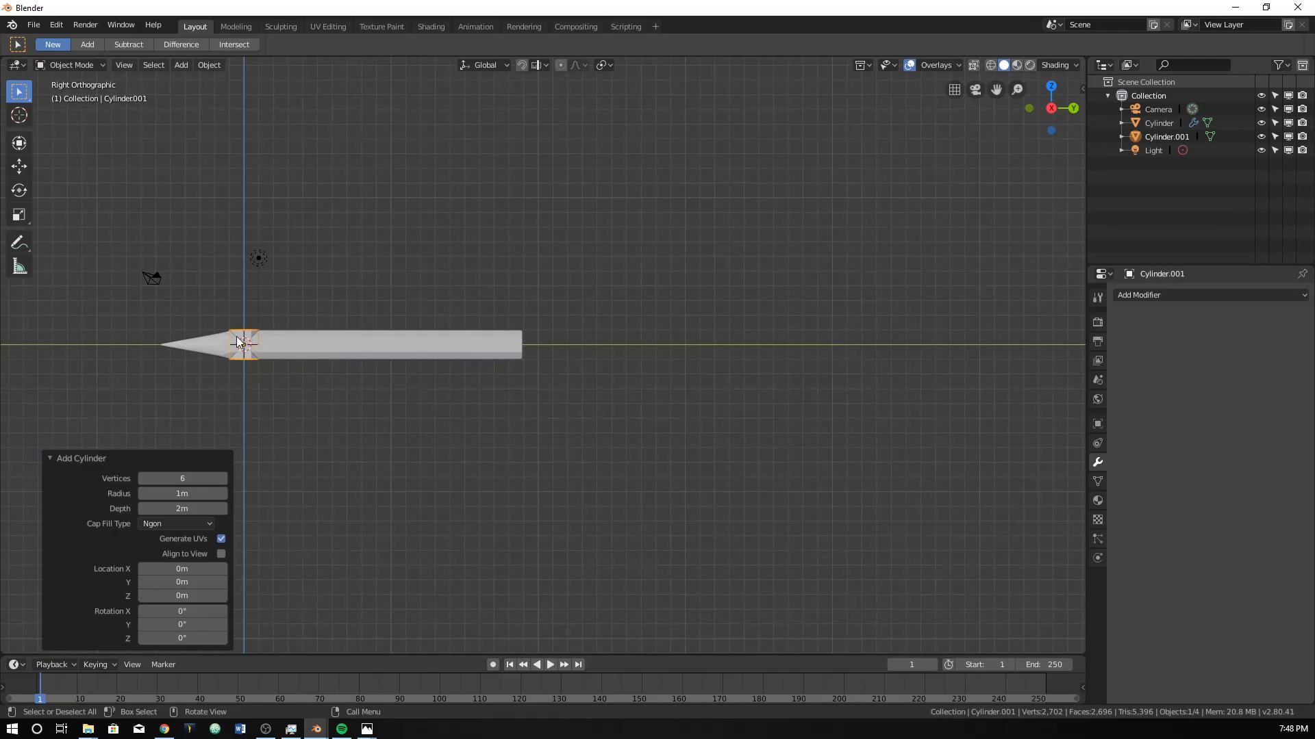
{"action": "scroll", "coordinate": [244, 362], "scroll_direction": "up", "scroll_amount": 4}
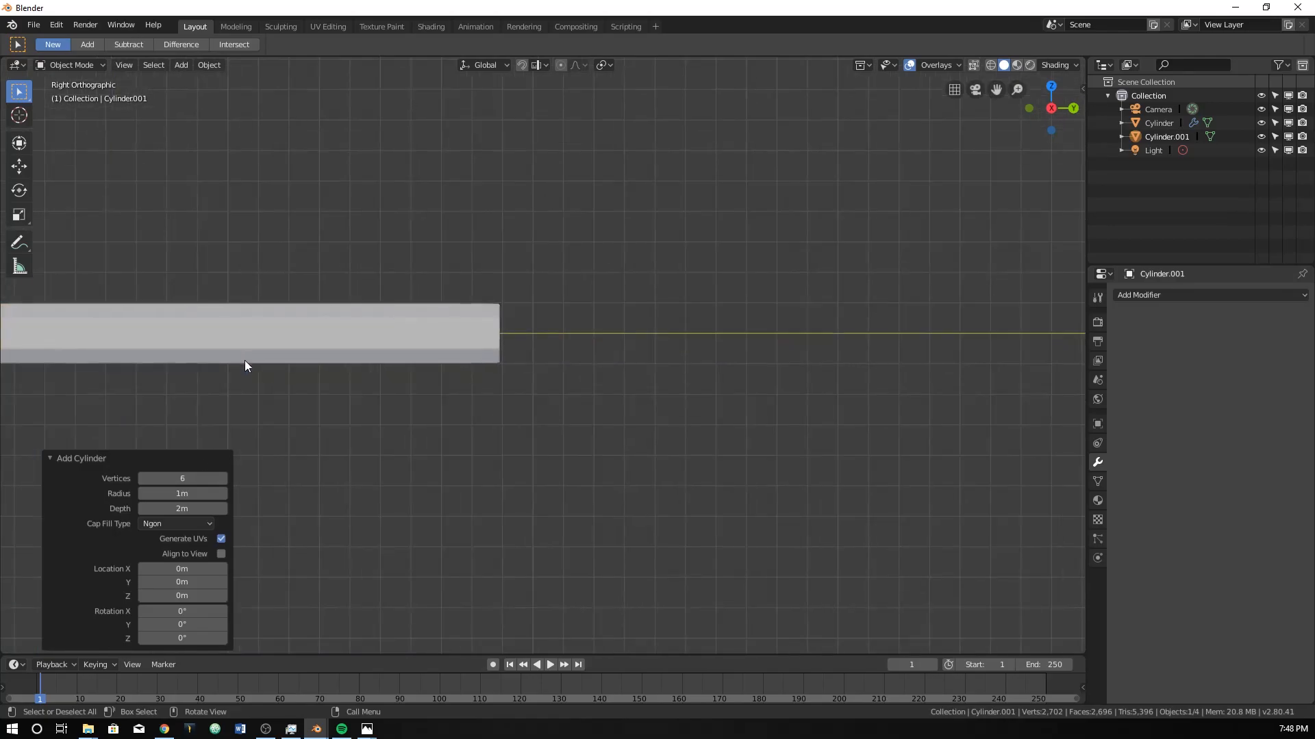
{"action": "scroll", "coordinate": [331, 355], "scroll_direction": "down", "scroll_amount": 3}
{"action": "key", "text": "r"}
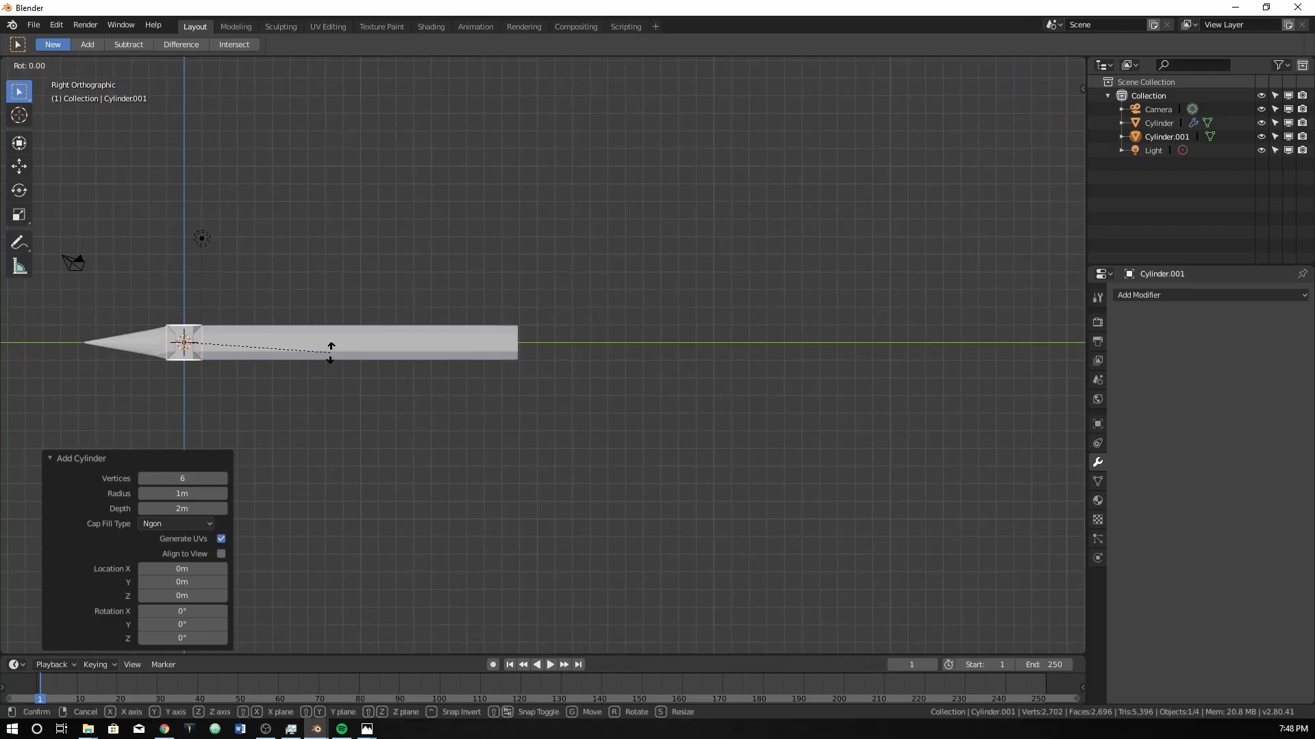
{"action": "key", "text": "Return"}
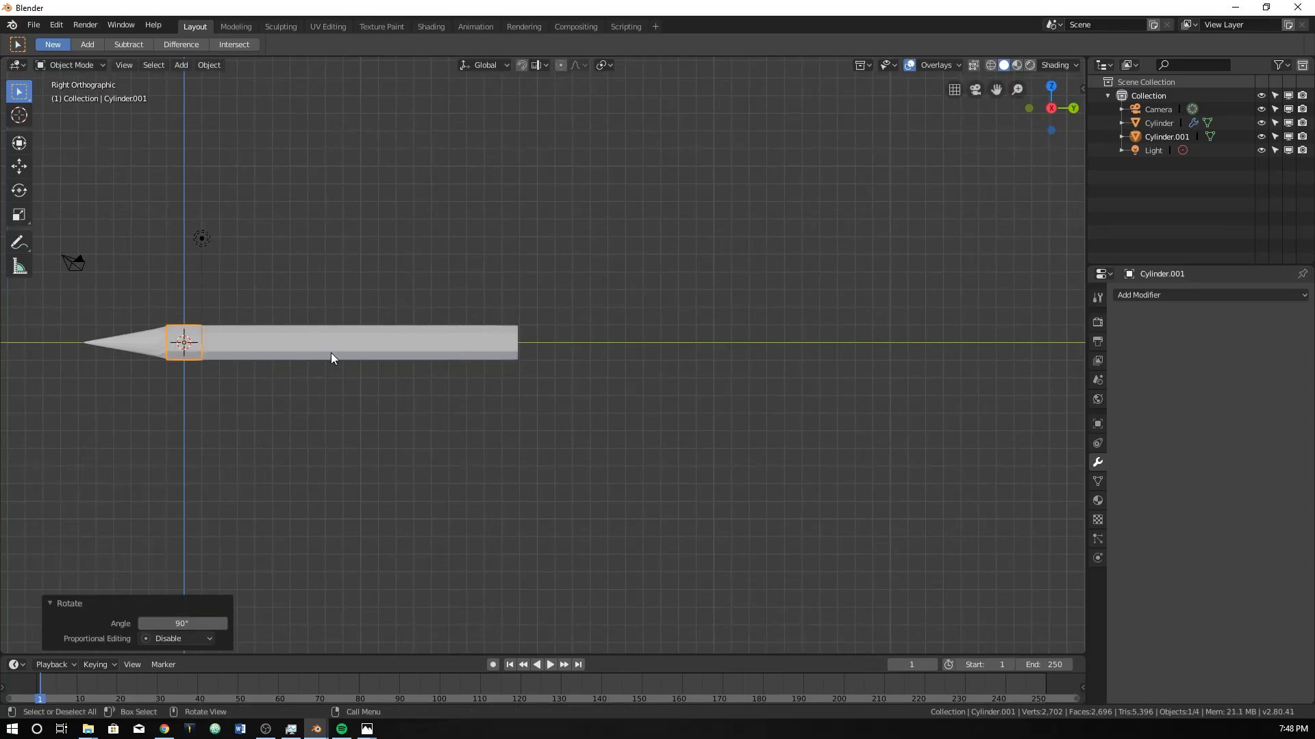
Move the new cylinder about 20.2 m along Y, just beyond the pencil's blunt end, and add a Subdivision Surface modifier to it.
{"action": "key", "text": "g"}
{"action": "key", "text": "y"}
{"action": "left_click", "coordinate": [536, 331]}
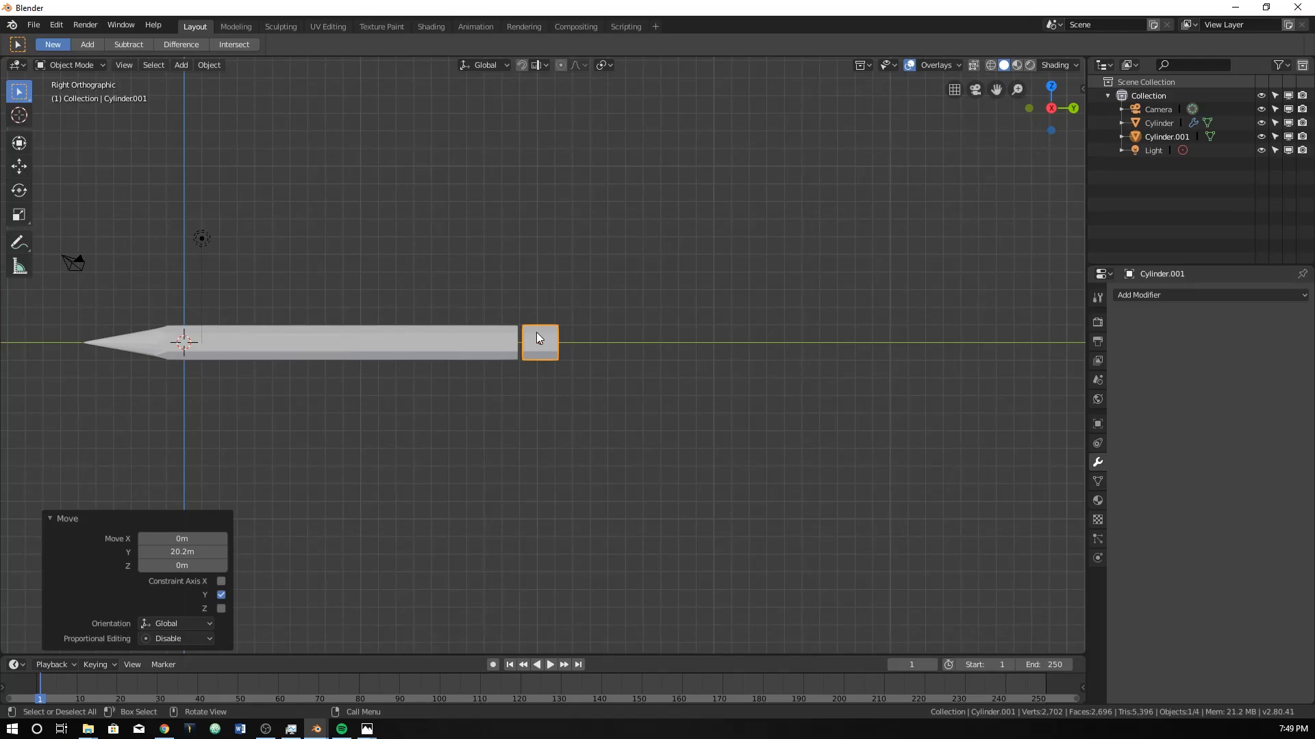
{"action": "scroll", "coordinate": [537, 331], "scroll_direction": "up", "scroll_amount": 10}
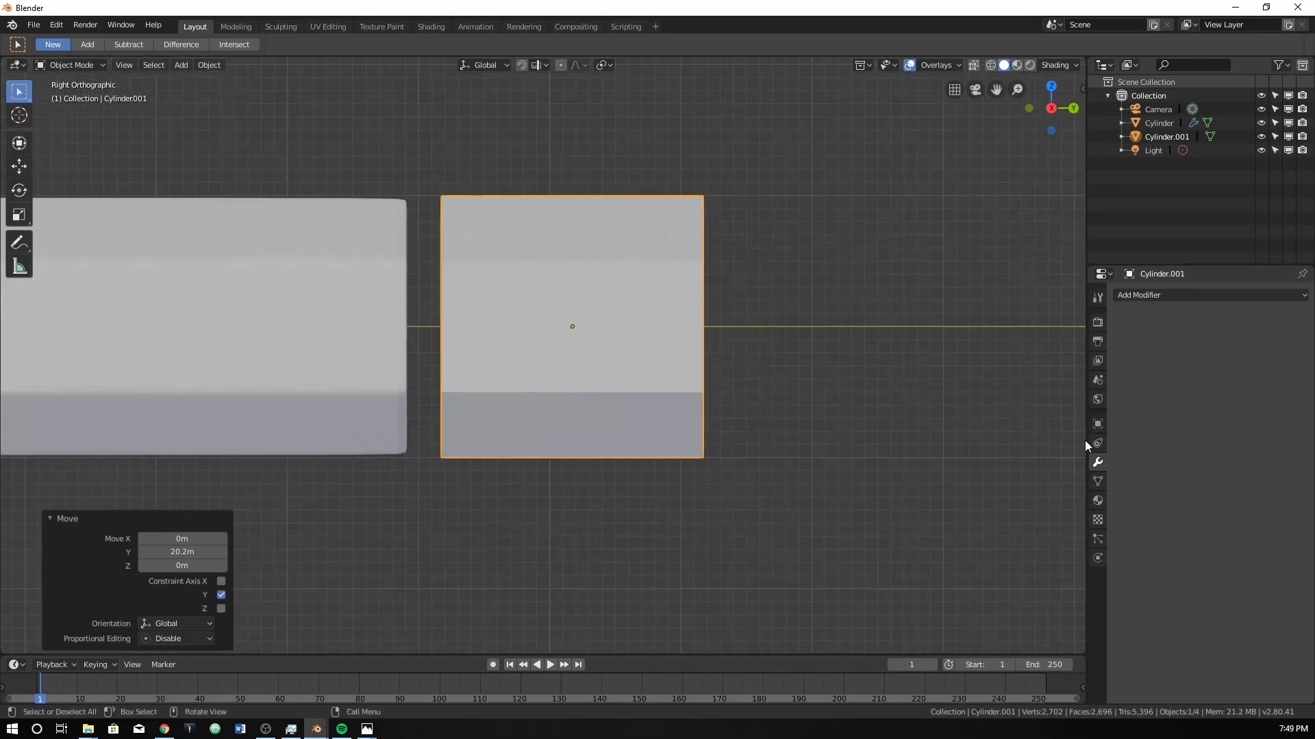
{"action": "left_click", "coordinate": [1147, 298]}
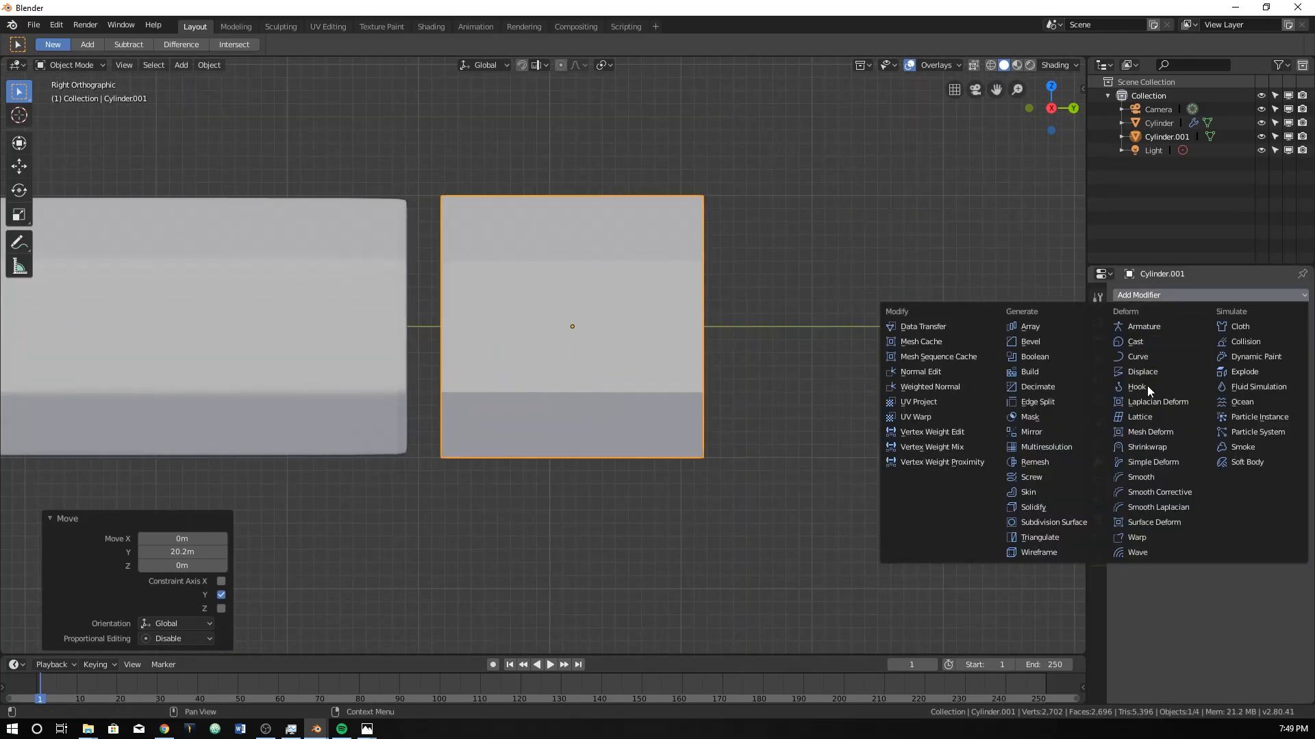
{"action": "left_click", "coordinate": [1089, 523]}
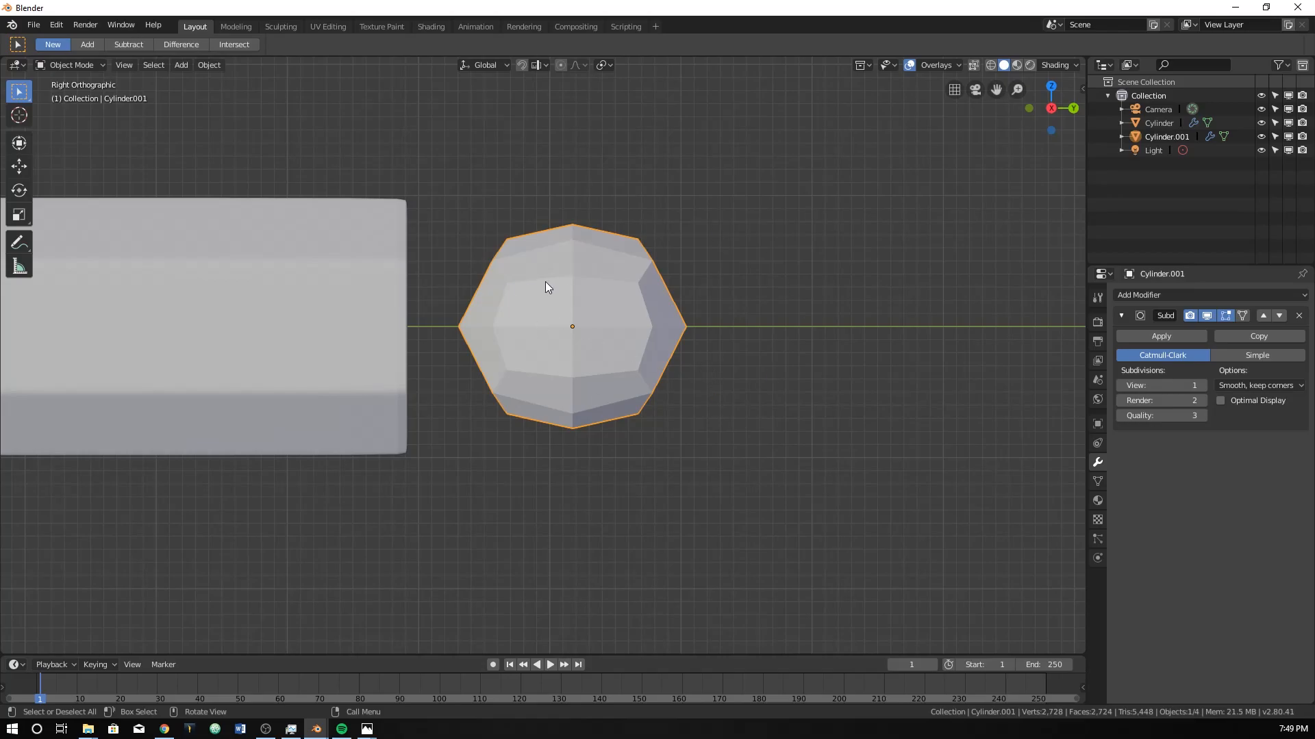
In Edit Mode, add a loop cut near each end of the new cylinder, with slide factors of about 0.974 and -0.984.
{"action": "key", "text": "Tab"}
{"action": "key", "text": "ctrl+r"}
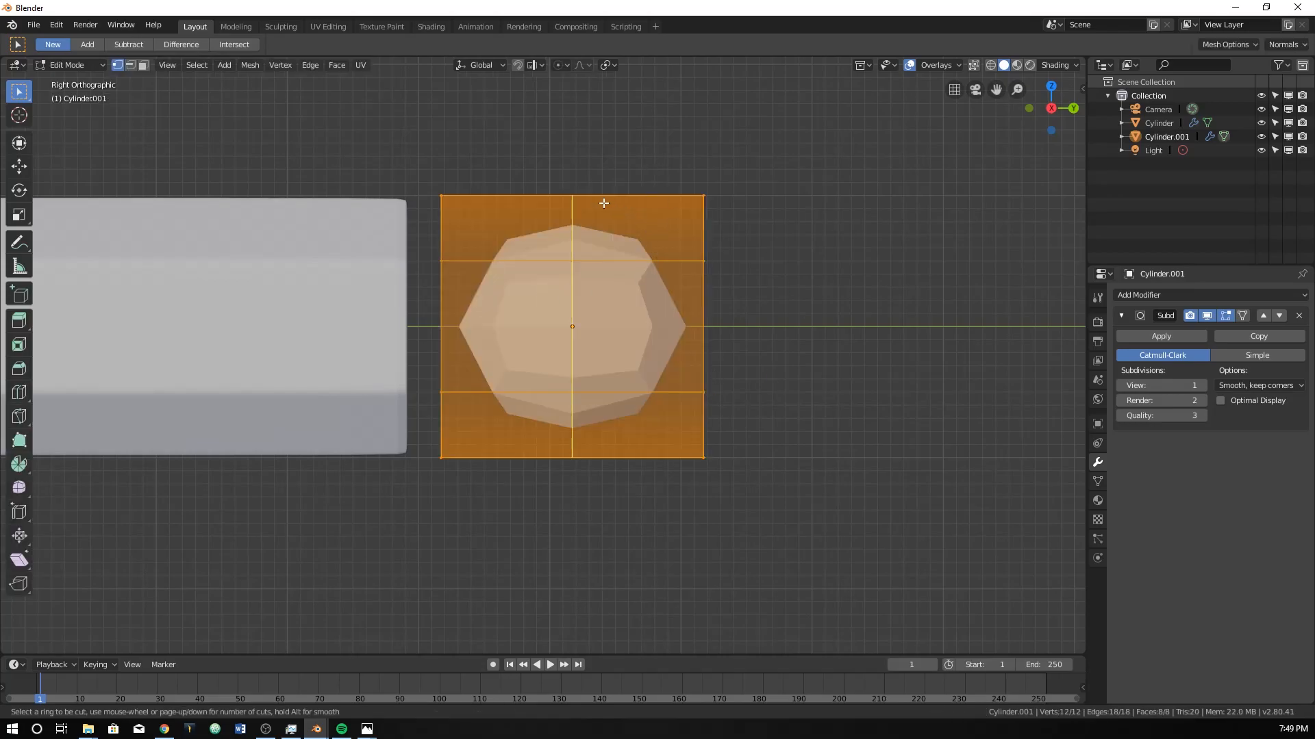
{"action": "left_click", "coordinate": [591, 200]}
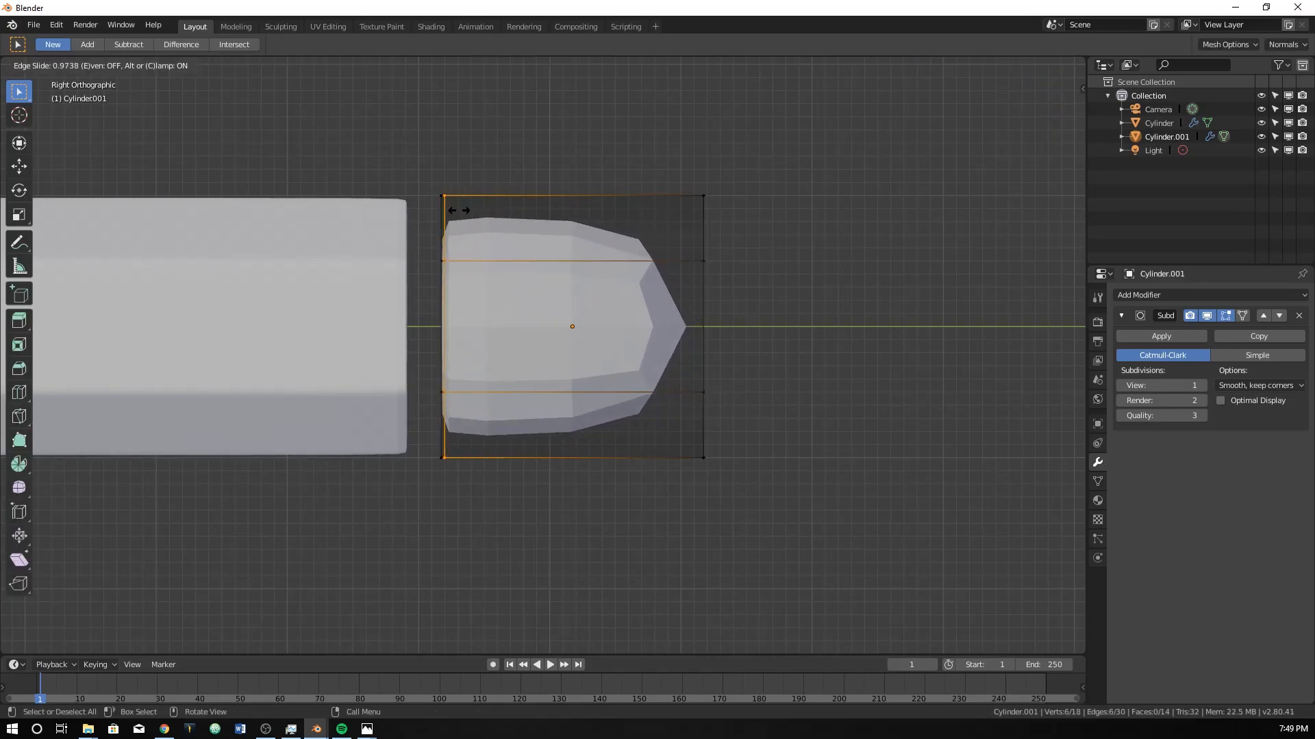
{"action": "left_click", "coordinate": [459, 210]}
{"action": "key", "text": "ctrl+r"}
{"action": "left_click", "coordinate": [597, 217]}
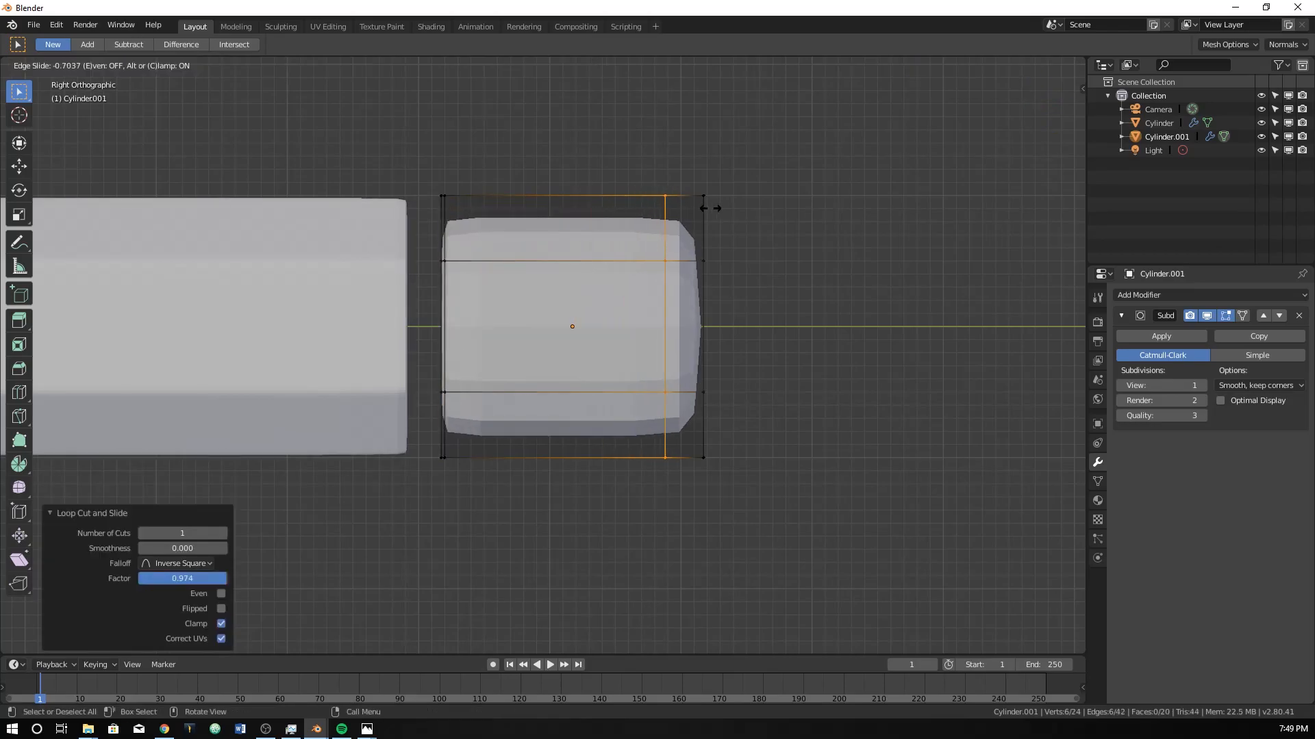
{"action": "left_click", "coordinate": [743, 205]}
Select the cylinder's end vertices facing the pencil in wireframe shading, extrude them in place and scale the new face slightly inward.
{"action": "left_click_drag", "start_coordinate": [424, 156], "coordinate": [434, 388]}
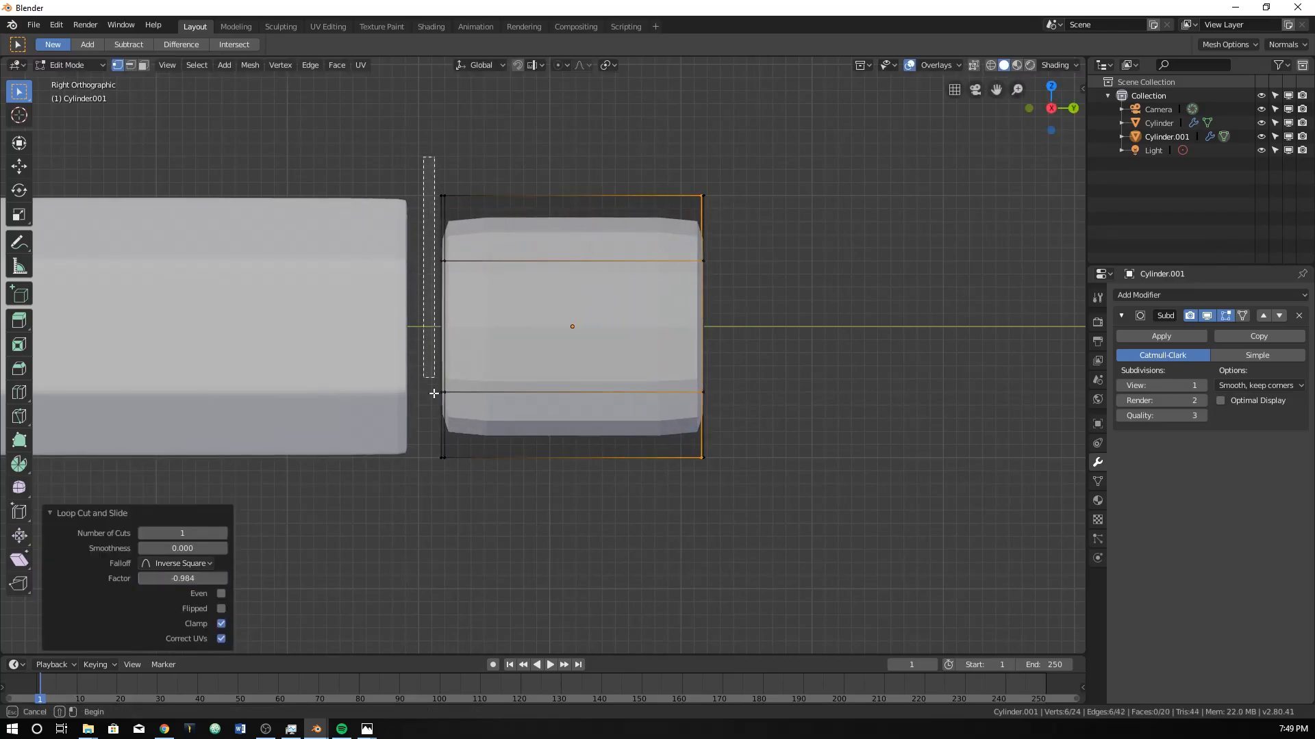
{"action": "left_click_drag", "start_coordinate": [441, 482], "coordinate": [442, 483]}
{"action": "key", "text": "z"}
{"action": "left_click", "coordinate": [360, 455]}
{"action": "left_click_drag", "start_coordinate": [417, 151], "coordinate": [443, 514]}
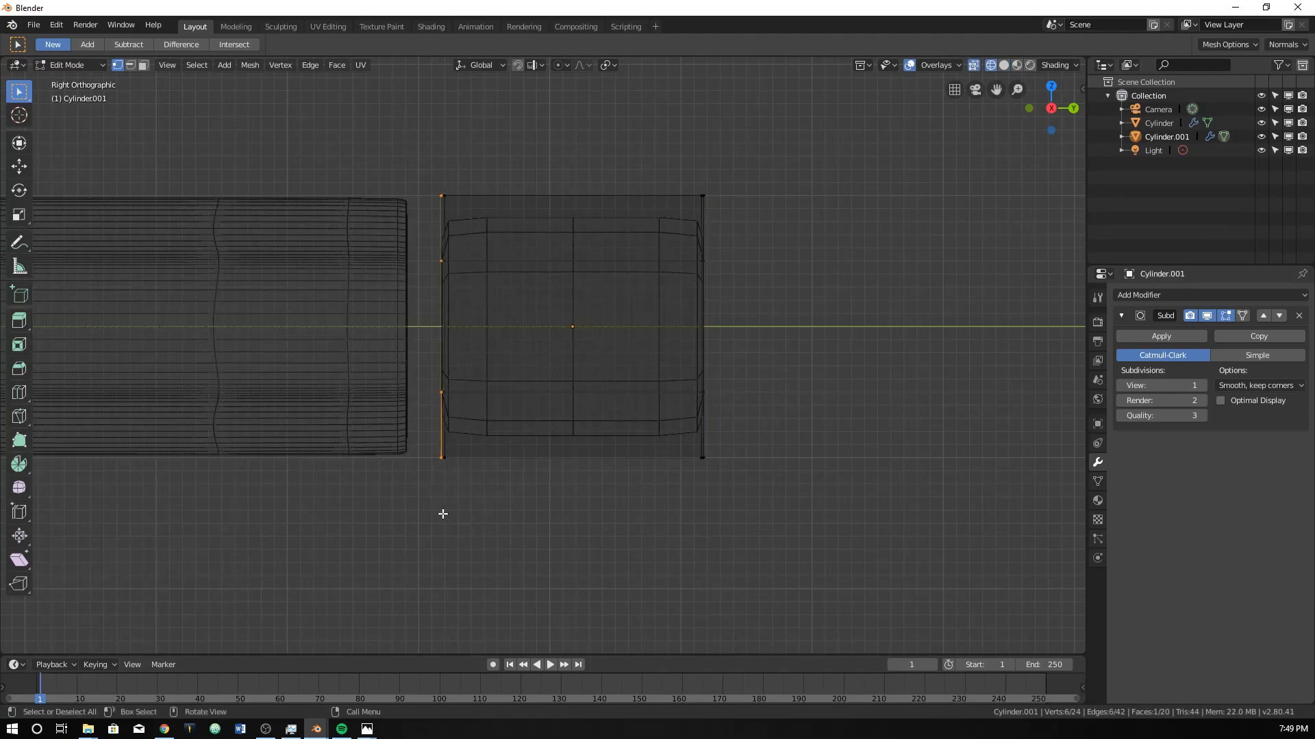
{"action": "key", "text": "e"}
{"action": "right_click", "coordinate": [585, 317]}
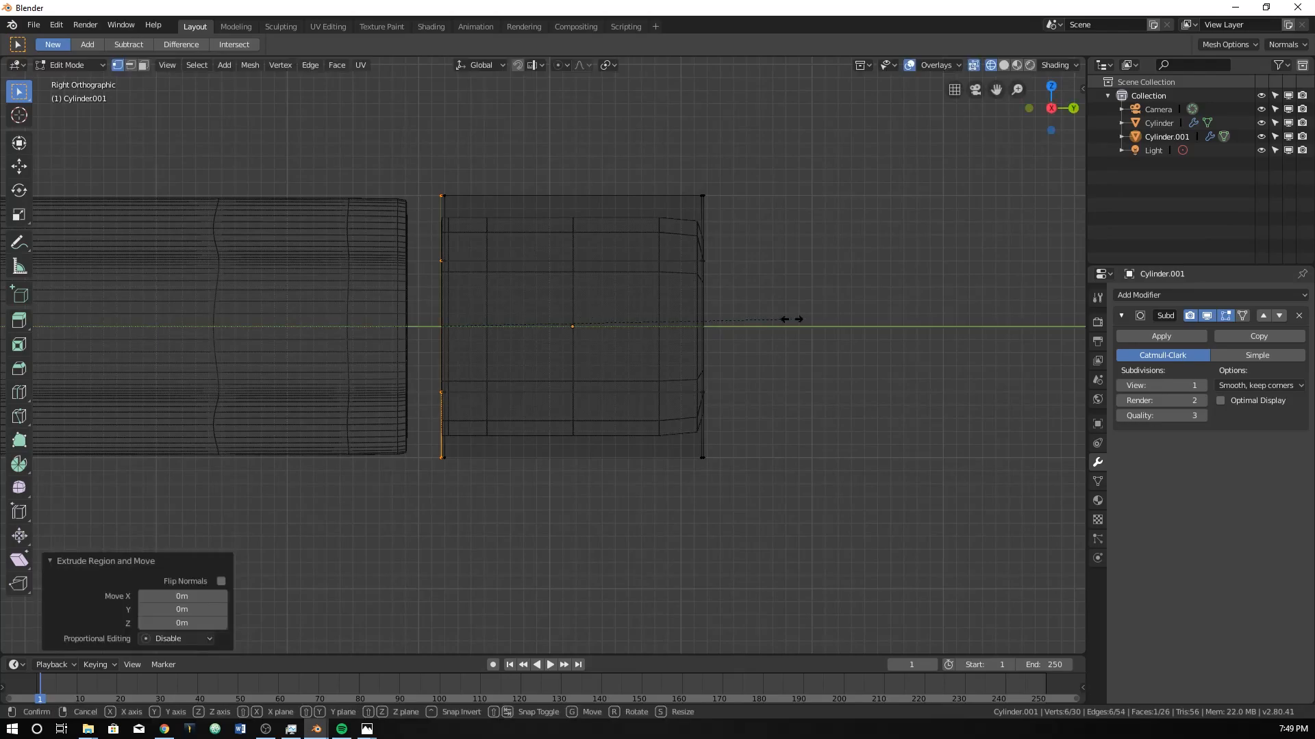
{"action": "key", "text": "s"}
{"action": "left_click", "coordinate": [738, 328]}
Extrude the cylinder's outer end face in place and scale it to about 0.851.
{"action": "left_click_drag", "start_coordinate": [717, 180], "coordinate": [703, 458]}
{"action": "left_click_drag", "start_coordinate": [705, 502], "coordinate": [703, 502]}
{"action": "key", "text": "e"}
{"action": "key", "text": "Escape"}
{"action": "key", "text": "s"}
{"action": "left_click", "coordinate": [875, 437]}
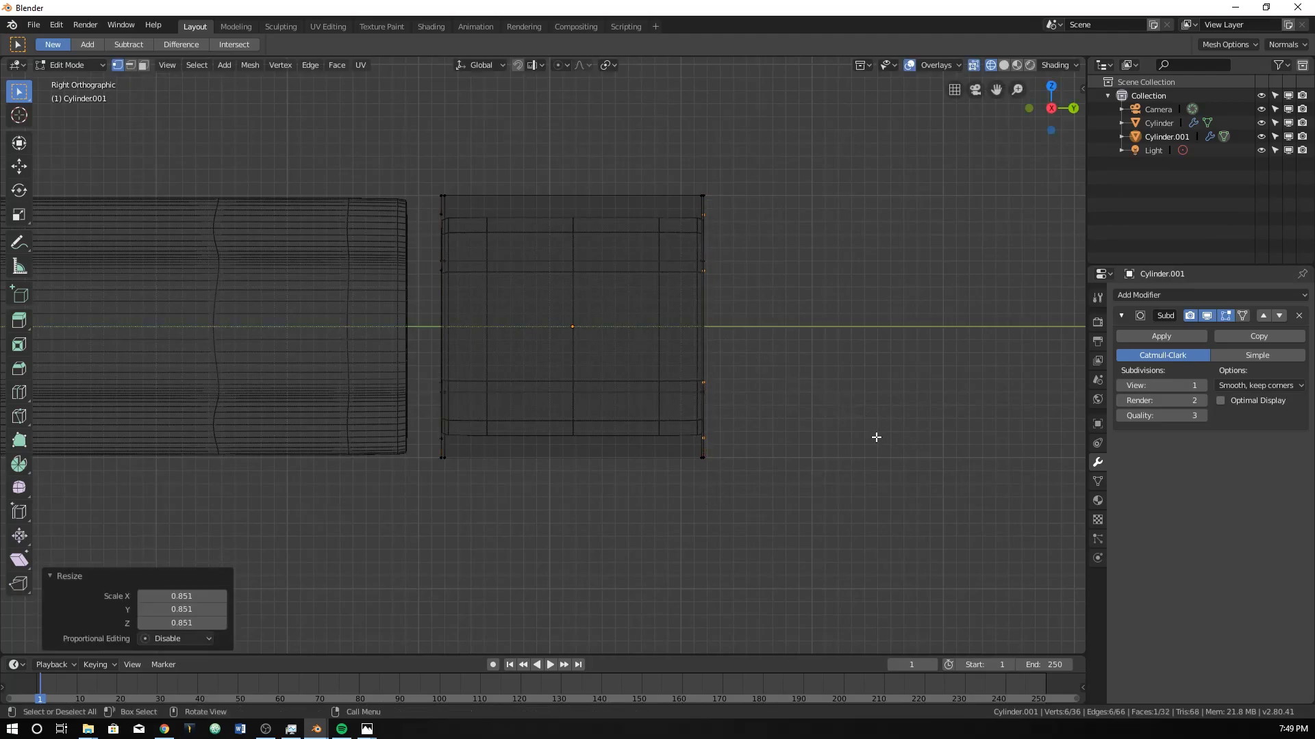
In Object Mode, scale the cylinder to about 1.151 and shift it along Y, by about -0.277 m and 0.157 m, to meet the pencil's end.
{"action": "key", "text": "Tab"}
{"action": "key", "text": "g"}
{"action": "key", "text": "y"}
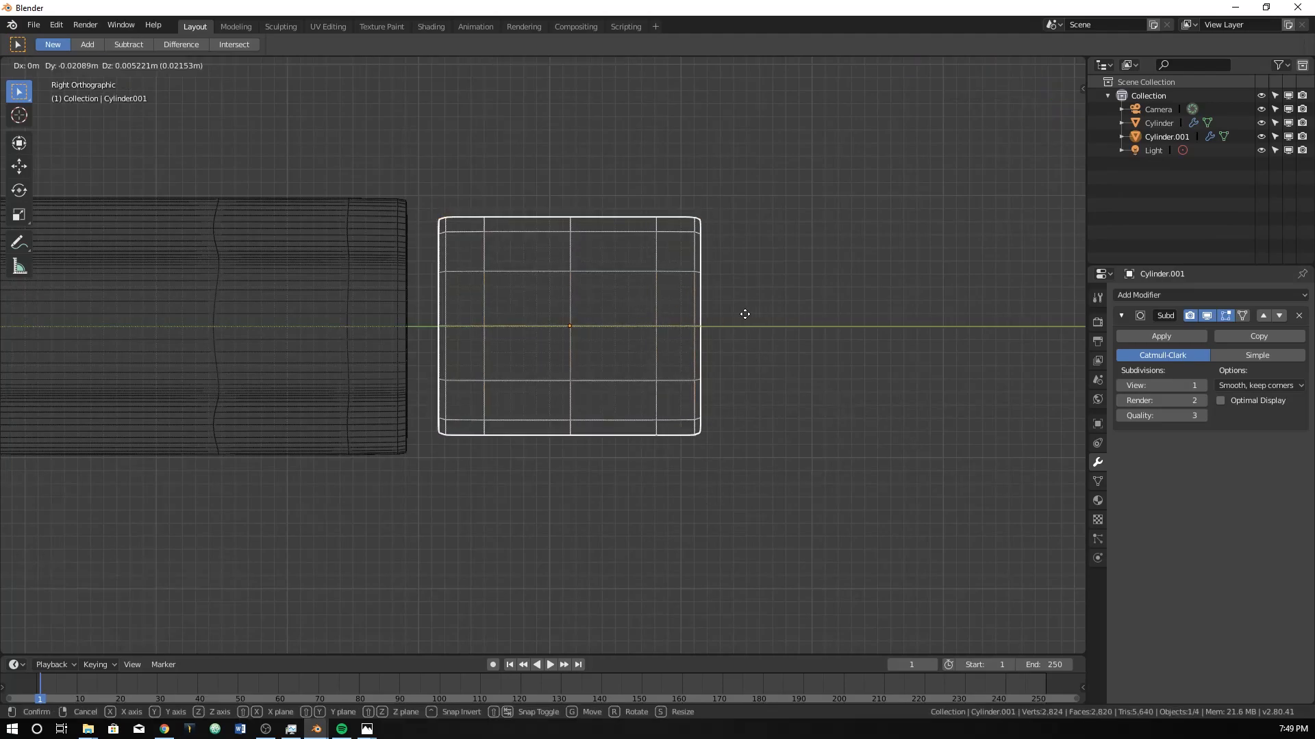
{"action": "left_click", "coordinate": [721, 314]}
{"action": "key", "text": "s"}
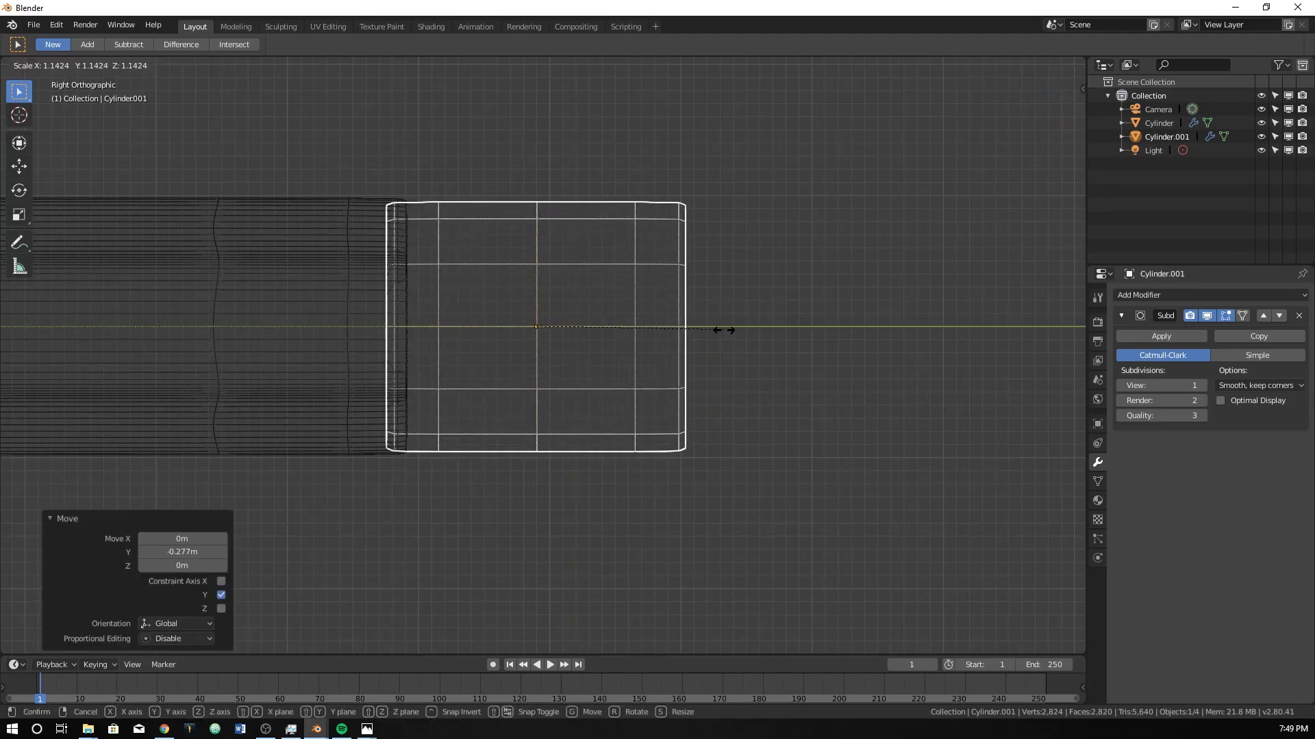
{"action": "left_click", "coordinate": [725, 336]}
{"action": "key", "text": "g"}
{"action": "key", "text": "y"}
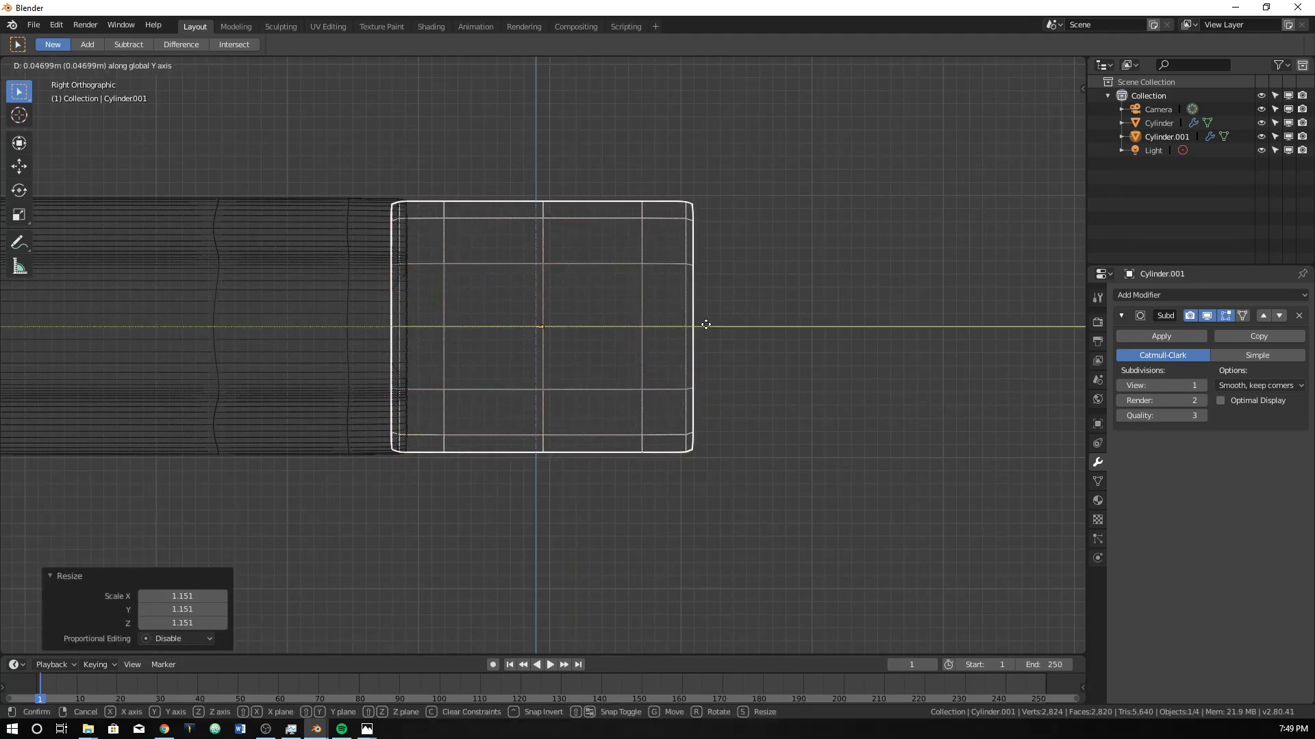
{"action": "left_click", "coordinate": [720, 324]}
View the whole pencil in perspective and compare its blunt end with the pencil.png reference in Photos.
{"action": "scroll", "coordinate": [518, 355], "scroll_direction": "down", "scroll_amount": 4}
{"action": "mouse_move", "coordinate": [518, 355]}
{"action": "middle_mouse_down"}
{"action": "mouse_move", "coordinate": [552, 379]}
{"action": "mouse_move", "coordinate": [408, 387]}
{"action": "mouse_move", "coordinate": [402, 408]}
{"action": "mouse_move", "coordinate": [352, 410]}
{"action": "mouse_move", "coordinate": [294, 377]}
{"action": "middle_mouse_up"}
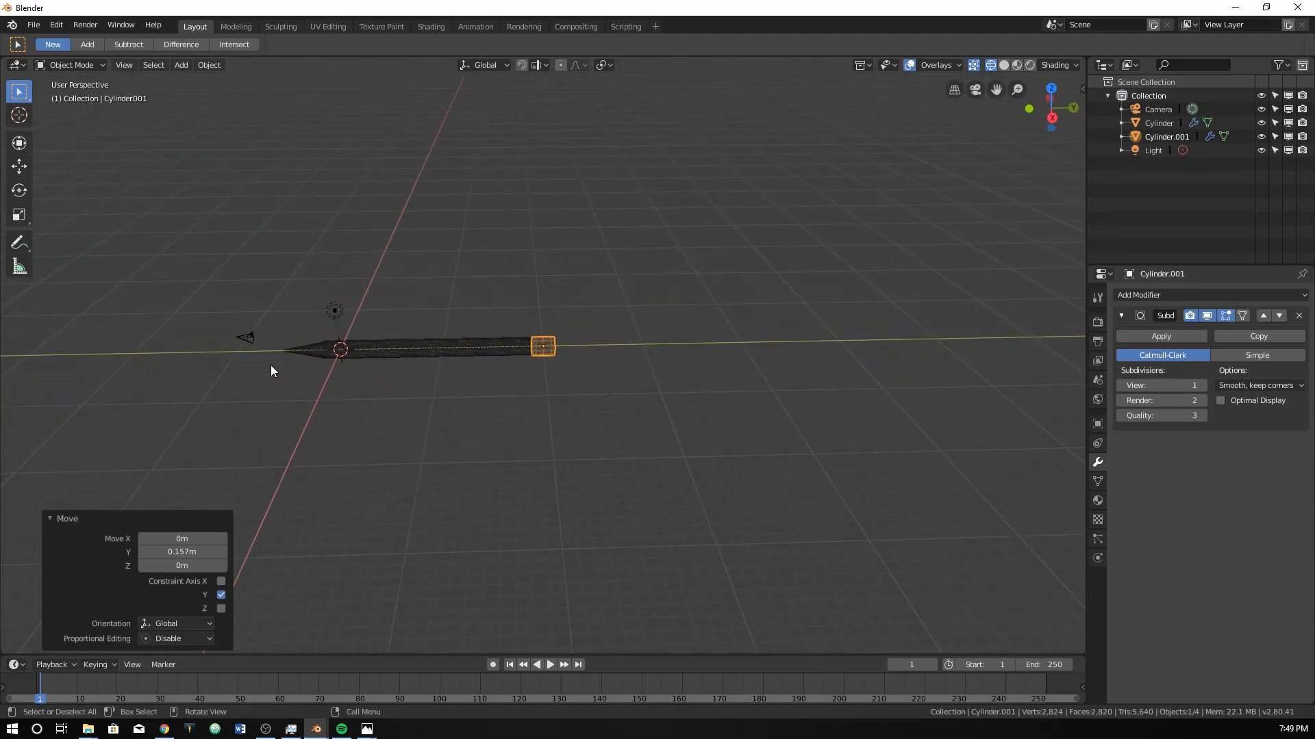
{"action": "key", "text": "alt+Tab"}
{"action": "left_click_drag", "start_coordinate": [727, 152], "coordinate": [585, 93]}
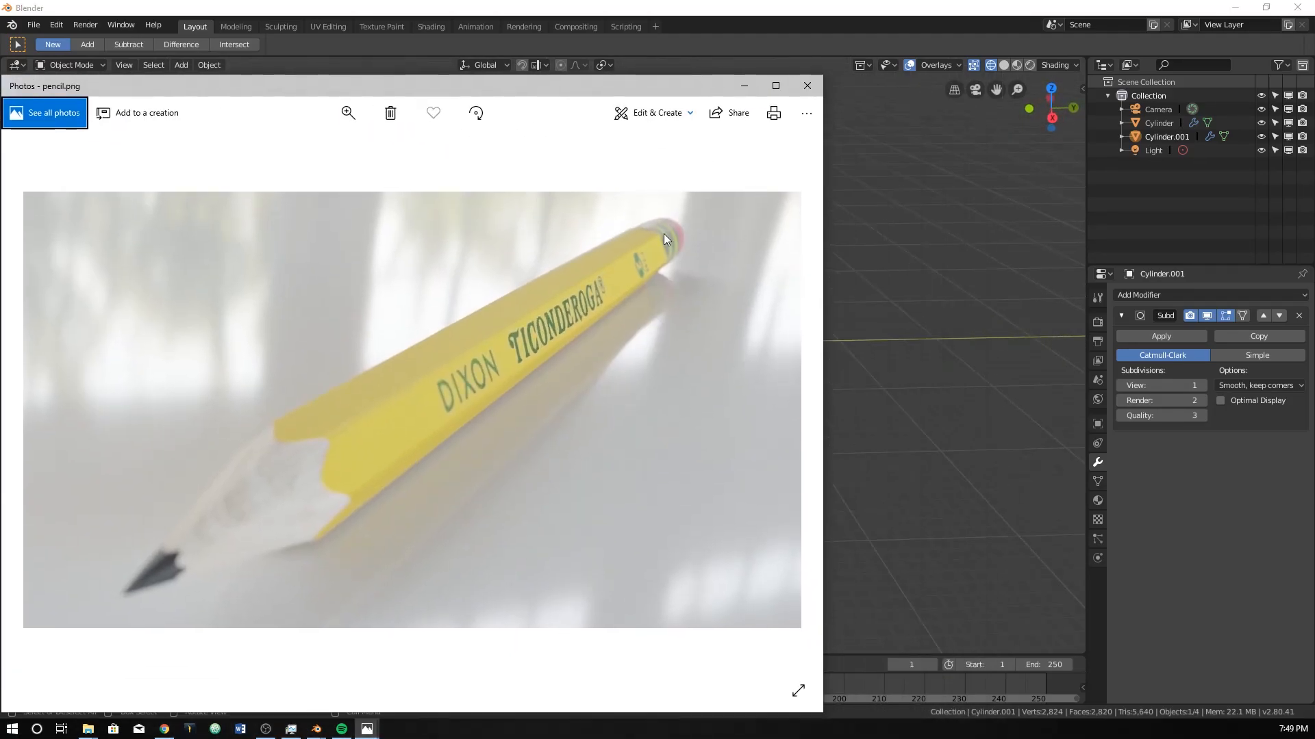
{"action": "key", "text": "alt+Tab"}
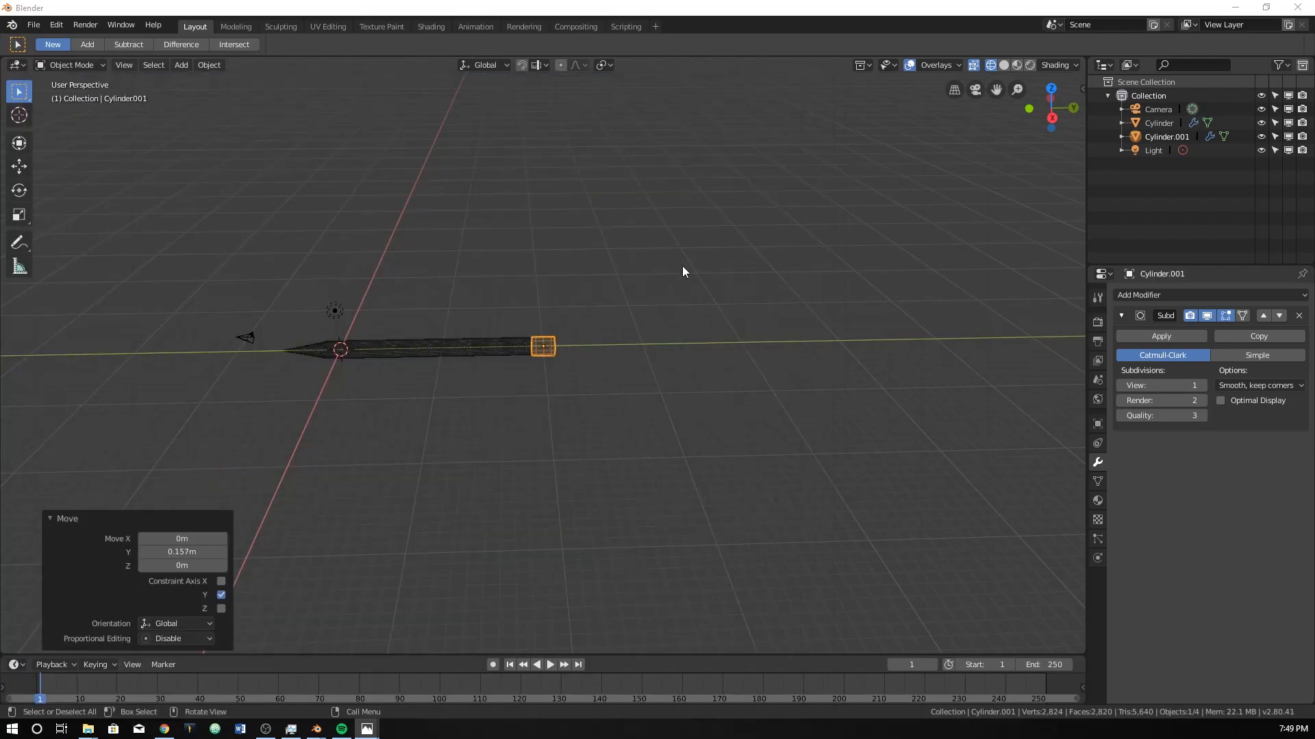
Show the end cylinder in the right orthographic view with solid shading.
{"action": "scroll", "coordinate": [522, 326], "scroll_direction": "up", "scroll_amount": 10}
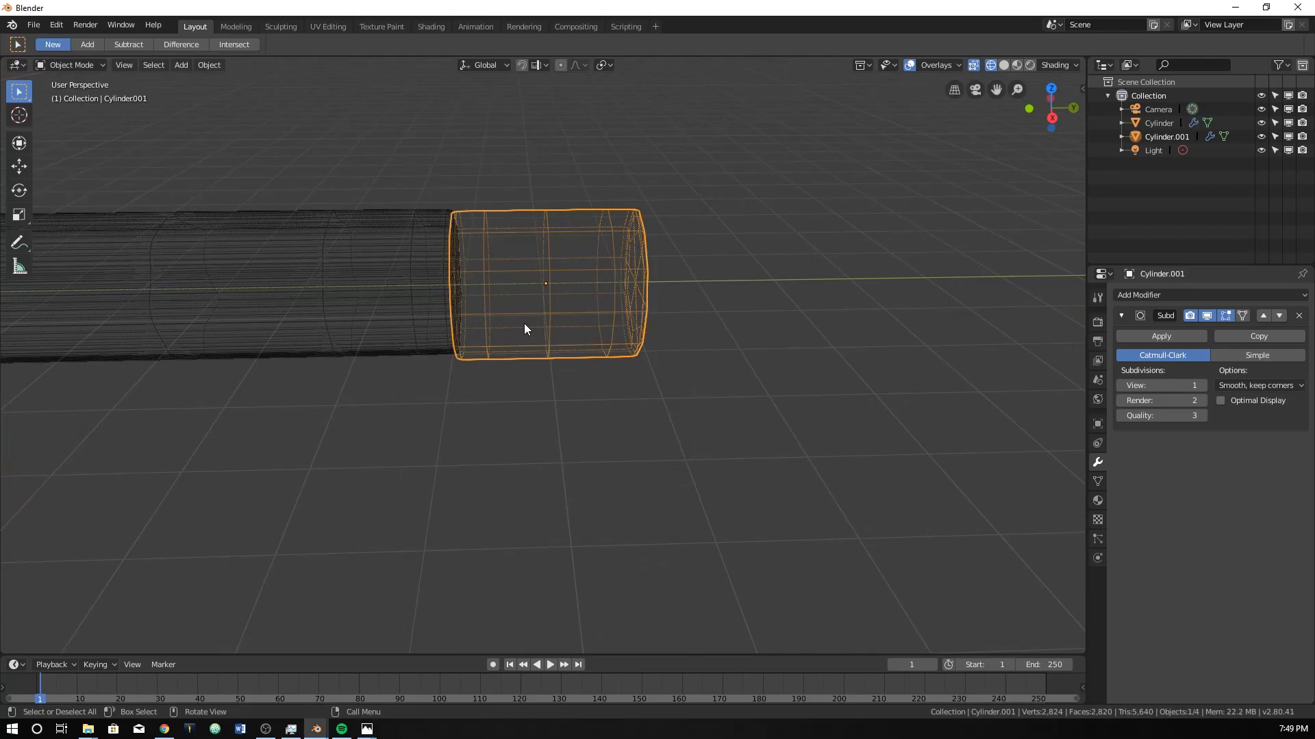
{"action": "key", "text": "KP_3"}
{"action": "scroll", "coordinate": [524, 329], "scroll_direction": "up", "scroll_amount": 2}
{"action": "scroll", "coordinate": [524, 328], "scroll_direction": "up", "scroll_amount": 1}
{"action": "key", "text": "Tab"}
{"action": "key", "text": "Tab"}
{"action": "key", "text": "z"}
{"action": "left_click", "coordinate": [637, 318]}
{"action": "scroll", "coordinate": [552, 345], "scroll_direction": "down", "scroll_amount": 5}
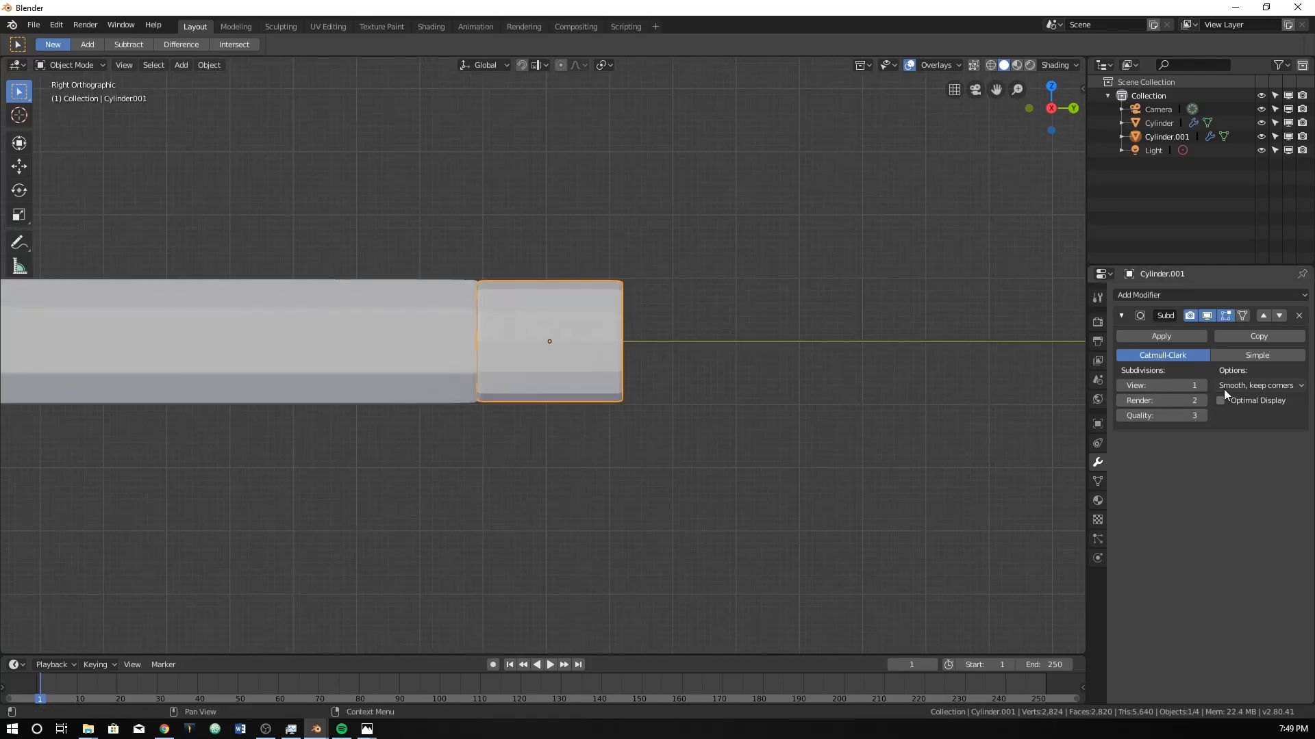
Set the end cylinder's viewport subdivisions to 2 and apply Shade Smooth.
{"action": "left_click", "coordinate": [1201, 385]}
{"action": "right_click", "coordinate": [582, 319]}
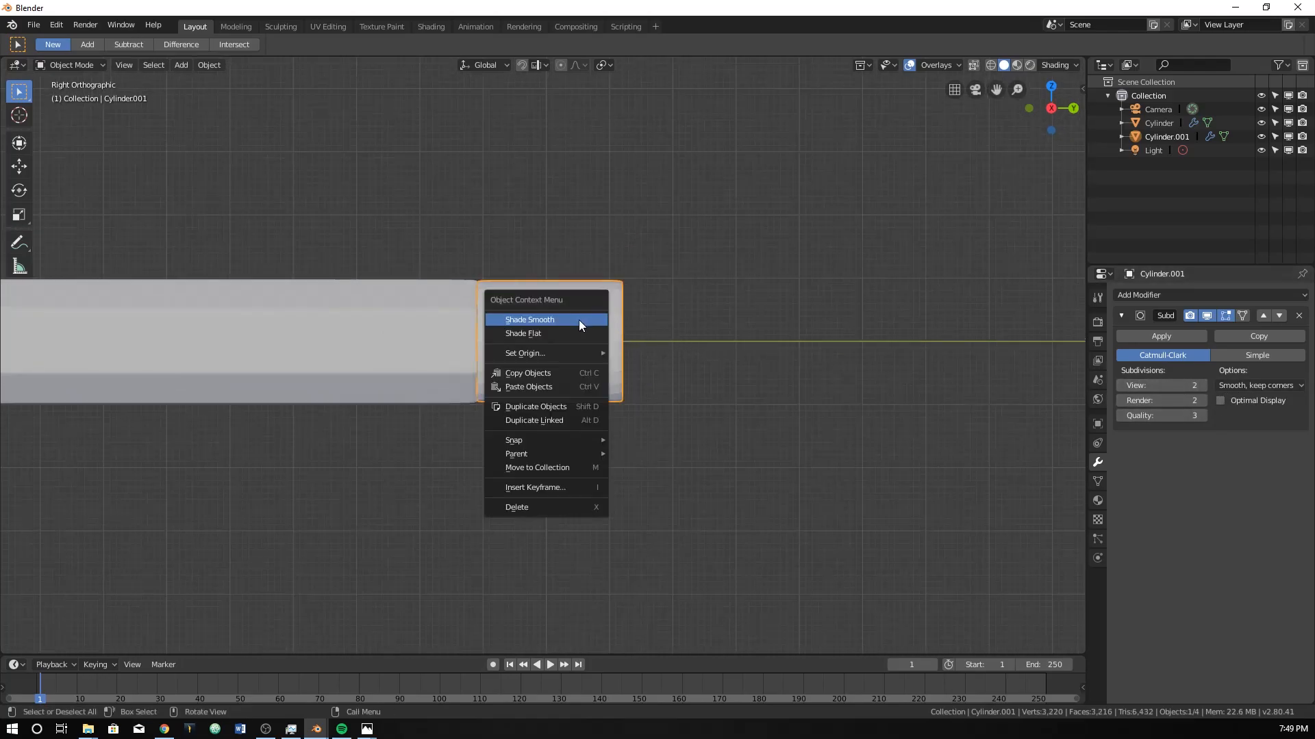
{"action": "left_click", "coordinate": [575, 320]}
Scale the end cylinder to about 0.985 to fit it to the hexagonal pencil body.
{"action": "mouse_move", "coordinate": [594, 327]}
{"action": "middle_mouse_down"}
{"action": "mouse_move", "coordinate": [483, 363]}
{"action": "mouse_move", "coordinate": [566, 364]}
{"action": "mouse_move", "coordinate": [590, 358]}
{"action": "mouse_move", "coordinate": [453, 355]}
{"action": "mouse_move", "coordinate": [656, 364]}
{"action": "mouse_move", "coordinate": [629, 364]}
{"action": "middle_mouse_up"}
{"action": "scroll", "coordinate": [627, 362], "scroll_direction": "up", "scroll_amount": 3}
{"action": "mouse_move", "coordinate": [554, 318]}
{"action": "middle_mouse_down"}
{"action": "mouse_move", "coordinate": [595, 334]}
{"action": "mouse_move", "coordinate": [672, 331]}
{"action": "middle_mouse_up"}
{"action": "key", "text": "s"}
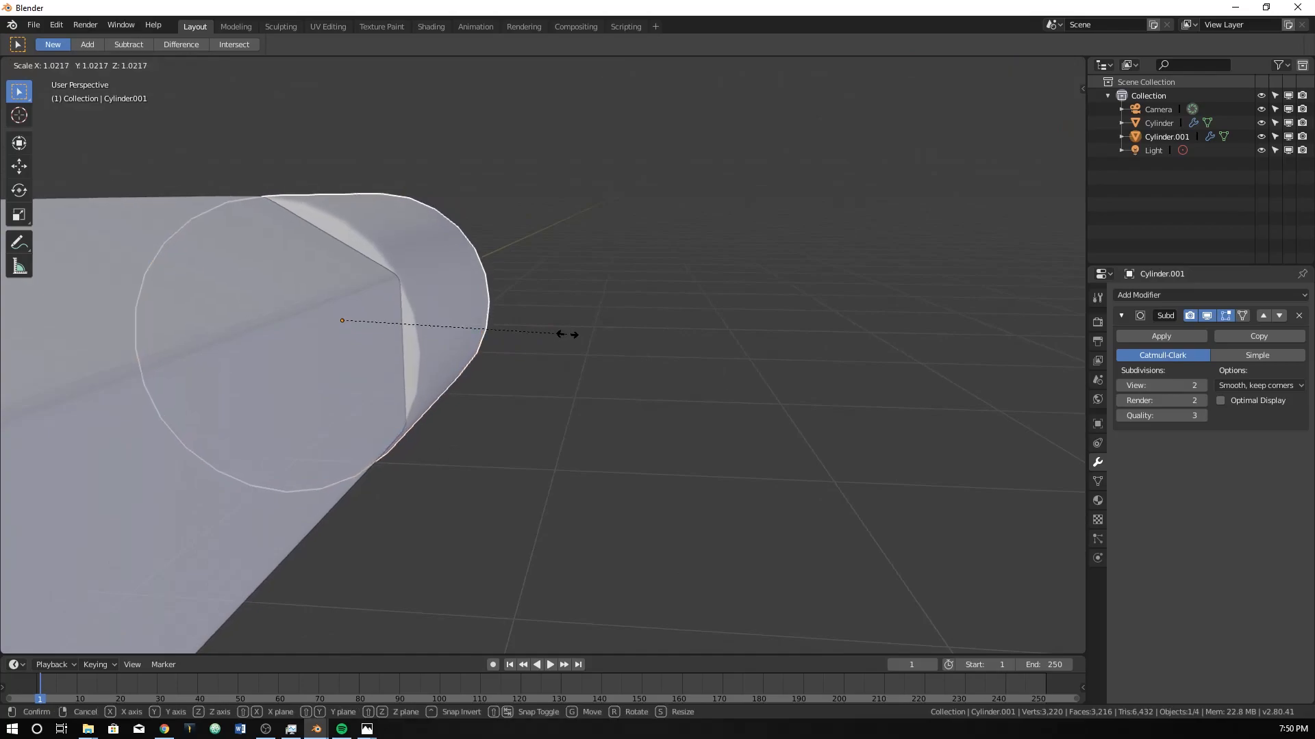
{"action": "left_click", "coordinate": [559, 336]}
Move the end cylinder about -0.0174 m along Y to seat it against the pencil body in the right orthographic view.
{"action": "middle_click_drag", "start_coordinate": [558, 337], "coordinate": [443, 356]}
{"action": "scroll", "coordinate": [444, 351], "scroll_direction": "up", "scroll_amount": 2}
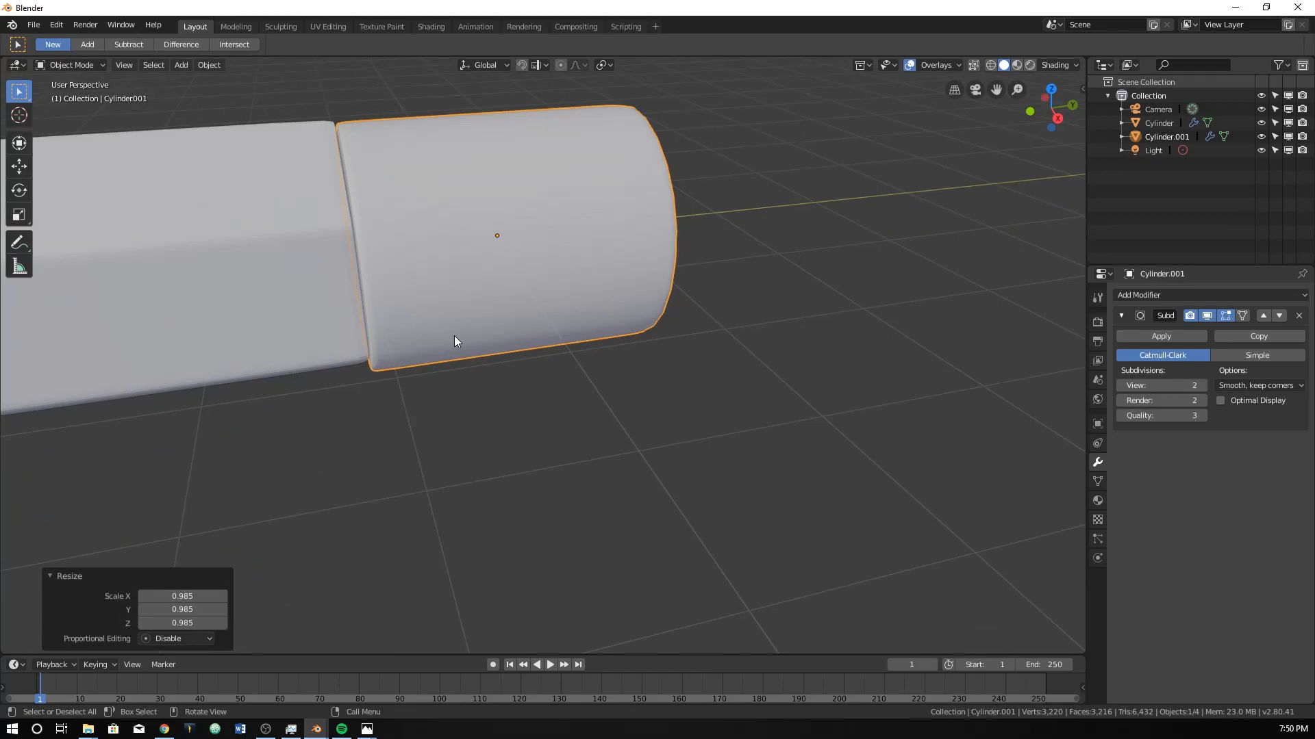
{"action": "key", "text": "KP_3"}
{"action": "key", "text": "g"}
{"action": "key", "text": "y"}
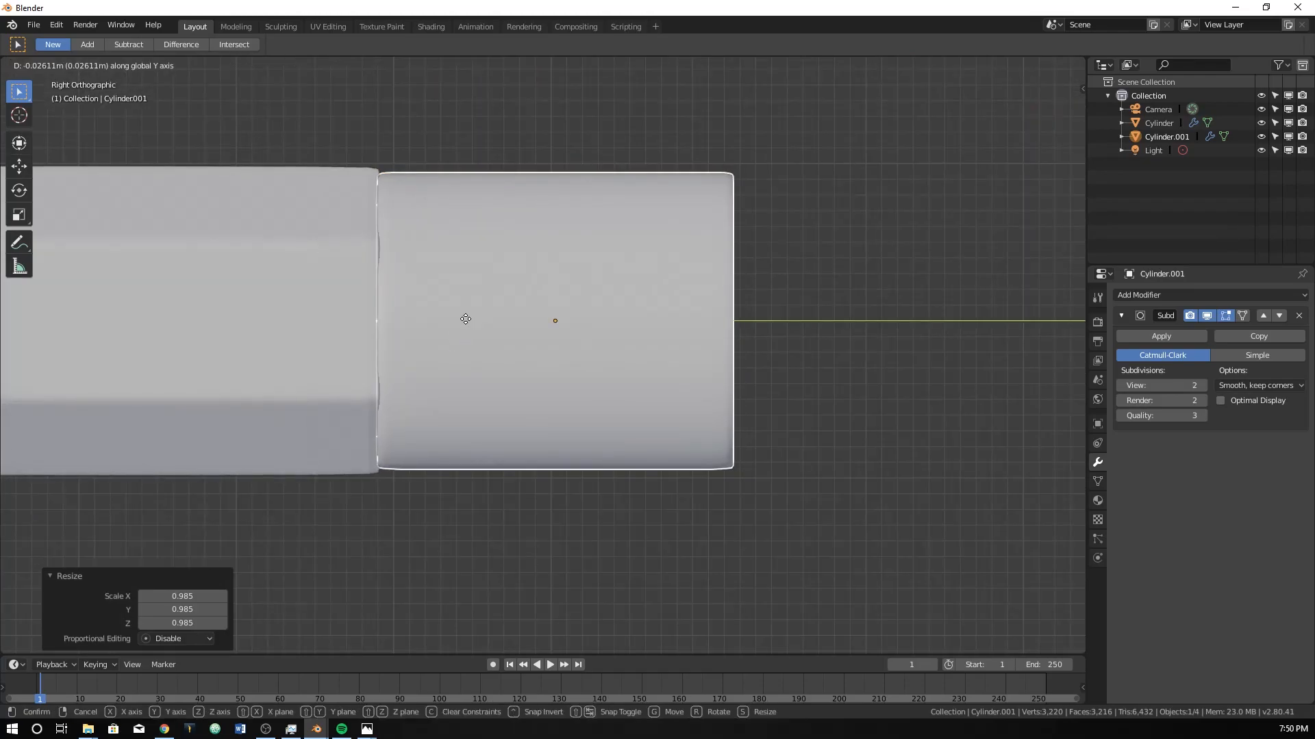
{"action": "left_click", "coordinate": [466, 319]}
Examine the whole pencil and the joint between its body and end cylinder from the right orthographic and perspective views.
{"action": "mouse_move", "coordinate": [467, 319]}
{"action": "middle_mouse_down"}
{"action": "mouse_move", "coordinate": [475, 355]}
{"action": "mouse_move", "coordinate": [562, 376]}
{"action": "mouse_move", "coordinate": [359, 368]}
{"action": "mouse_move", "coordinate": [418, 364]}
{"action": "middle_mouse_up"}
{"action": "scroll", "coordinate": [562, 375], "scroll_direction": "down", "scroll_amount": 3}
{"action": "key", "text": "KP_3"}
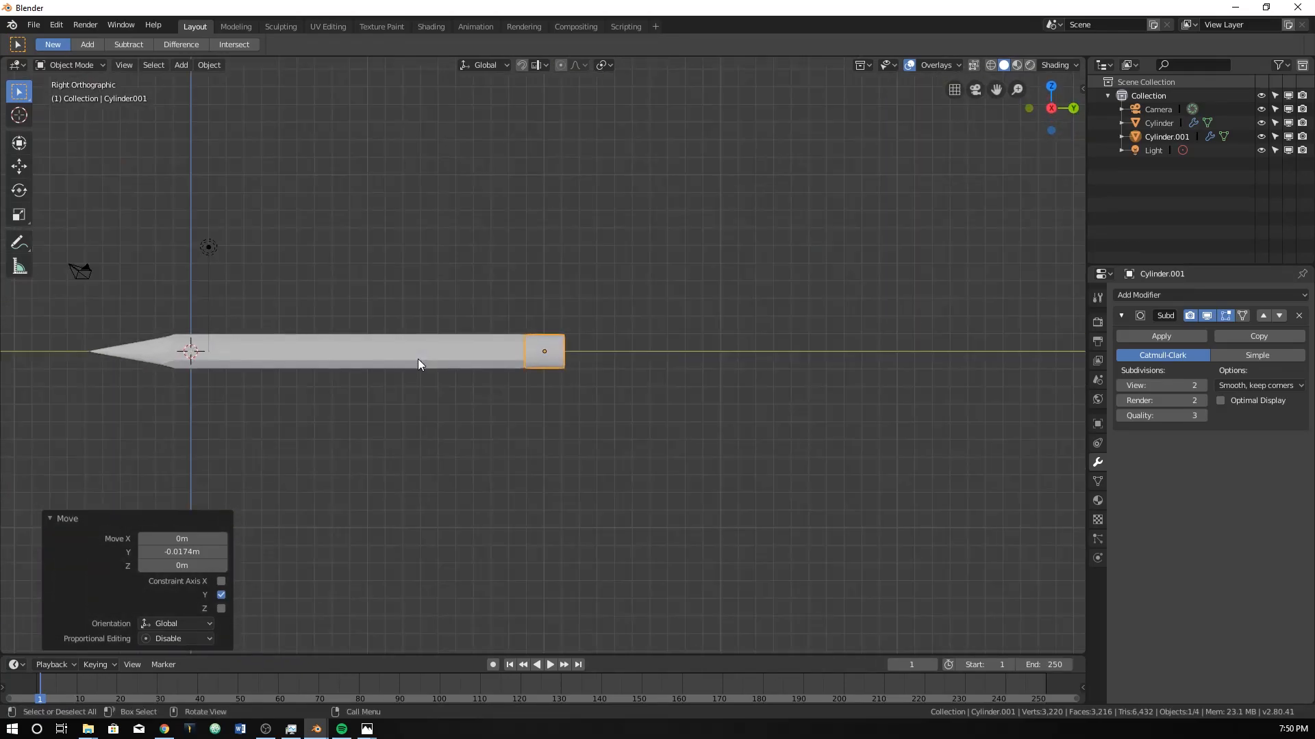
{"action": "scroll", "coordinate": [600, 362], "scroll_direction": "up", "scroll_amount": 4}
{"action": "scroll", "coordinate": [600, 362], "scroll_direction": "up", "scroll_amount": 7}
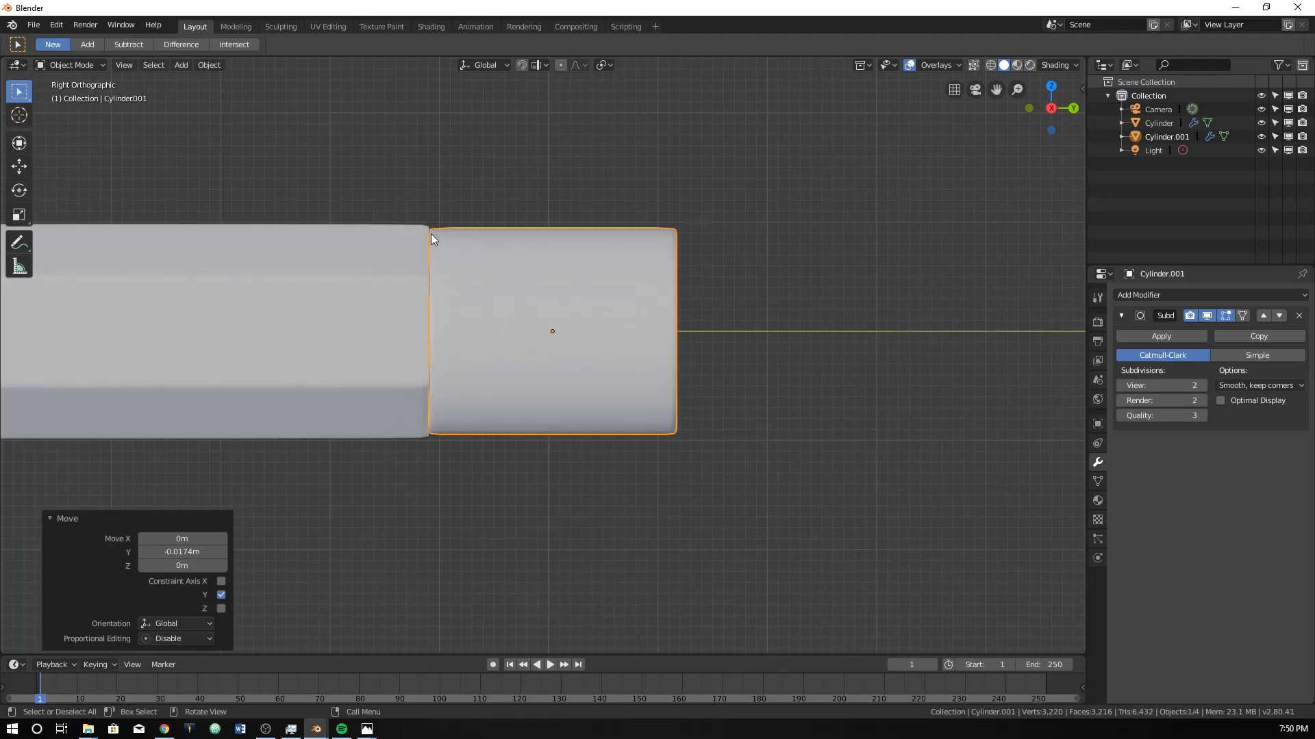
{"action": "middle_click_drag", "start_coordinate": [423, 249], "coordinate": [408, 294]}
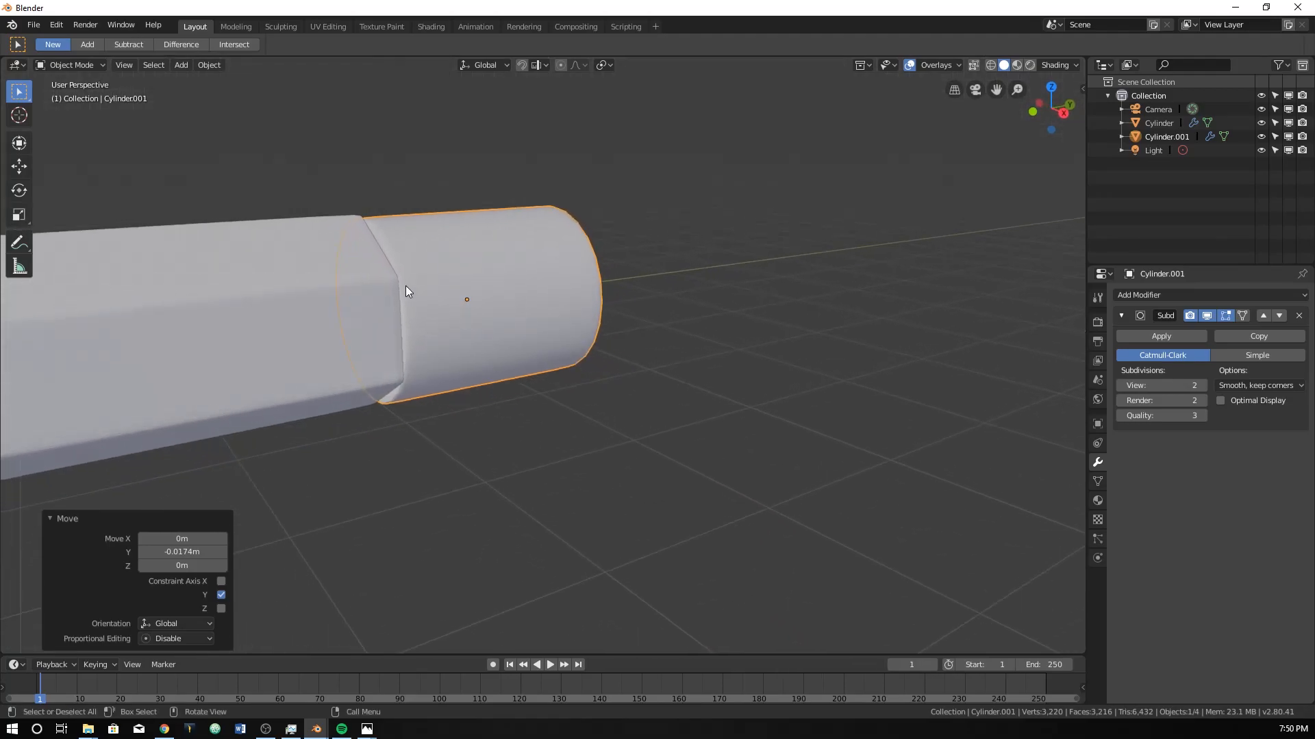
{"action": "middle_click_drag", "start_coordinate": [528, 332], "coordinate": [491, 311]}
Select the end cylinder's outermost vertices in wireframe shading and move them away from the pencil body to lengthen the cylinder.
{"action": "key", "text": "Tab"}
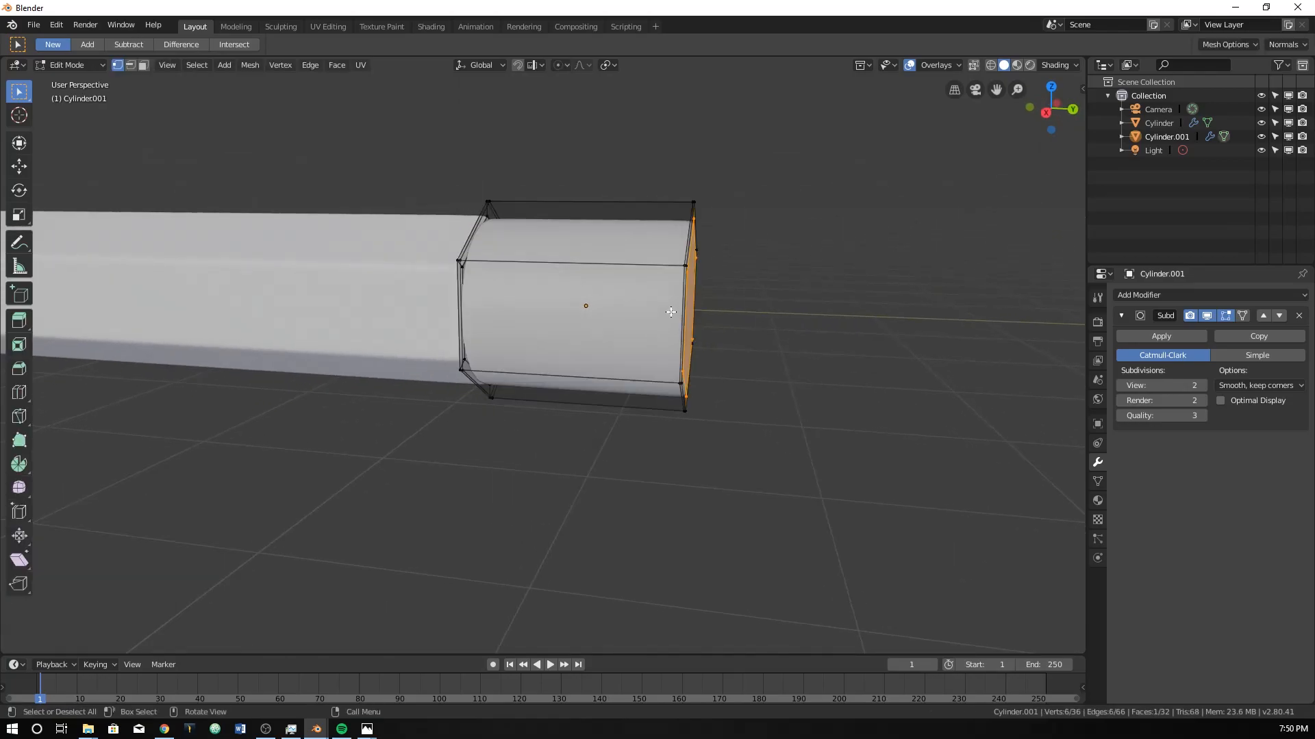
{"action": "key", "text": "KP_3"}
{"action": "key", "text": "z"}
{"action": "left_click", "coordinate": [534, 182]}
{"action": "key", "text": "z"}
{"action": "left_click", "coordinate": [471, 185]}
{"action": "mouse_move", "coordinate": [669, 168]}
{"action": "left_mouse_down"}
{"action": "mouse_move", "coordinate": [723, 528]}
{"action": "mouse_move", "coordinate": [736, 524]}
{"action": "left_mouse_up"}
{"action": "key", "text": "e"}
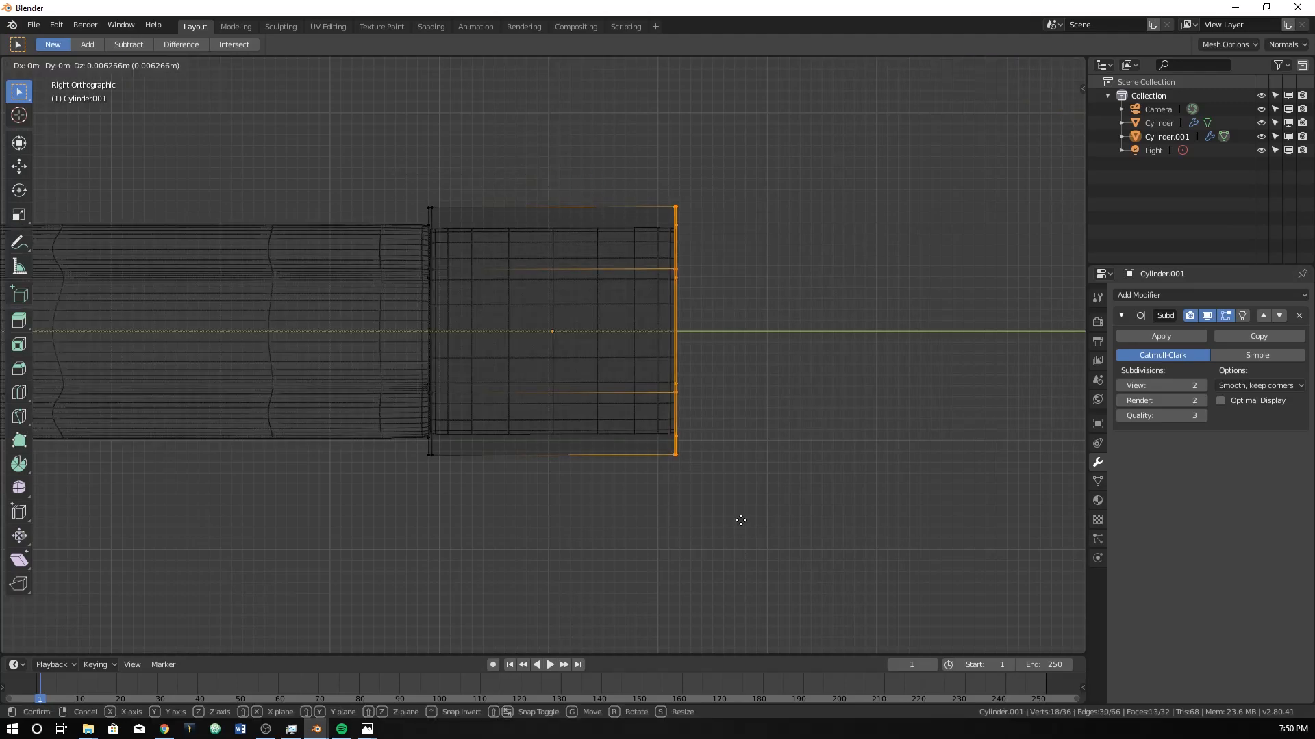
{"action": "left_click", "coordinate": [864, 524]}
{"action": "key", "text": "Tab"}
{"action": "scroll", "coordinate": [842, 483], "scroll_direction": "down", "scroll_amount": 5}
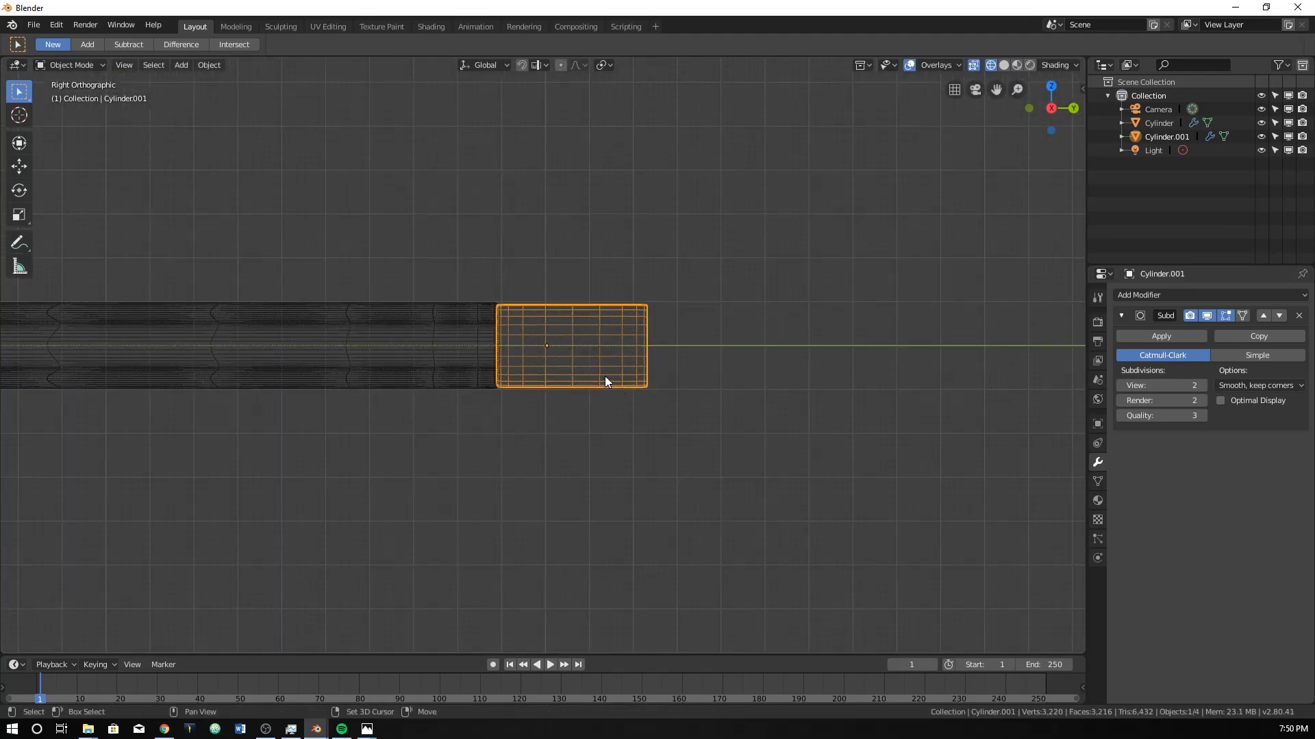
Duplicate the end cylinder and move the copy about 3.41 m outward along Y.
{"action": "key", "text": "shift+d"}
{"action": "key", "text": "y"}
{"action": "left_click", "coordinate": [755, 385]}
{"action": "scroll", "coordinate": [758, 399], "scroll_direction": "up", "scroll_amount": 4}
{"action": "middle_click_drag", "start_coordinate": [830, 358], "coordinate": [581, 357], "text": "shift"}
{"action": "scroll", "coordinate": [589, 355], "scroll_direction": "up", "scroll_amount": 2}
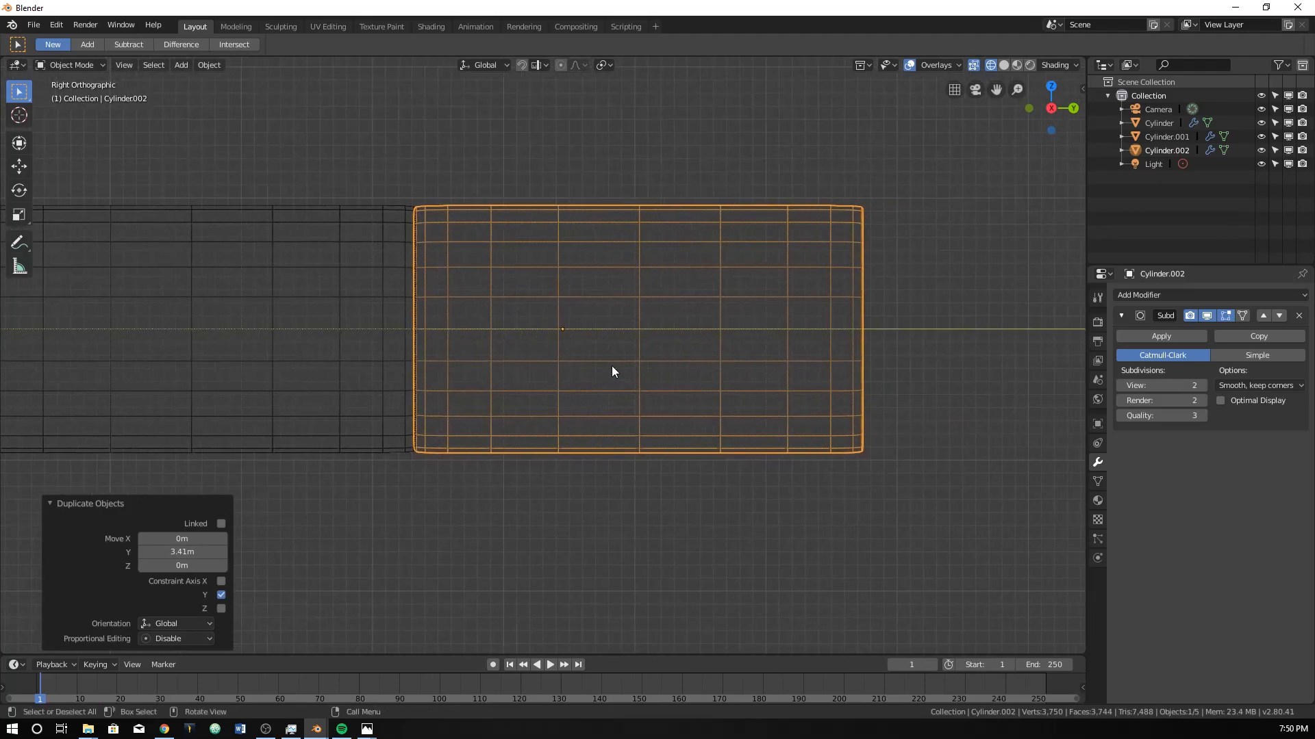
Scale the duplicated cylinder to about 0.305 along Y and move it about -0.762 m along Y.
{"action": "key", "text": "s"}
{"action": "key", "text": "y"}
{"action": "left_click", "coordinate": [619, 343]}
{"action": "key", "text": "g"}
{"action": "key", "text": "y"}
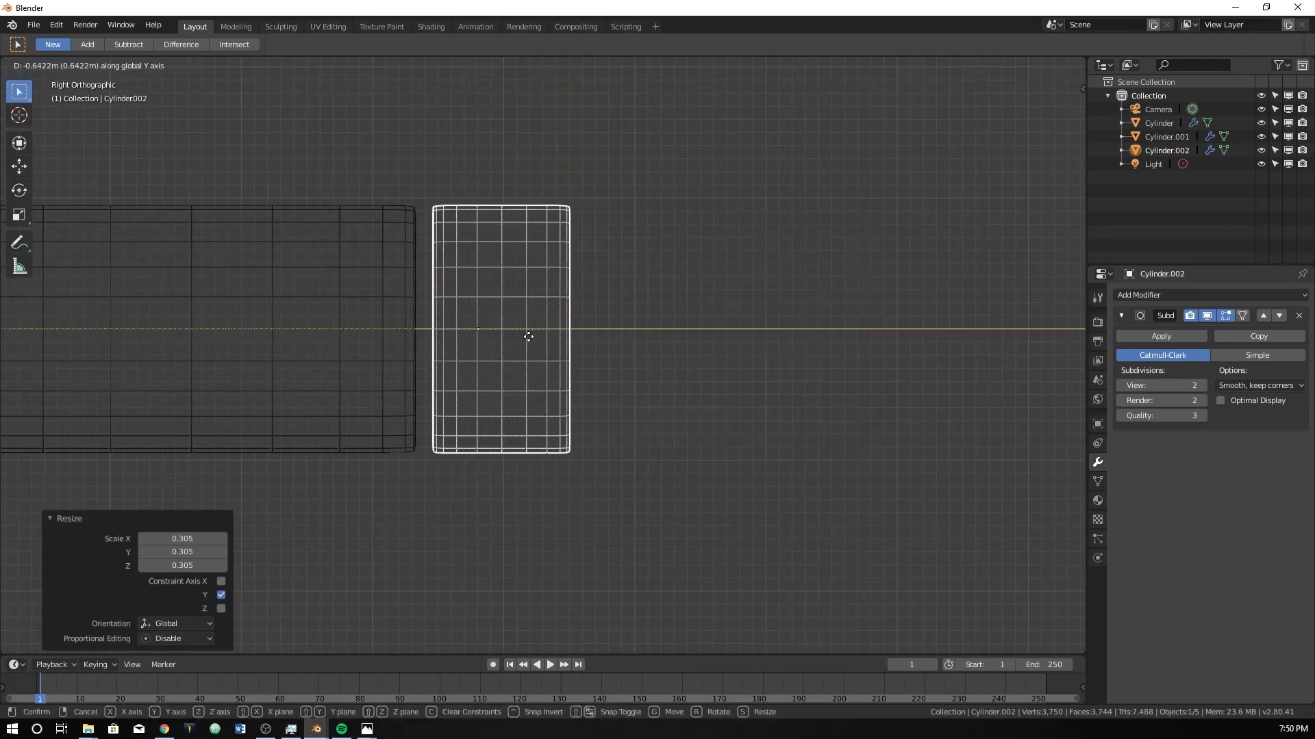
{"action": "left_click", "coordinate": [524, 338]}
Lengthen the duplicated cylinder by scaling it along Y by about 1.524 and then about 1.191.
{"action": "key", "text": "s"}
{"action": "key", "text": "y"}
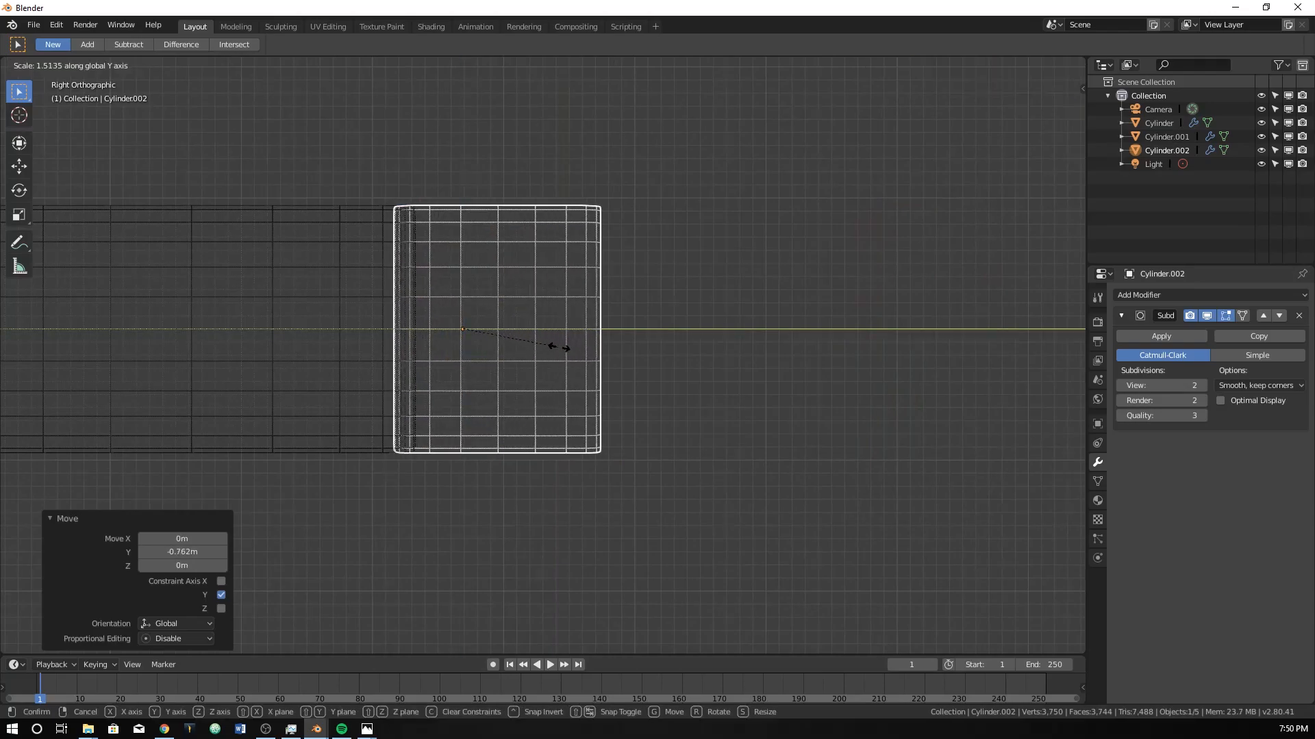
{"action": "left_click", "coordinate": [548, 346]}
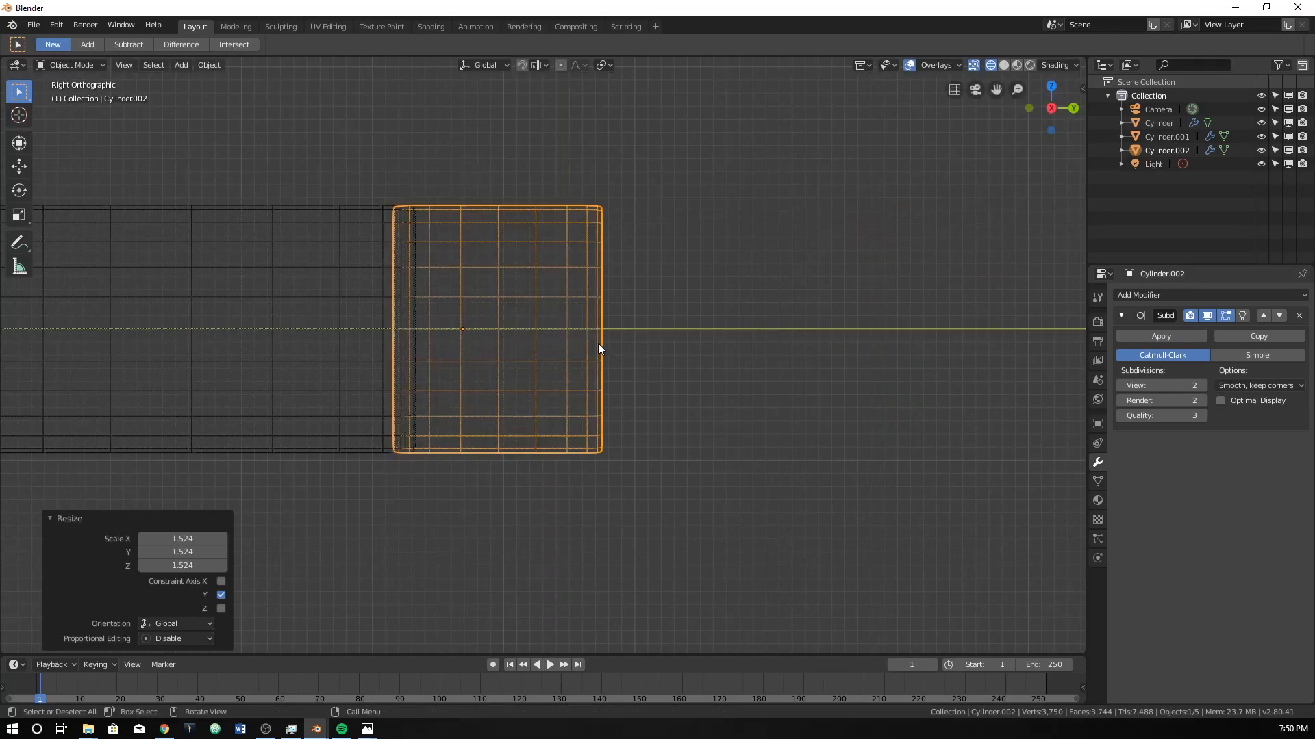
{"action": "key", "text": "s"}
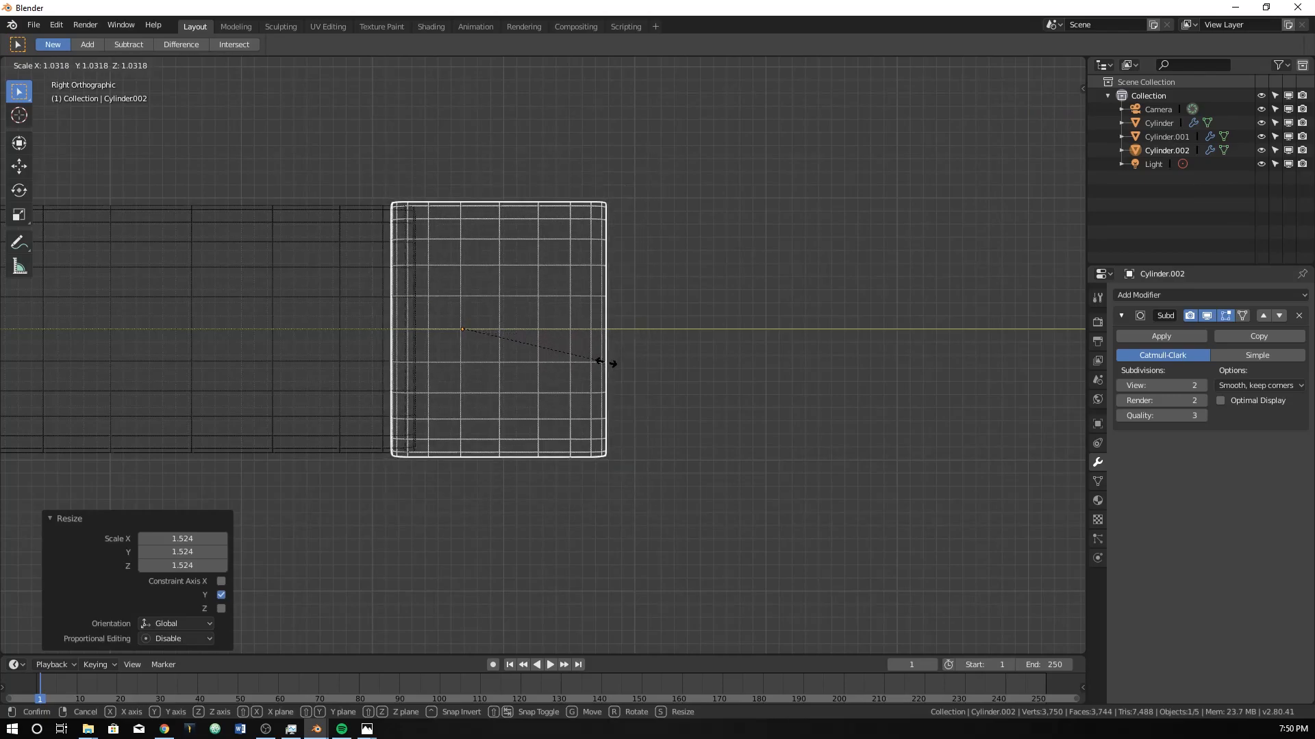
{"action": "key", "text": "y"}
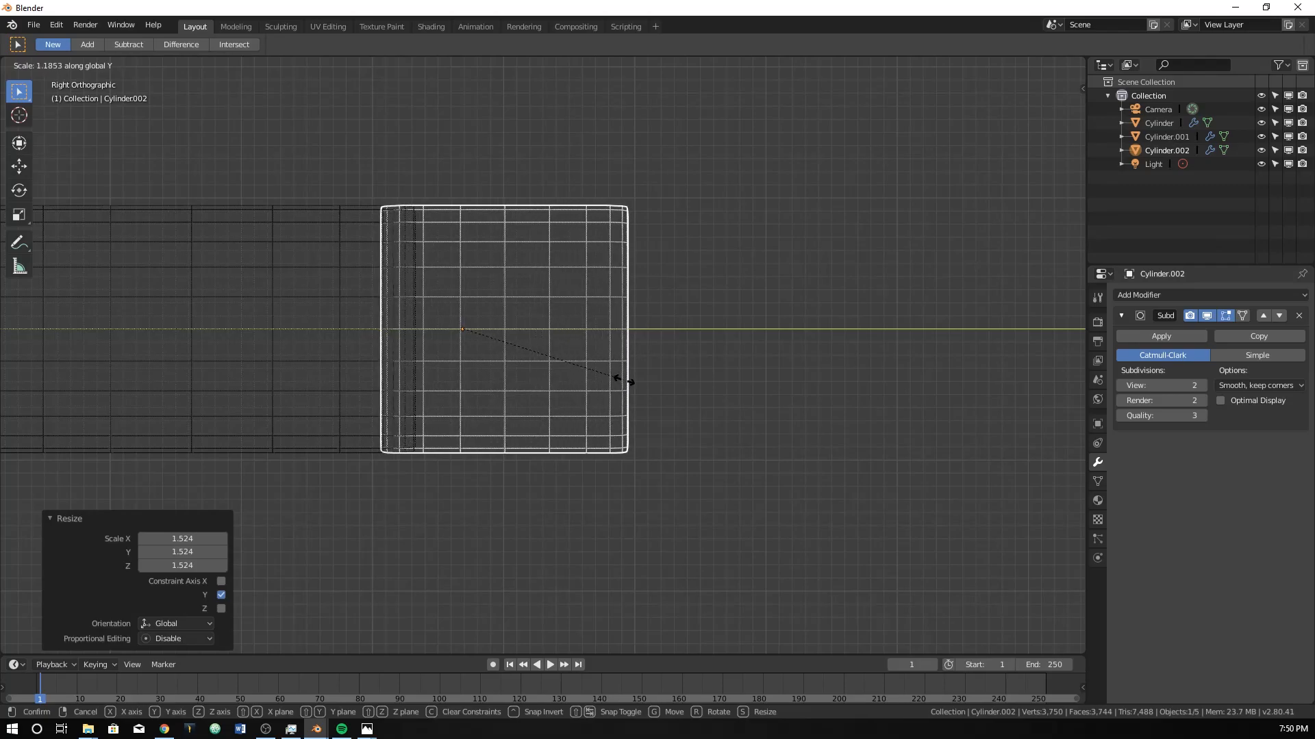
{"action": "left_click", "coordinate": [624, 381]}
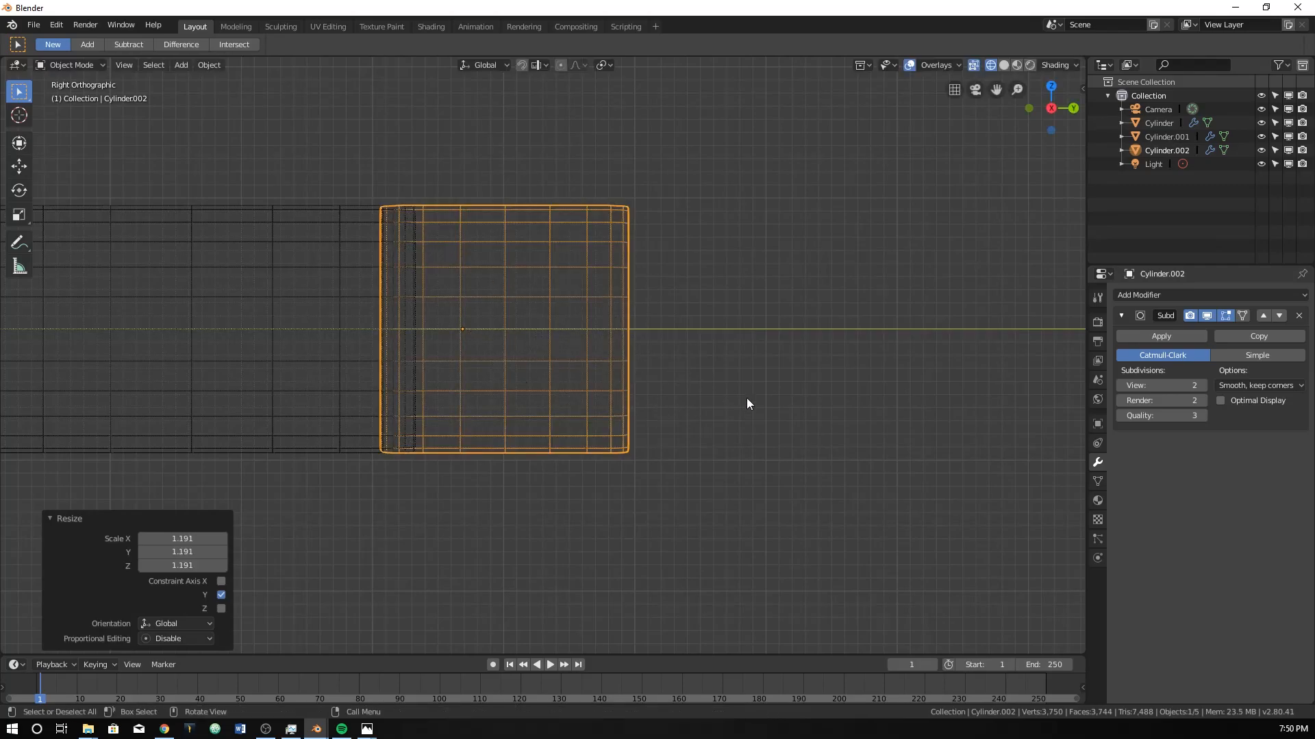
Scale the duplicated cylinder uniformly to about 0.965 and move it about -0.104 m along Y into the first end cylinder.
{"action": "key", "text": "s"}
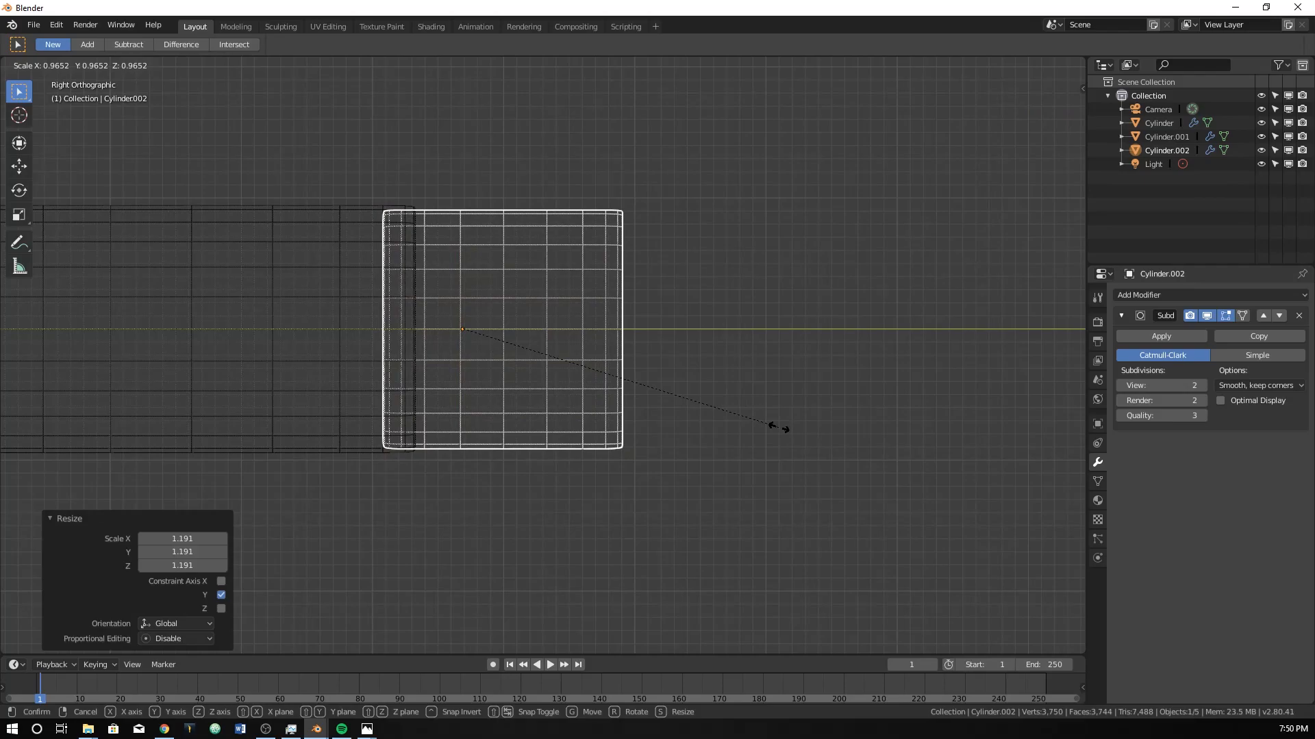
{"action": "left_click", "coordinate": [778, 427]}
{"action": "key", "text": "g"}
{"action": "key", "text": "y"}
{"action": "left_click", "coordinate": [764, 428]}
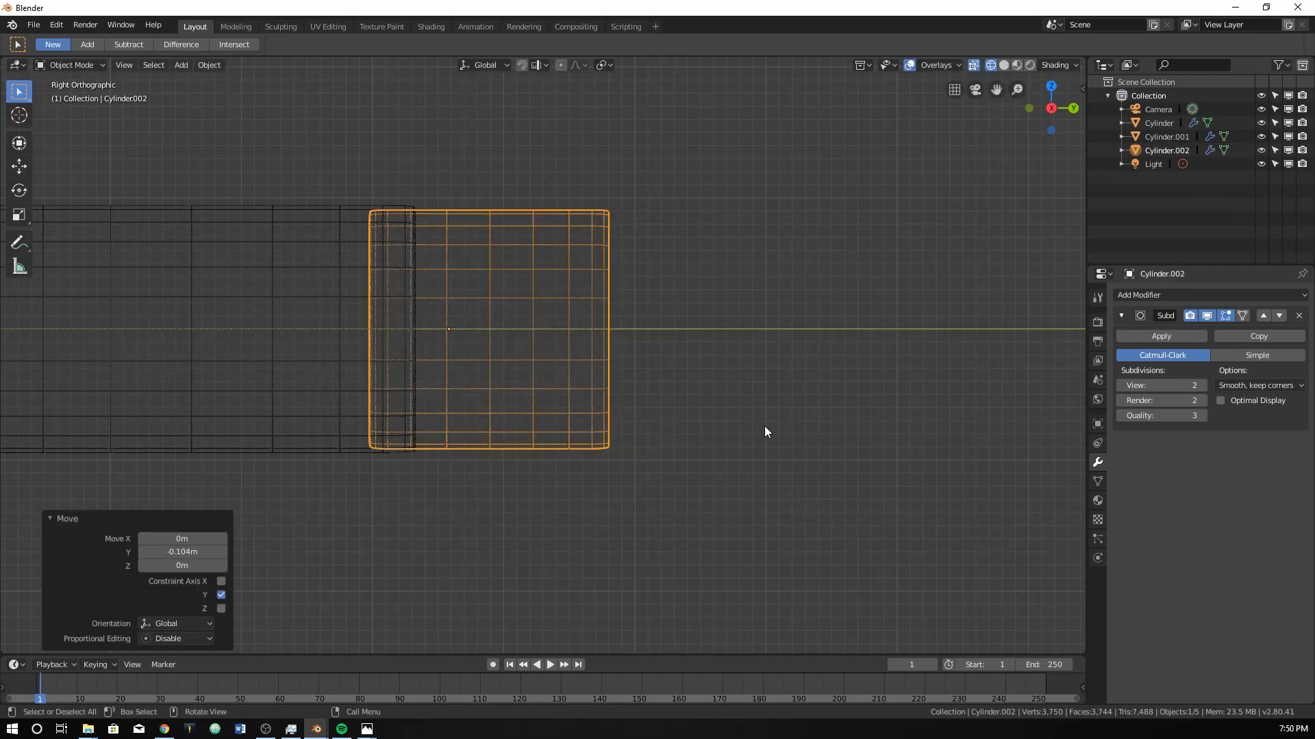
Switch to solid shading and examine the whole pencil with both end cylinders in perspective.
{"action": "key", "text": "Tab"}
{"action": "key", "text": "z"}
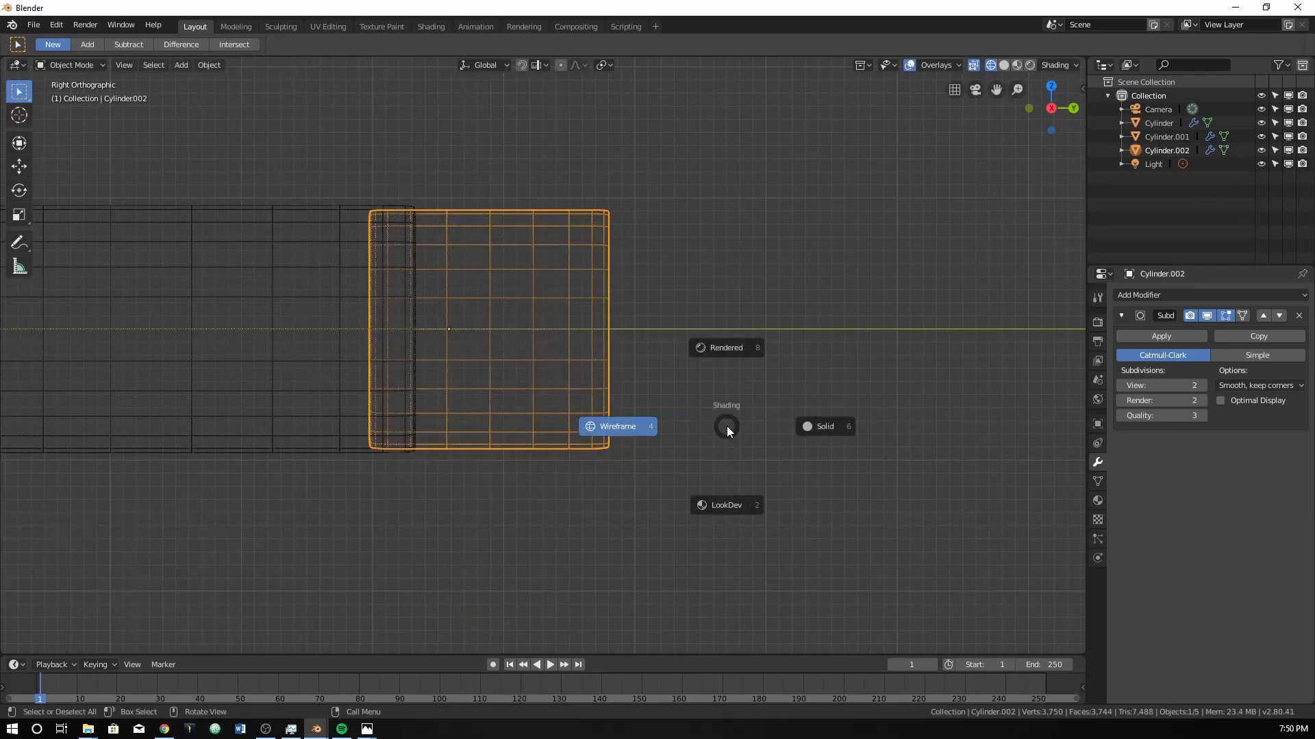
{"action": "left_click", "coordinate": [795, 428]}
{"action": "key", "text": "Tab"}
{"action": "mouse_move", "coordinate": [507, 384]}
{"action": "middle_mouse_down"}
{"action": "mouse_move", "coordinate": [462, 385]}
{"action": "mouse_move", "coordinate": [508, 444]}
{"action": "mouse_move", "coordinate": [541, 447]}
{"action": "mouse_move", "coordinate": [438, 460]}
{"action": "middle_mouse_up"}
{"action": "scroll", "coordinate": [538, 447], "scroll_direction": "down", "scroll_amount": 5}
{"action": "scroll", "coordinate": [438, 439], "scroll_direction": "up", "scroll_amount": 4}
{"action": "scroll", "coordinate": [586, 419], "scroll_direction": "up", "scroll_amount": 3}
{"action": "mouse_move", "coordinate": [441, 396]}
{"action": "middle_mouse_down", "text": "shift"}
{"action": "mouse_move", "coordinate": [586, 419]}
{"action": "mouse_move", "coordinate": [603, 373]}
{"action": "middle_mouse_up", "text": "shift"}
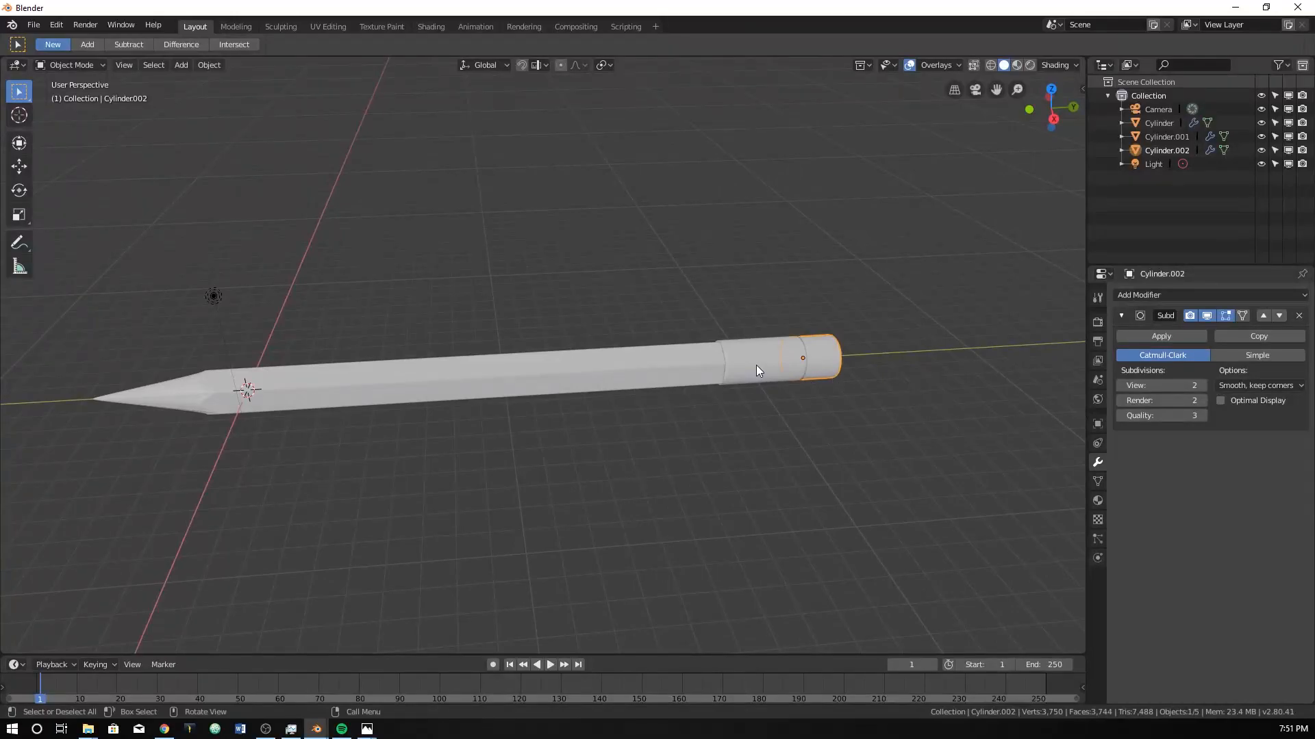
Shorten the cylinder next to the pencil body along Y and move it about -0.262 m along Y against the body.
{"action": "key", "text": "s"}
{"action": "key", "text": "y"}
{"action": "left_click", "coordinate": [788, 376]}
{"action": "key", "text": "g"}
{"action": "key", "text": "y"}
{"action": "left_click", "coordinate": [793, 376]}
In the right orthographic view, move the outermost cylinder about -0.595 m along Y into its neighbour and scale it to about 1.002.
{"action": "key", "text": "KP_3"}
{"action": "scroll", "coordinate": [793, 376], "scroll_direction": "up", "scroll_amount": 6}
{"action": "middle_click_drag", "start_coordinate": [343, 296], "coordinate": [330, 322], "text": "shift"}
{"action": "scroll", "coordinate": [282, 317], "scroll_direction": "up", "scroll_amount": 3}
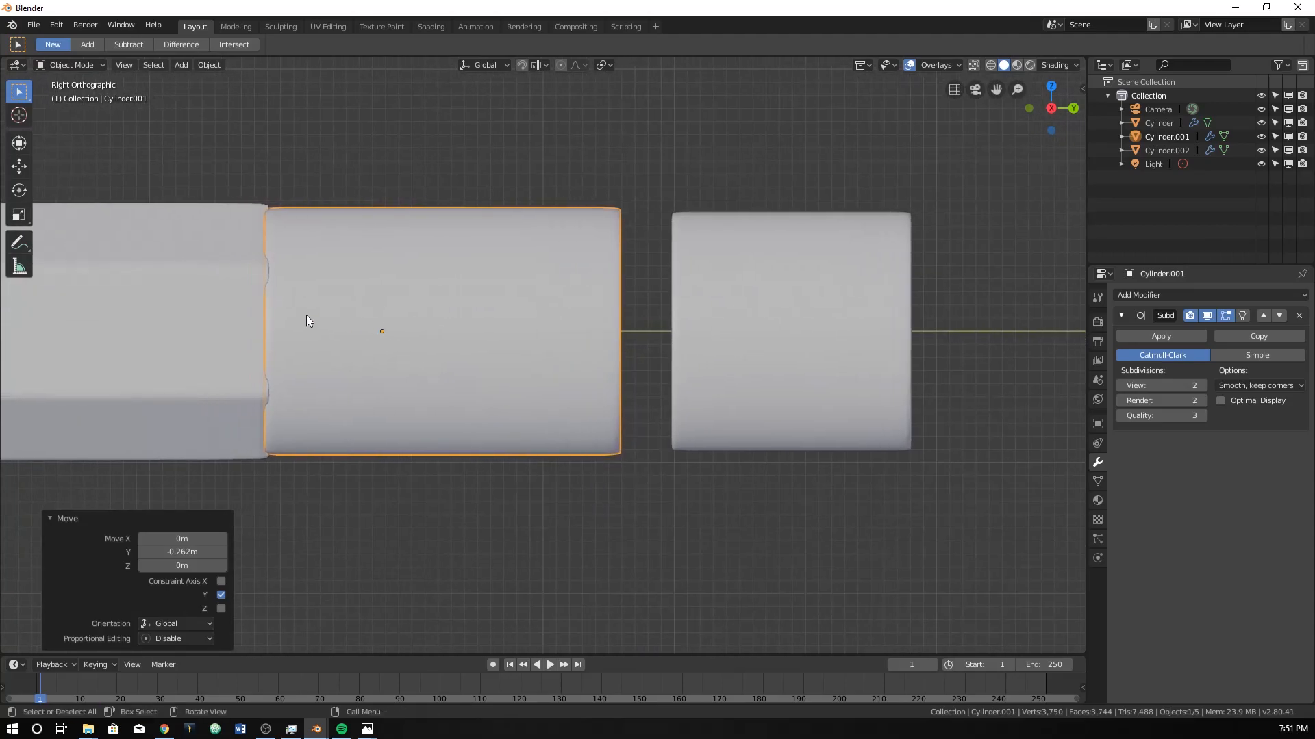
{"action": "left_click", "coordinate": [820, 380]}
{"action": "key", "text": "g"}
{"action": "key", "text": "y"}
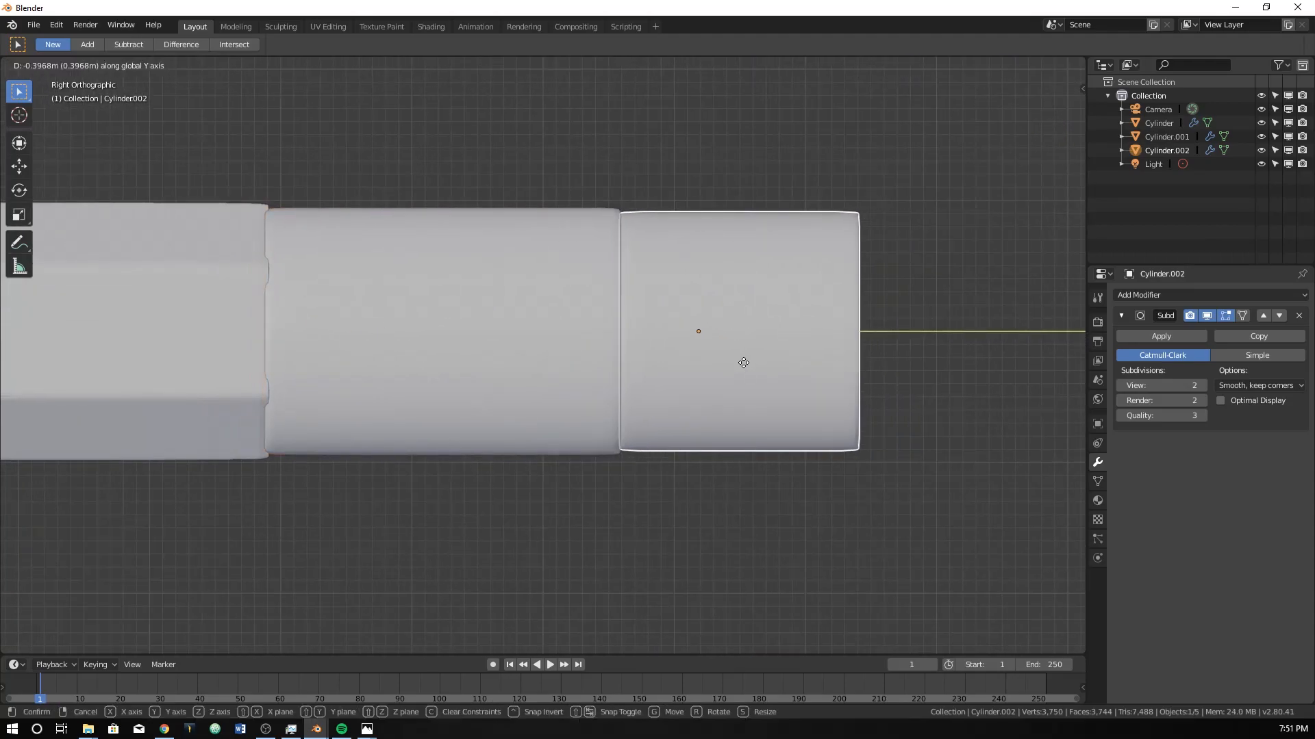
{"action": "left_click", "coordinate": [720, 372]}
{"action": "key", "text": "s"}
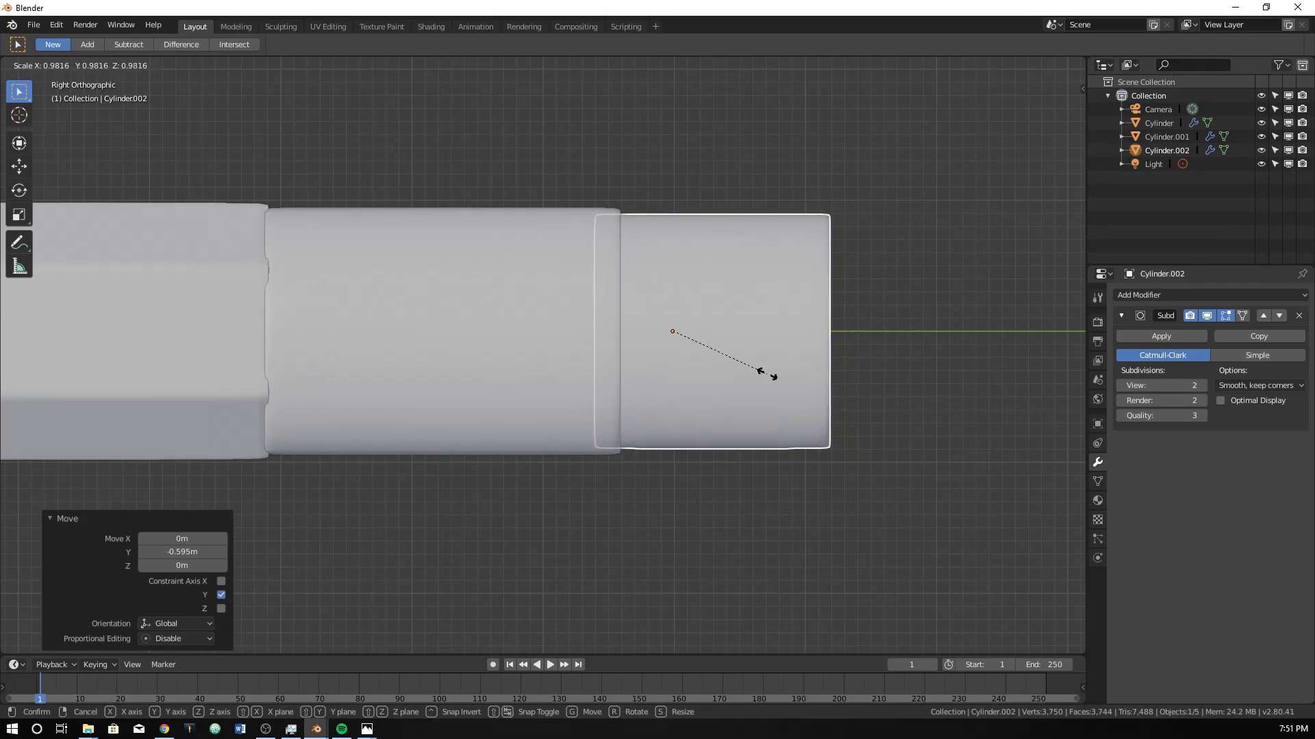
{"action": "left_click", "coordinate": [770, 375]}
Align the camera to the right orthographic view of the whole pencil.
{"action": "mouse_move", "coordinate": [770, 376]}
{"action": "middle_mouse_down"}
{"action": "mouse_move", "coordinate": [554, 364]}
{"action": "mouse_move", "coordinate": [651, 405]}
{"action": "mouse_move", "coordinate": [581, 460]}
{"action": "mouse_move", "coordinate": [520, 466]}
{"action": "mouse_move", "coordinate": [490, 429]}
{"action": "mouse_move", "coordinate": [572, 430]}
{"action": "mouse_move", "coordinate": [619, 402]}
{"action": "mouse_move", "coordinate": [604, 443]}
{"action": "mouse_move", "coordinate": [593, 402]}
{"action": "mouse_move", "coordinate": [742, 248]}
{"action": "mouse_move", "coordinate": [703, 380]}
{"action": "middle_mouse_up"}
{"action": "scroll", "coordinate": [507, 429], "scroll_direction": "down", "scroll_amount": 4}
{"action": "scroll", "coordinate": [702, 381], "scroll_direction": "up", "scroll_amount": 1}
{"action": "key", "text": "KP_0"}
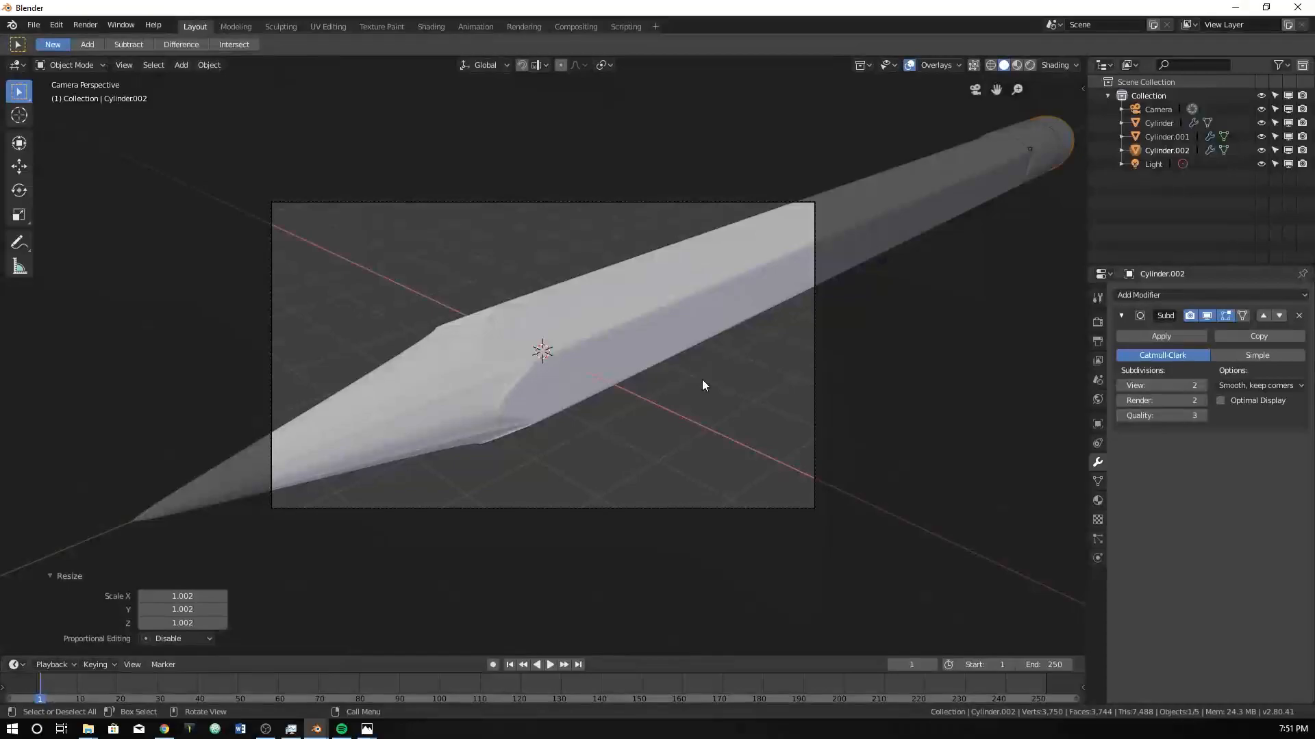
{"action": "key", "text": "KP_1"}
{"action": "key", "text": "KP_3"}
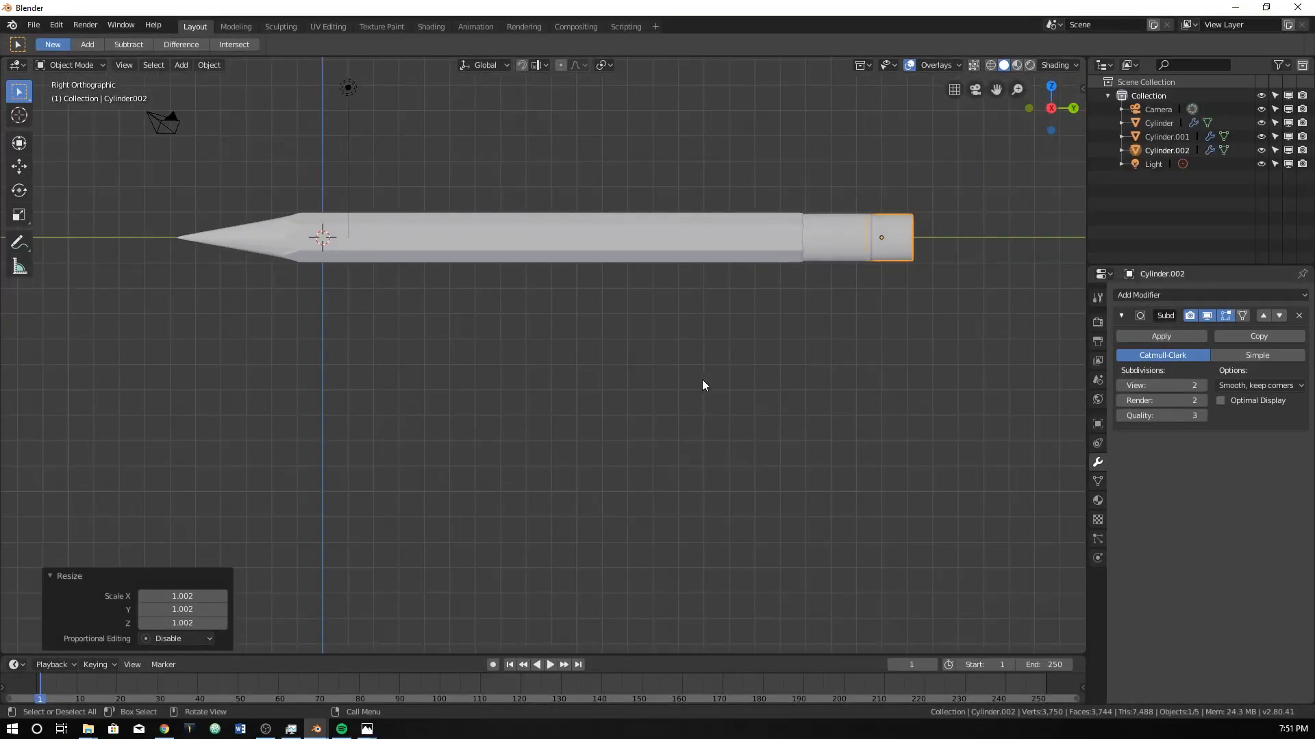
{"action": "key", "text": "ctrl+alt+KP_0"}
Select the camera and move it freely to centre the pencil in its frame.
{"action": "left_click", "coordinate": [812, 289]}
{"action": "key", "text": "g"}
{"action": "left_click", "coordinate": [830, 171]}
{"action": "key", "text": "g"}
{"action": "left_click", "coordinate": [791, 137]}
{"action": "key", "text": "g"}
{"action": "left_click", "coordinate": [756, 206]}
Move the camera back along its local Z axis to about X 41.67 m so the whole pencil fits in the frame.
{"action": "key", "text": "g"}
{"action": "key", "text": "z"}
{"action": "key", "text": "z"}
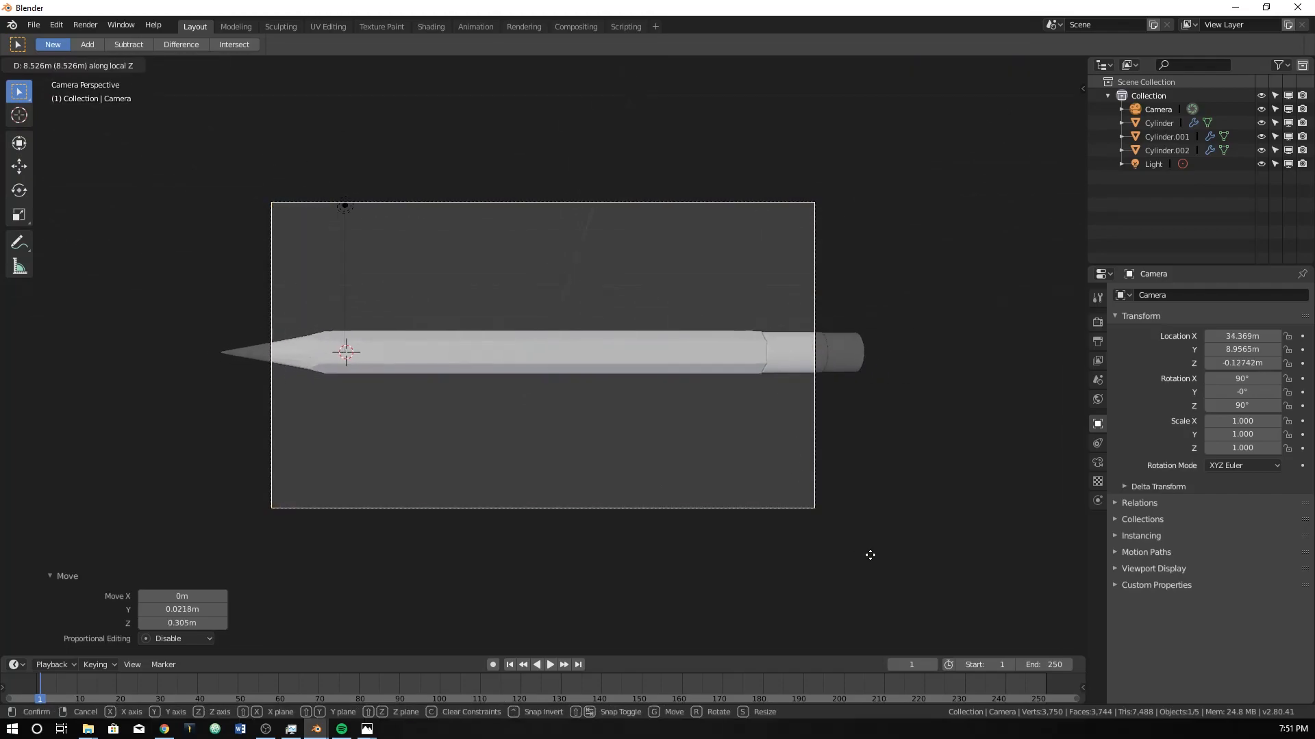
{"action": "left_click", "coordinate": [869, 543]}
{"action": "key", "text": "g"}
{"action": "key", "text": "z"}
{"action": "key", "text": "z"}
{"action": "left_click", "coordinate": [897, 584]}
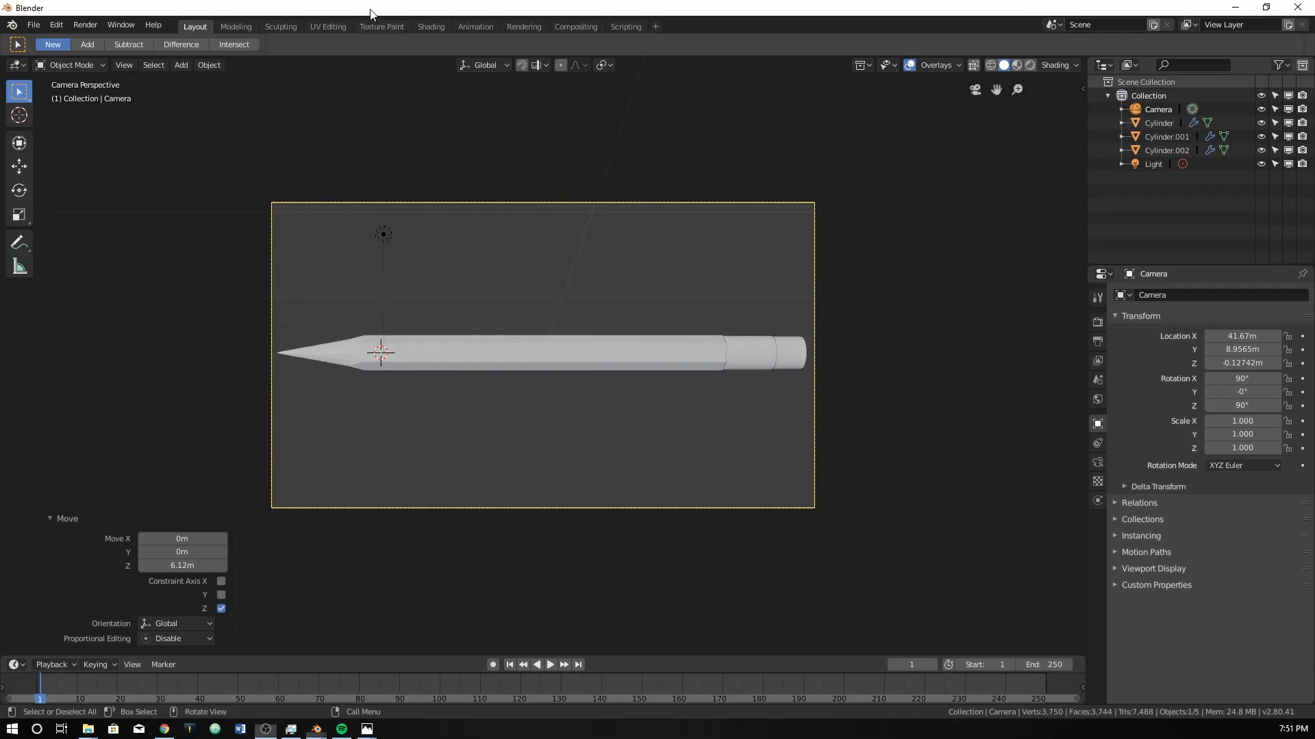
Render the camera view, examine the pencil, and close the render window.
{"action": "key", "text": "F12"}
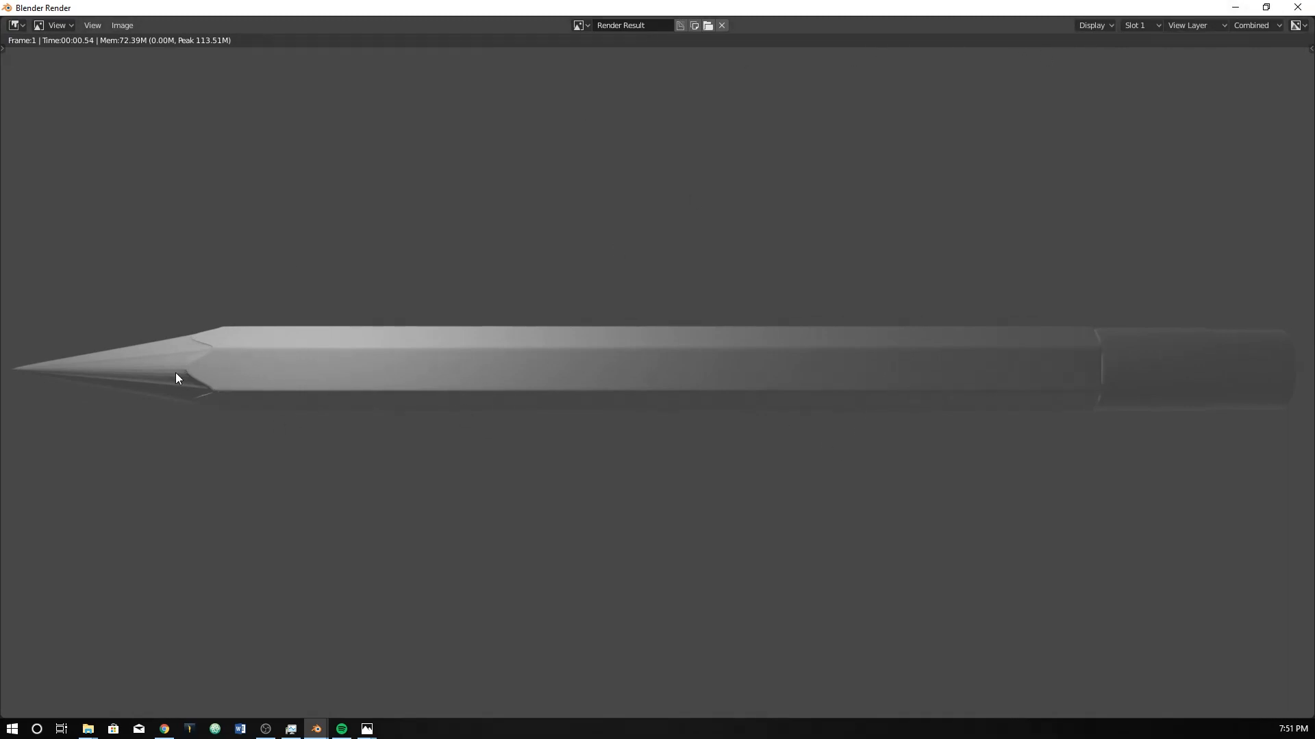
{"action": "left_click_drag", "start_coordinate": [981, 7], "coordinate": [693, 129]}
{"action": "left_click", "coordinate": [1002, 134]}
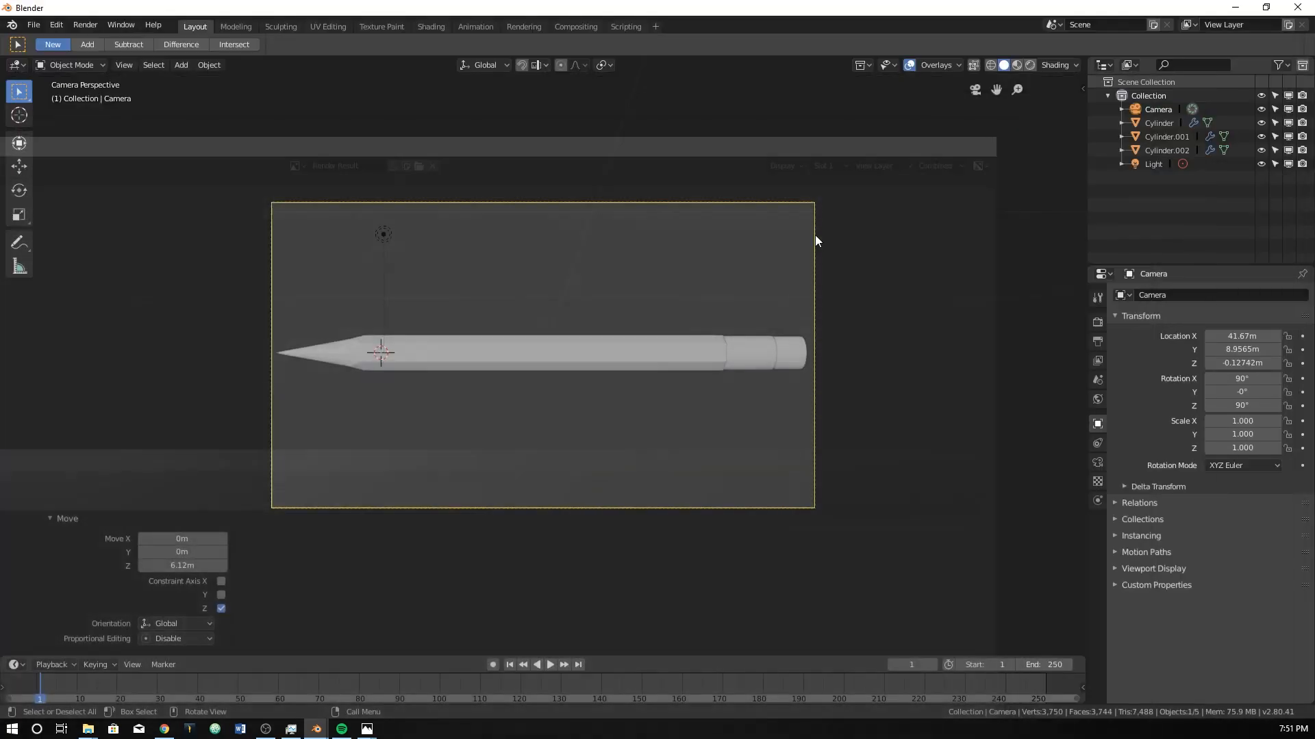
Select the hexagonal pencil body and render the camera view again.
{"action": "left_click", "coordinate": [498, 351]}
{"action": "right_click", "coordinate": [499, 351]}
{"action": "left_click", "coordinate": [498, 352]}
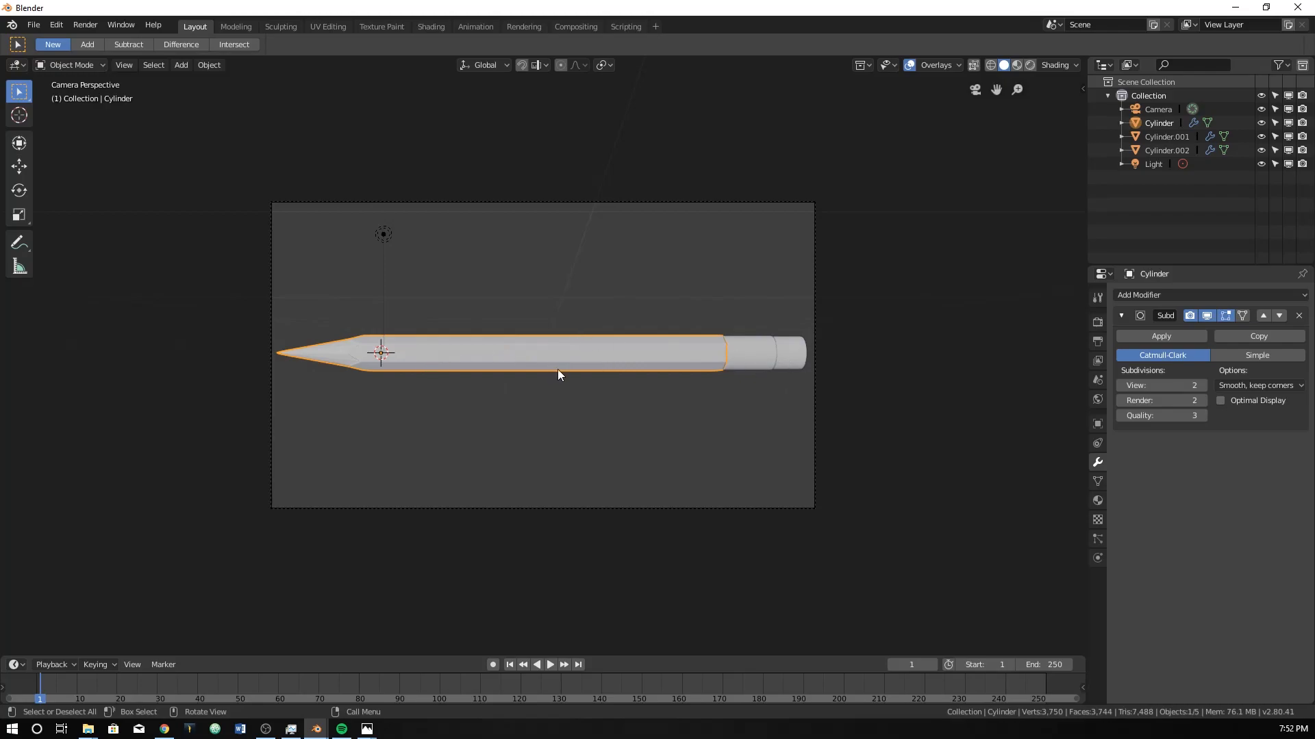
{"action": "key", "text": "F12"}
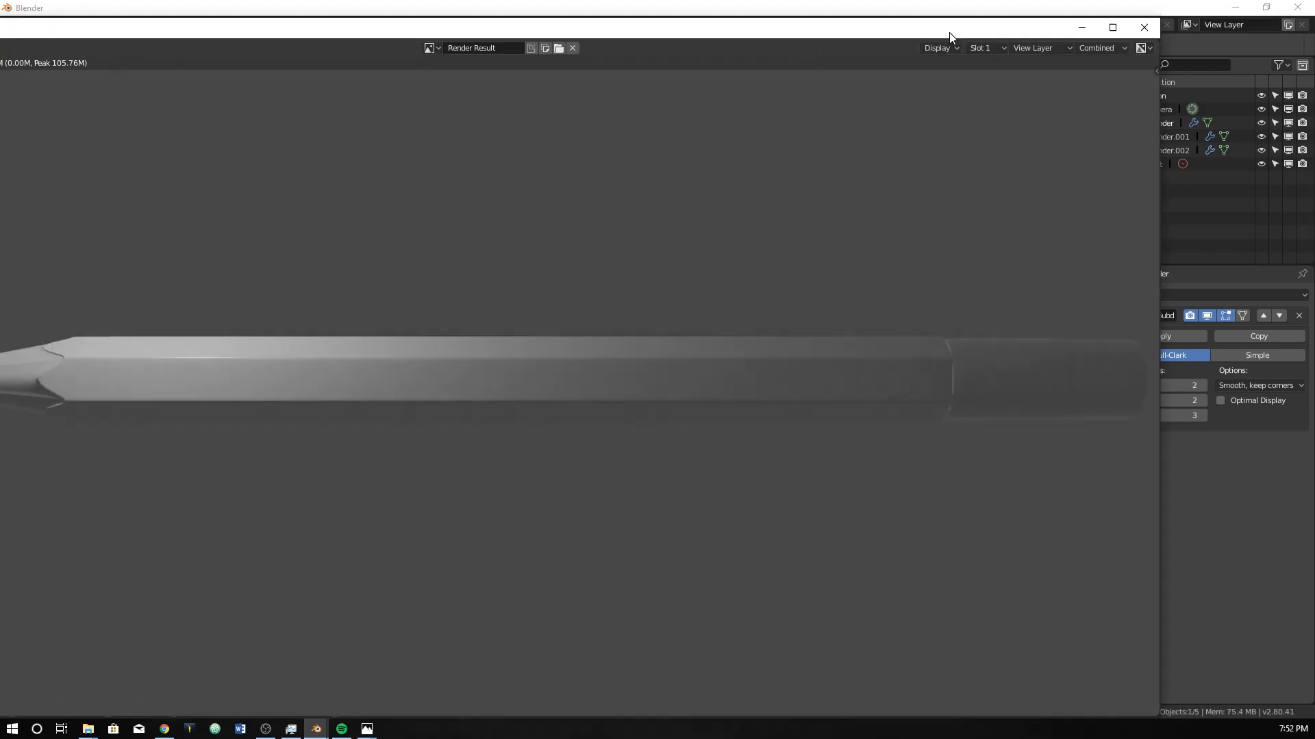